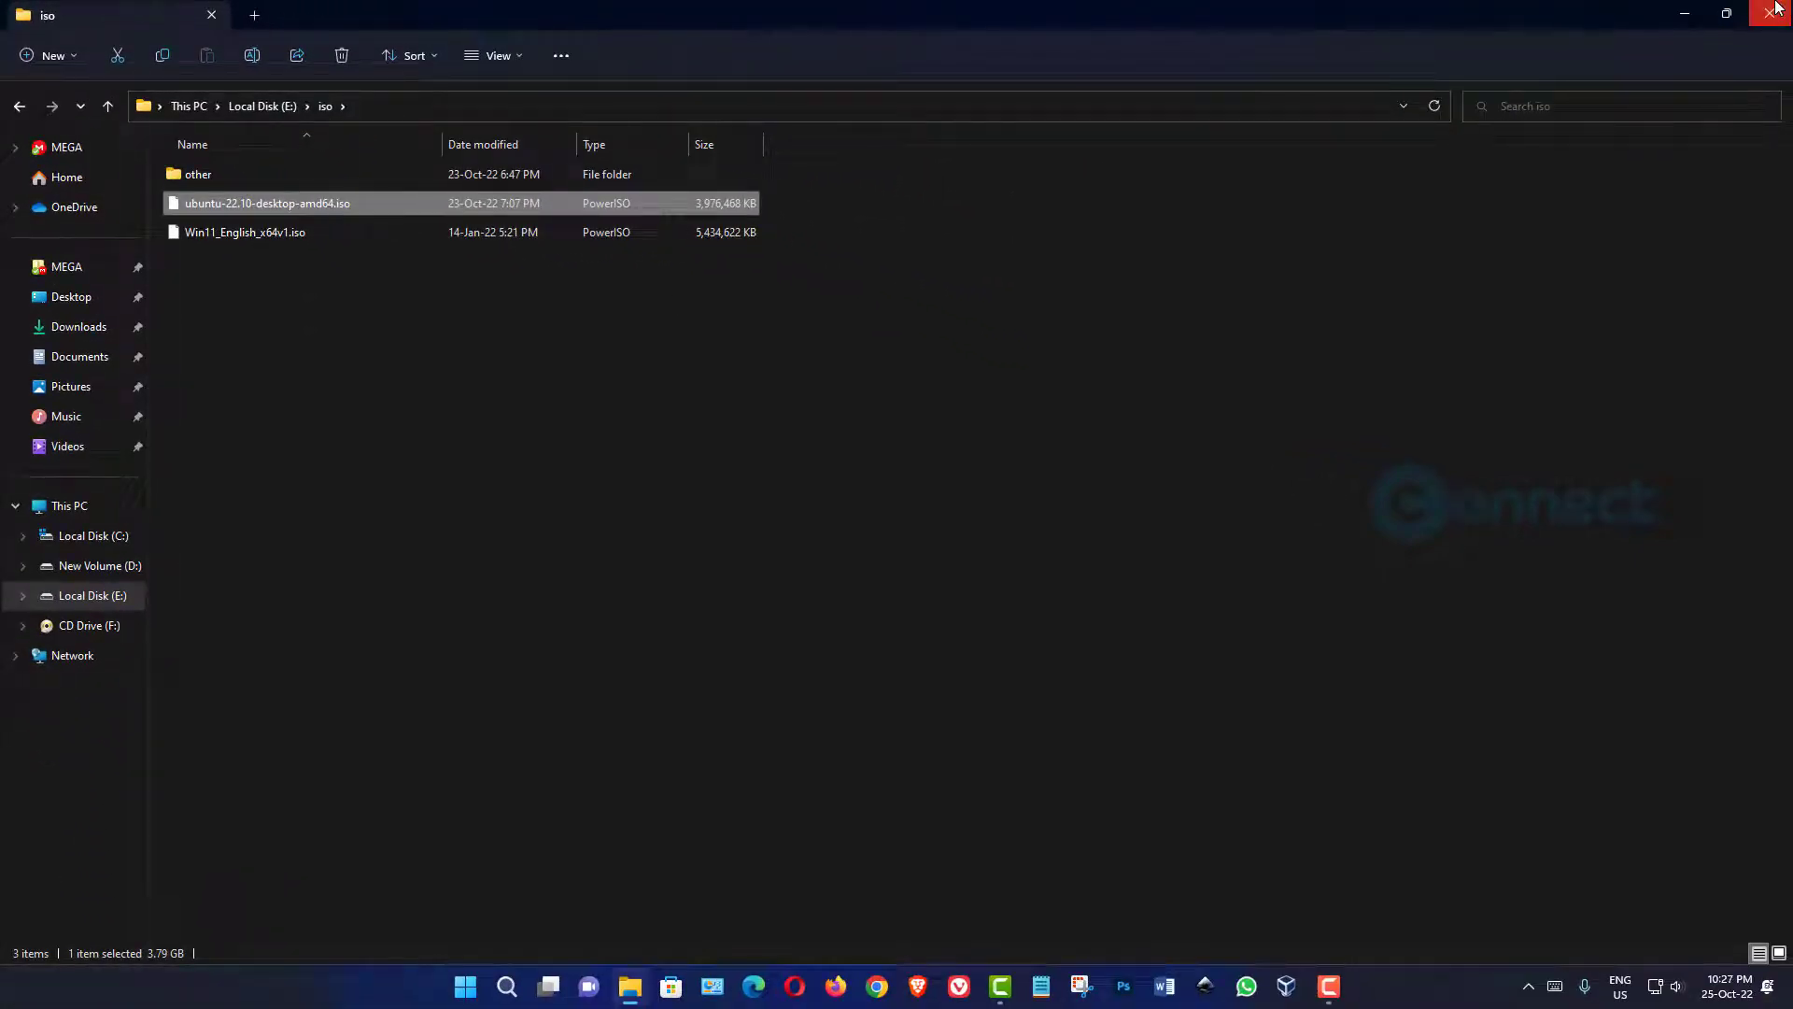
Close the iso folder window and begin a new virtual machine in VirtualBox, naming it Ubuntu.
left_click(1770, 13)
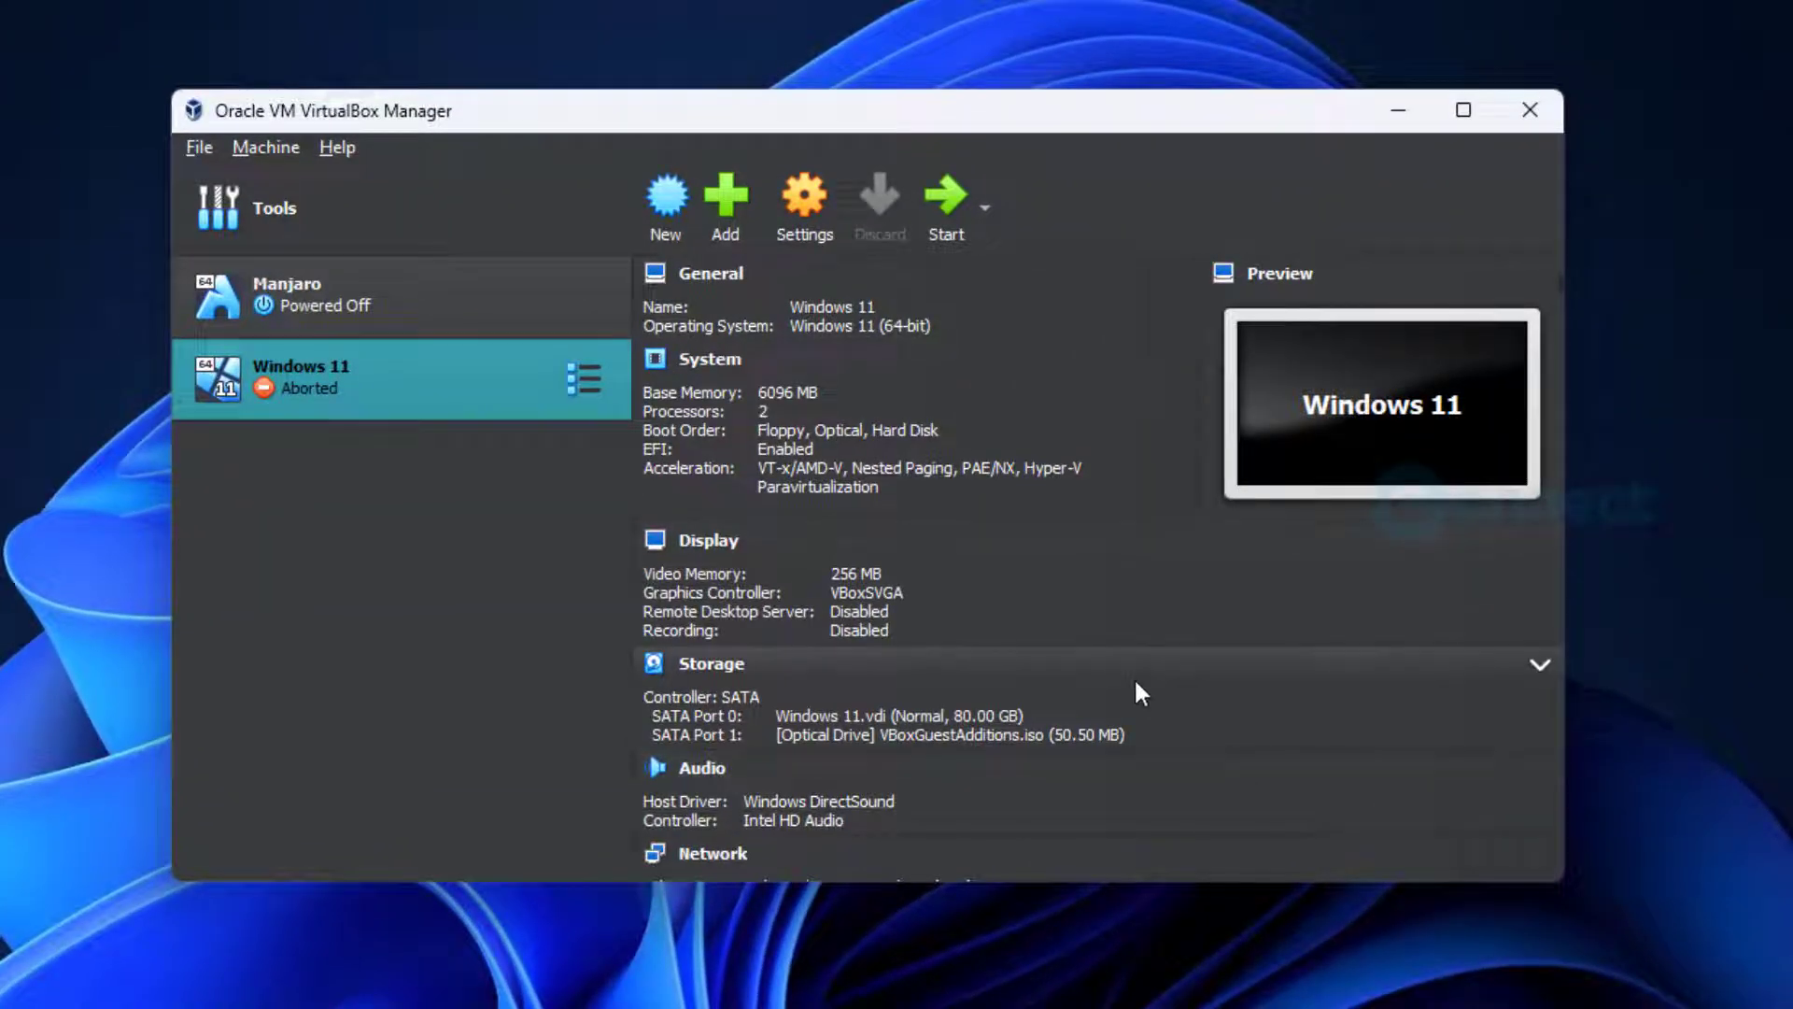
left_click(665, 211)
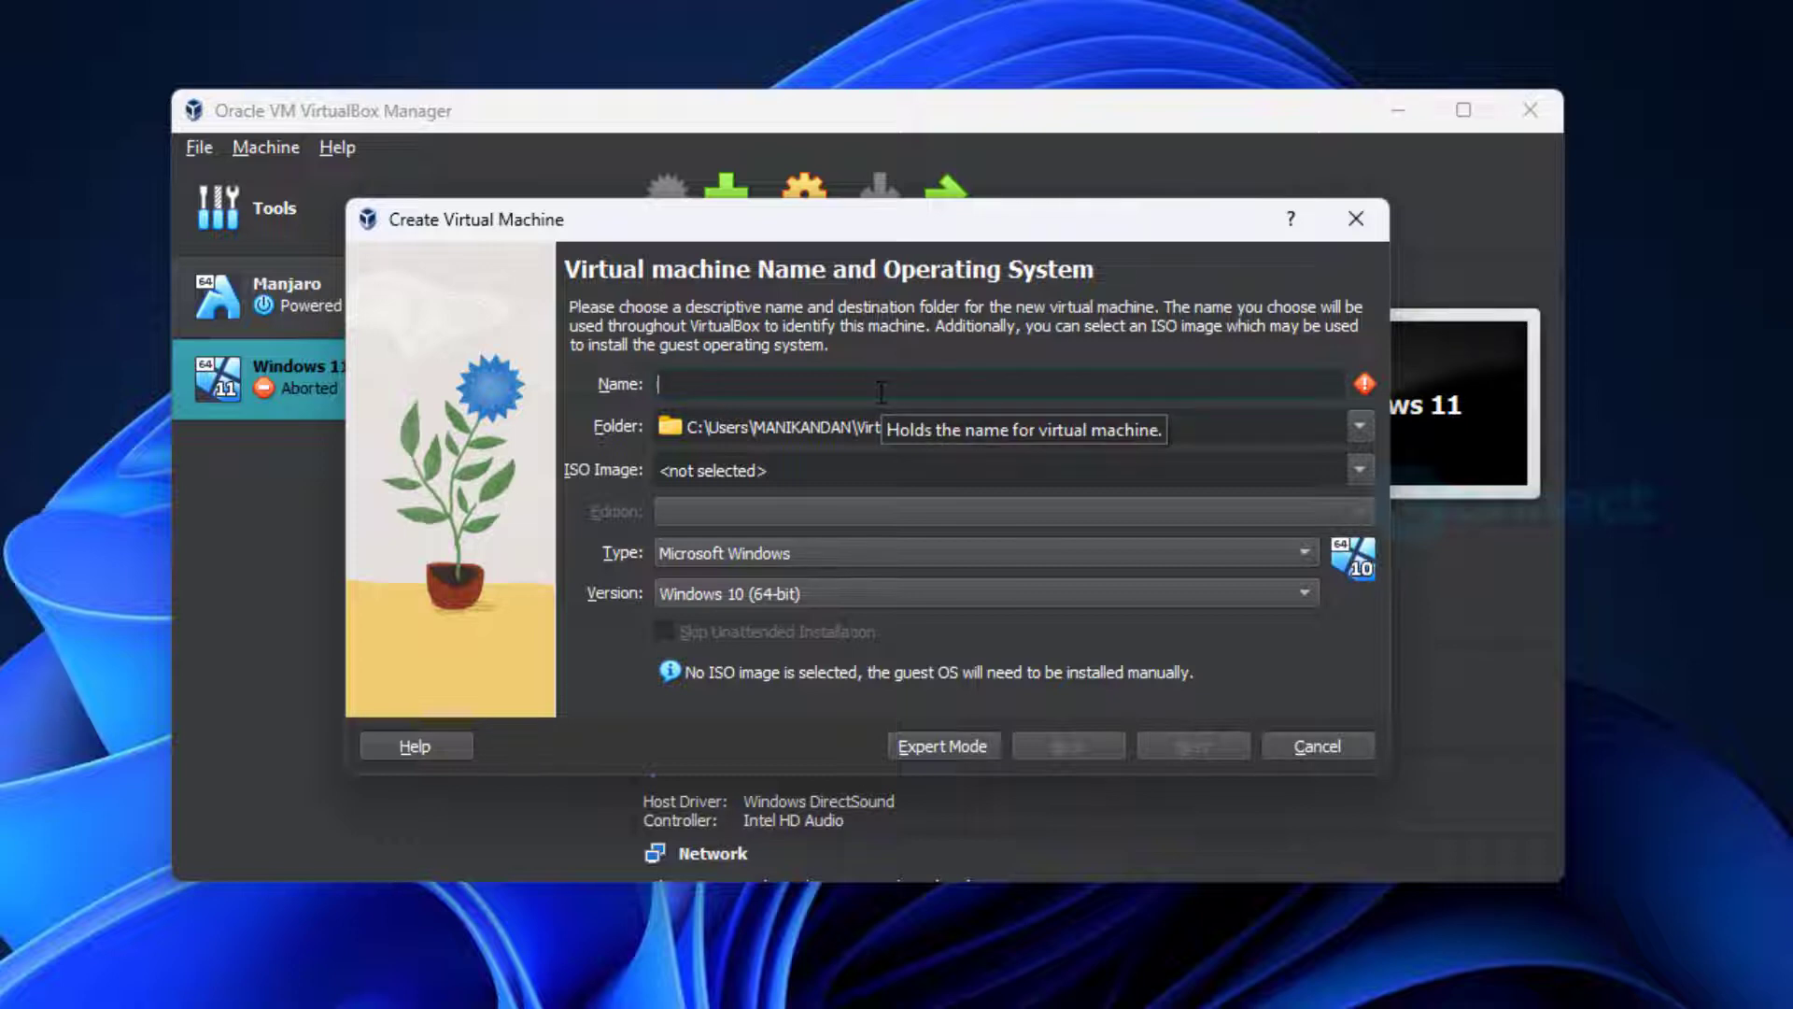
type("Ubuntu")
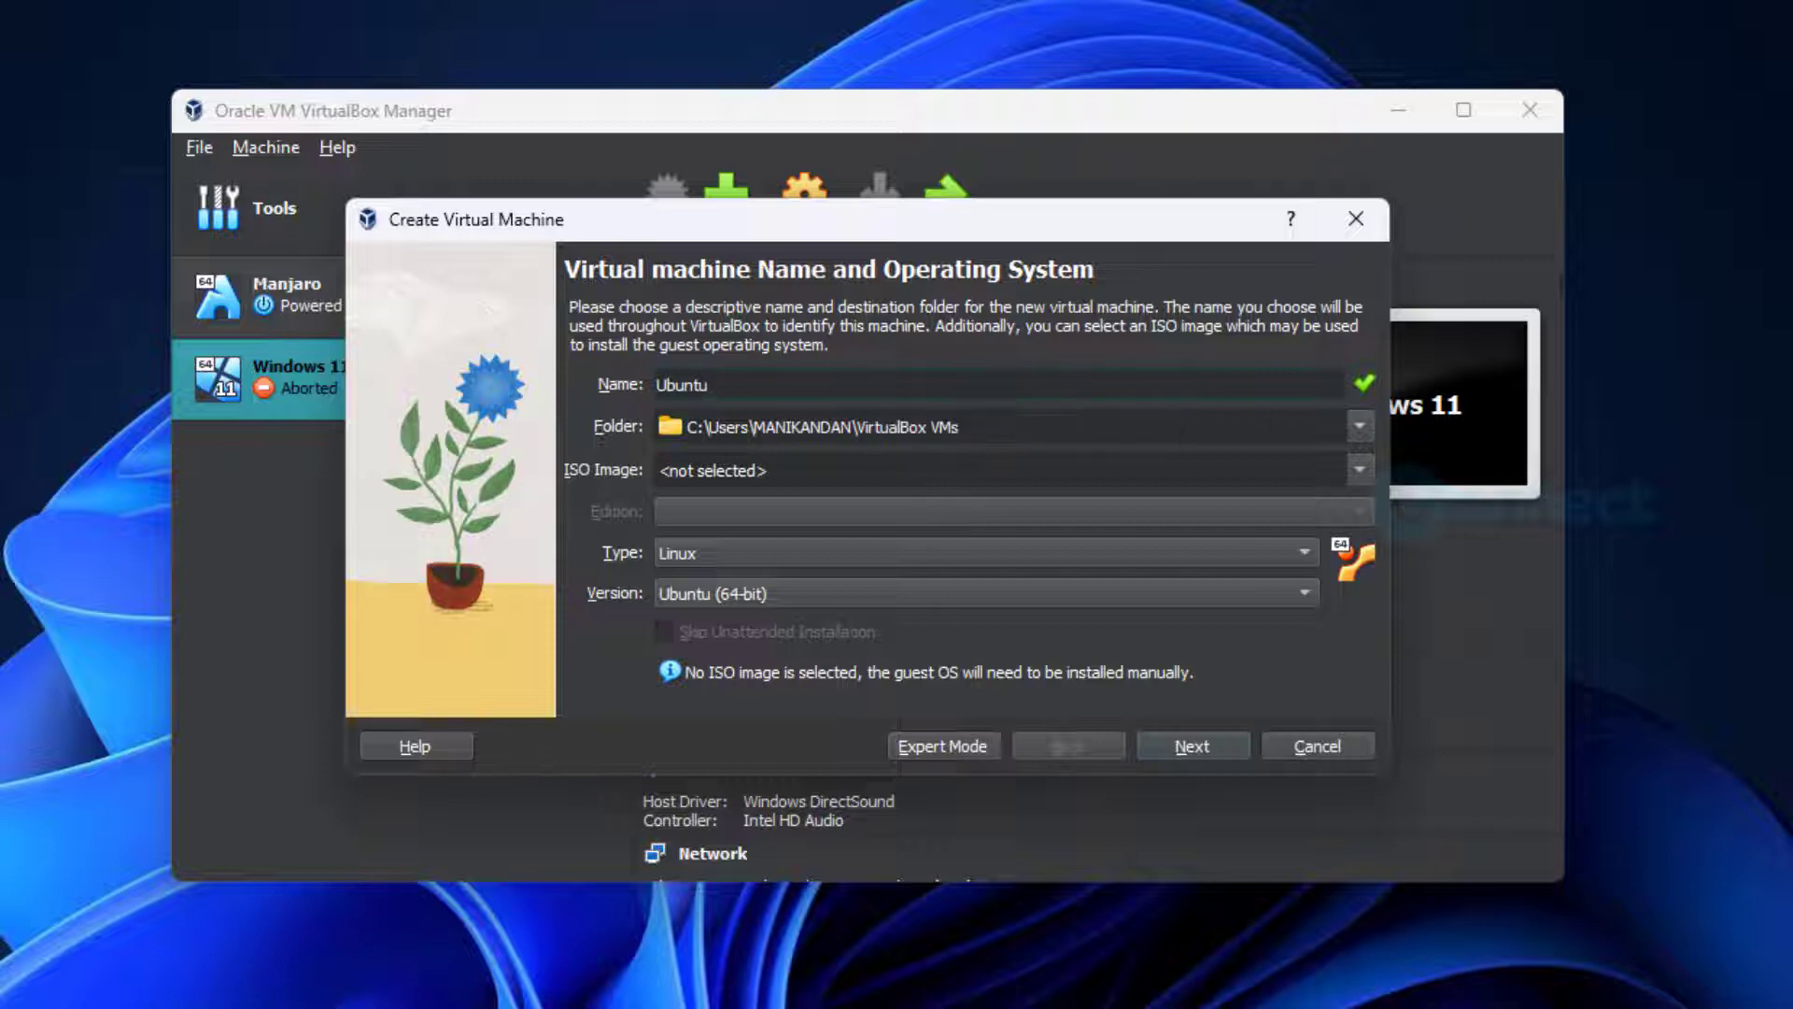
Set the new machine's destination folder to E:\Virtual OS.
left_click(1360, 427)
left_click(1270, 480)
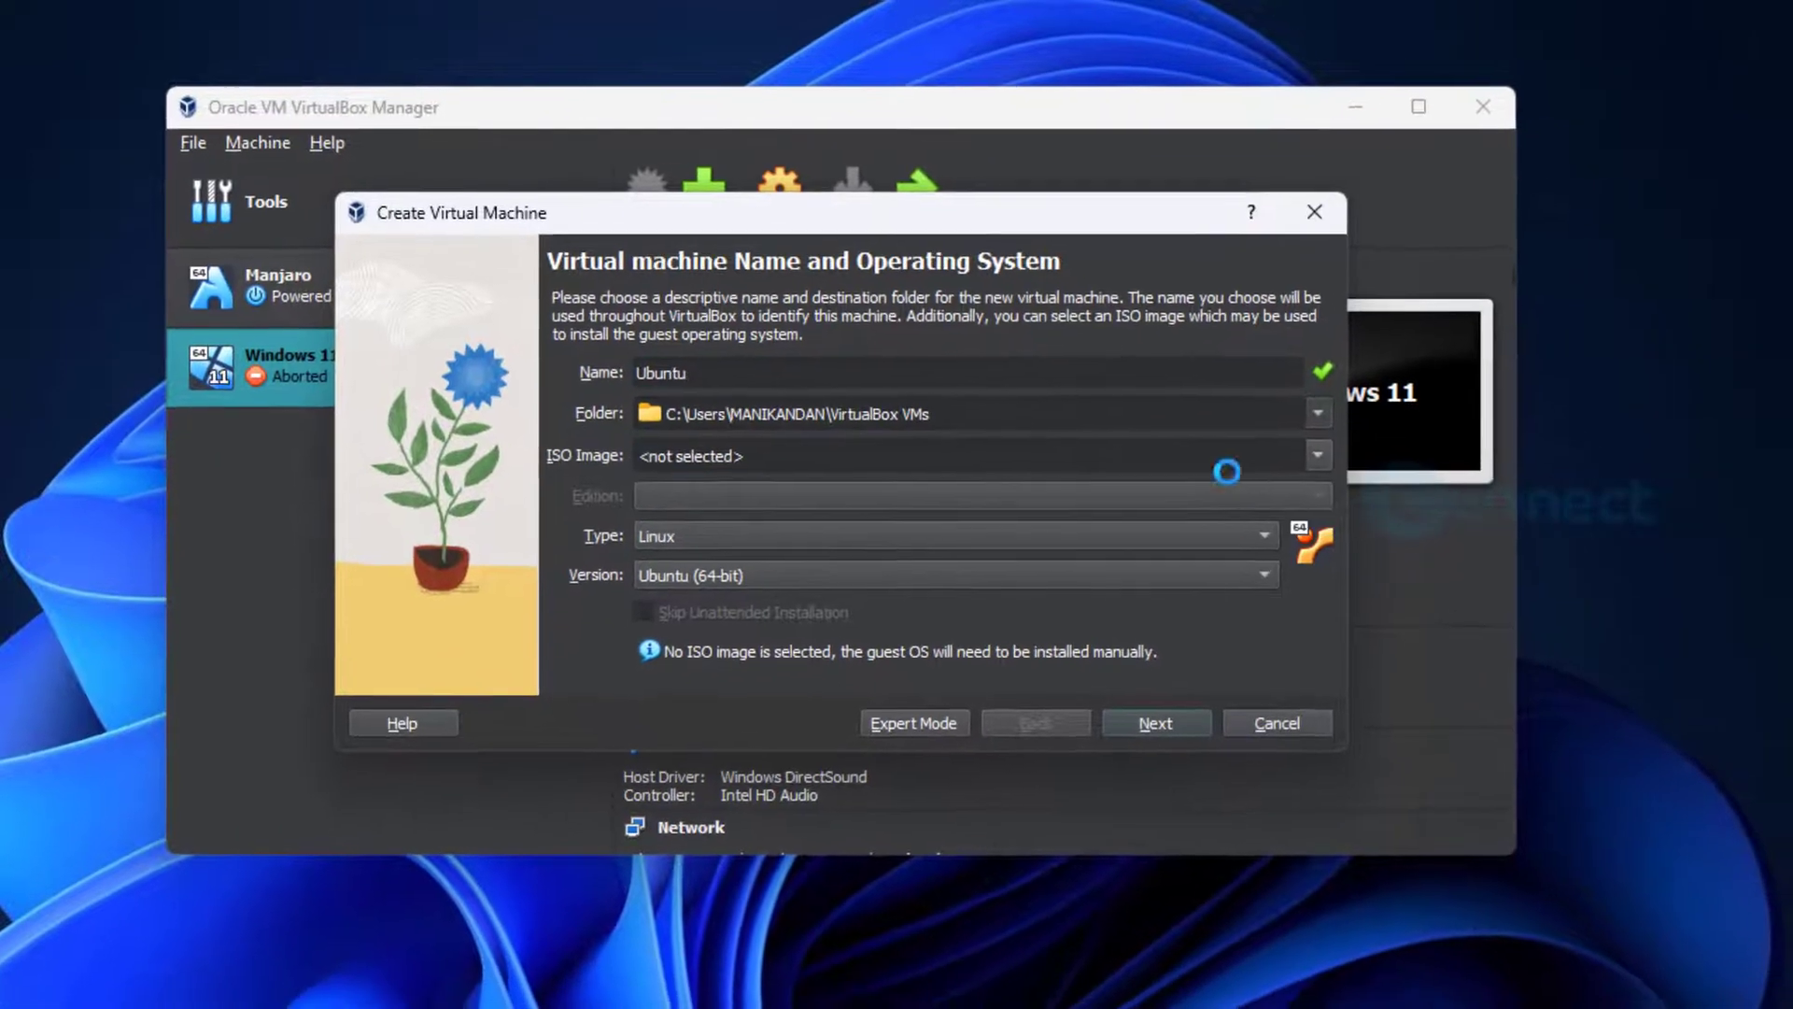
scroll(474, 645, "down", 3)
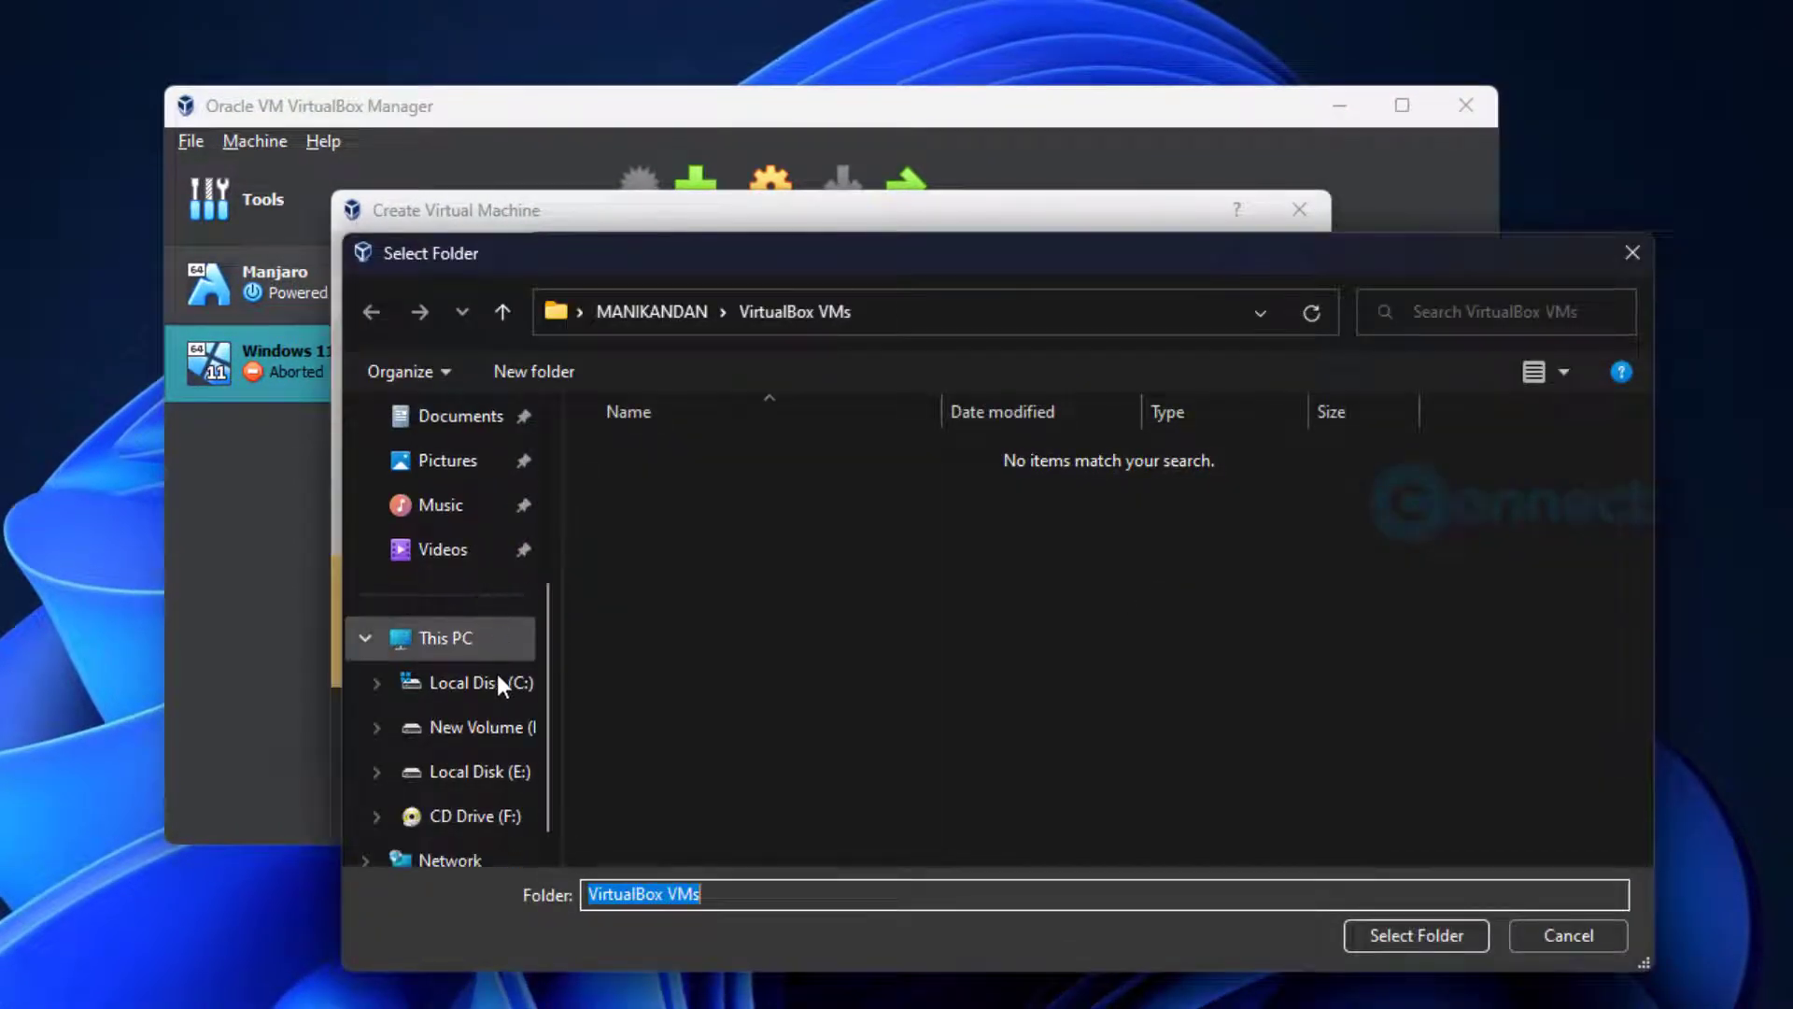
left_click(486, 776)
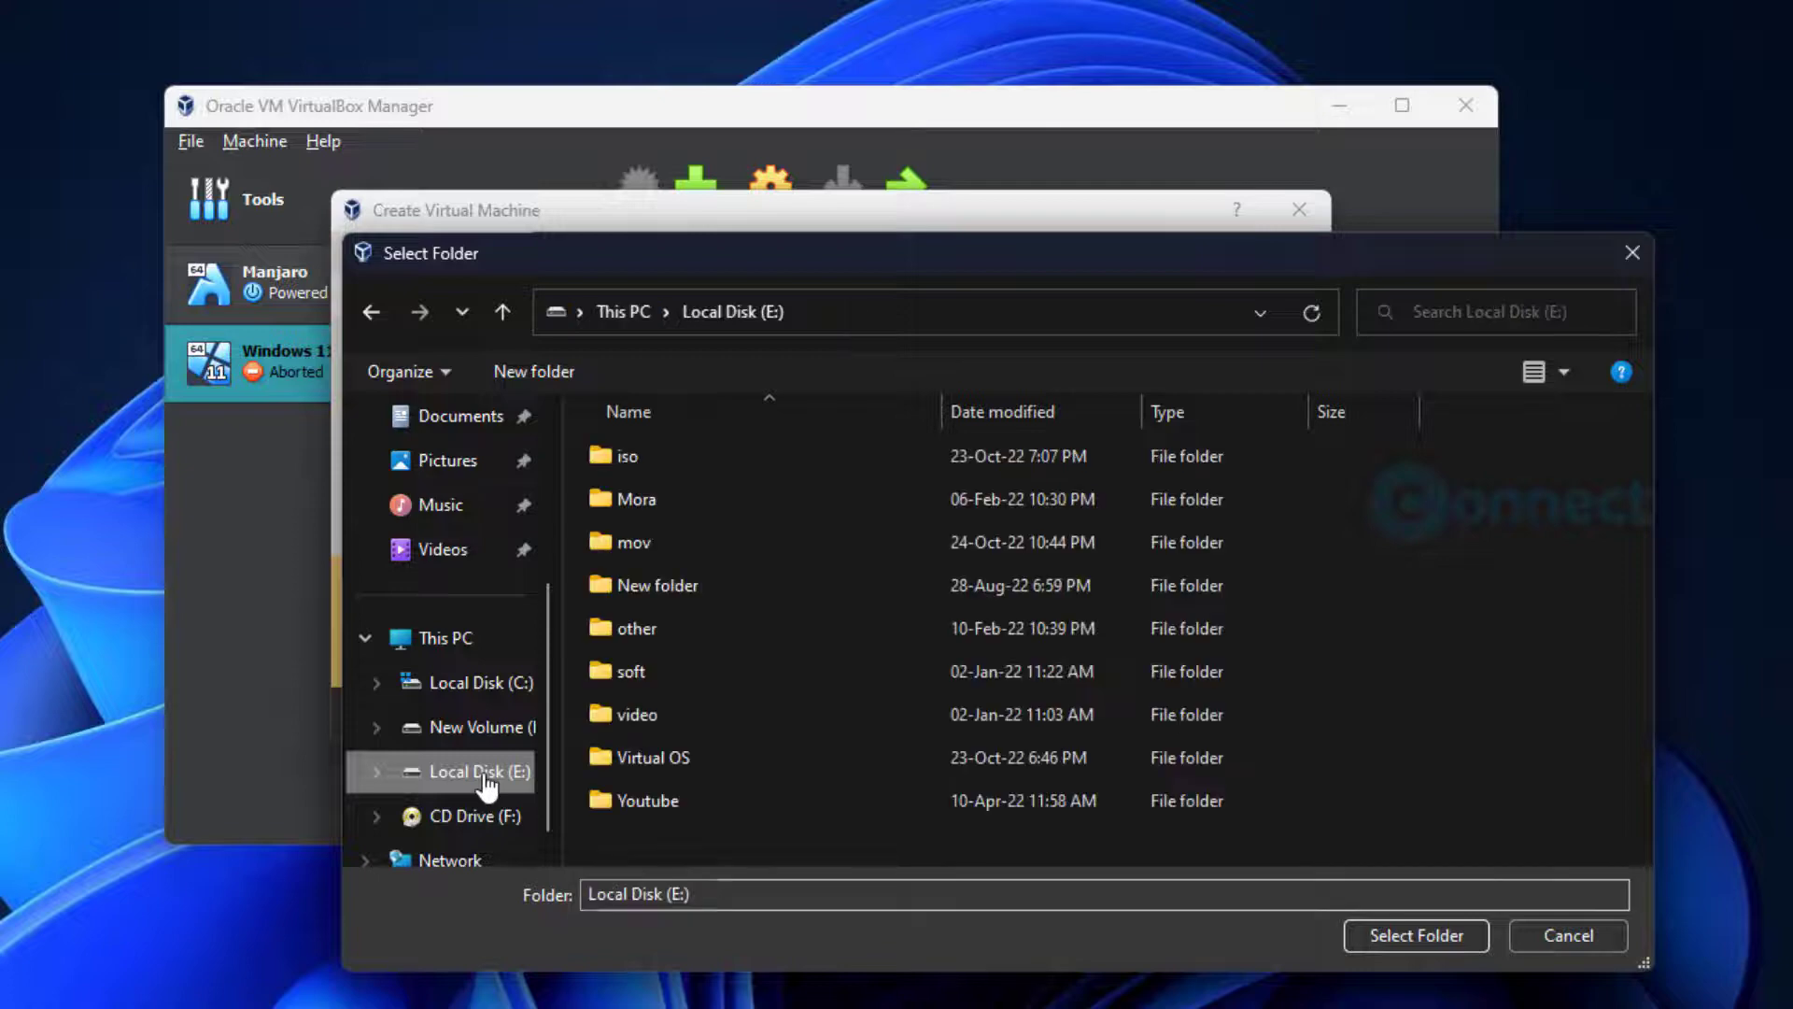
left_click(699, 766)
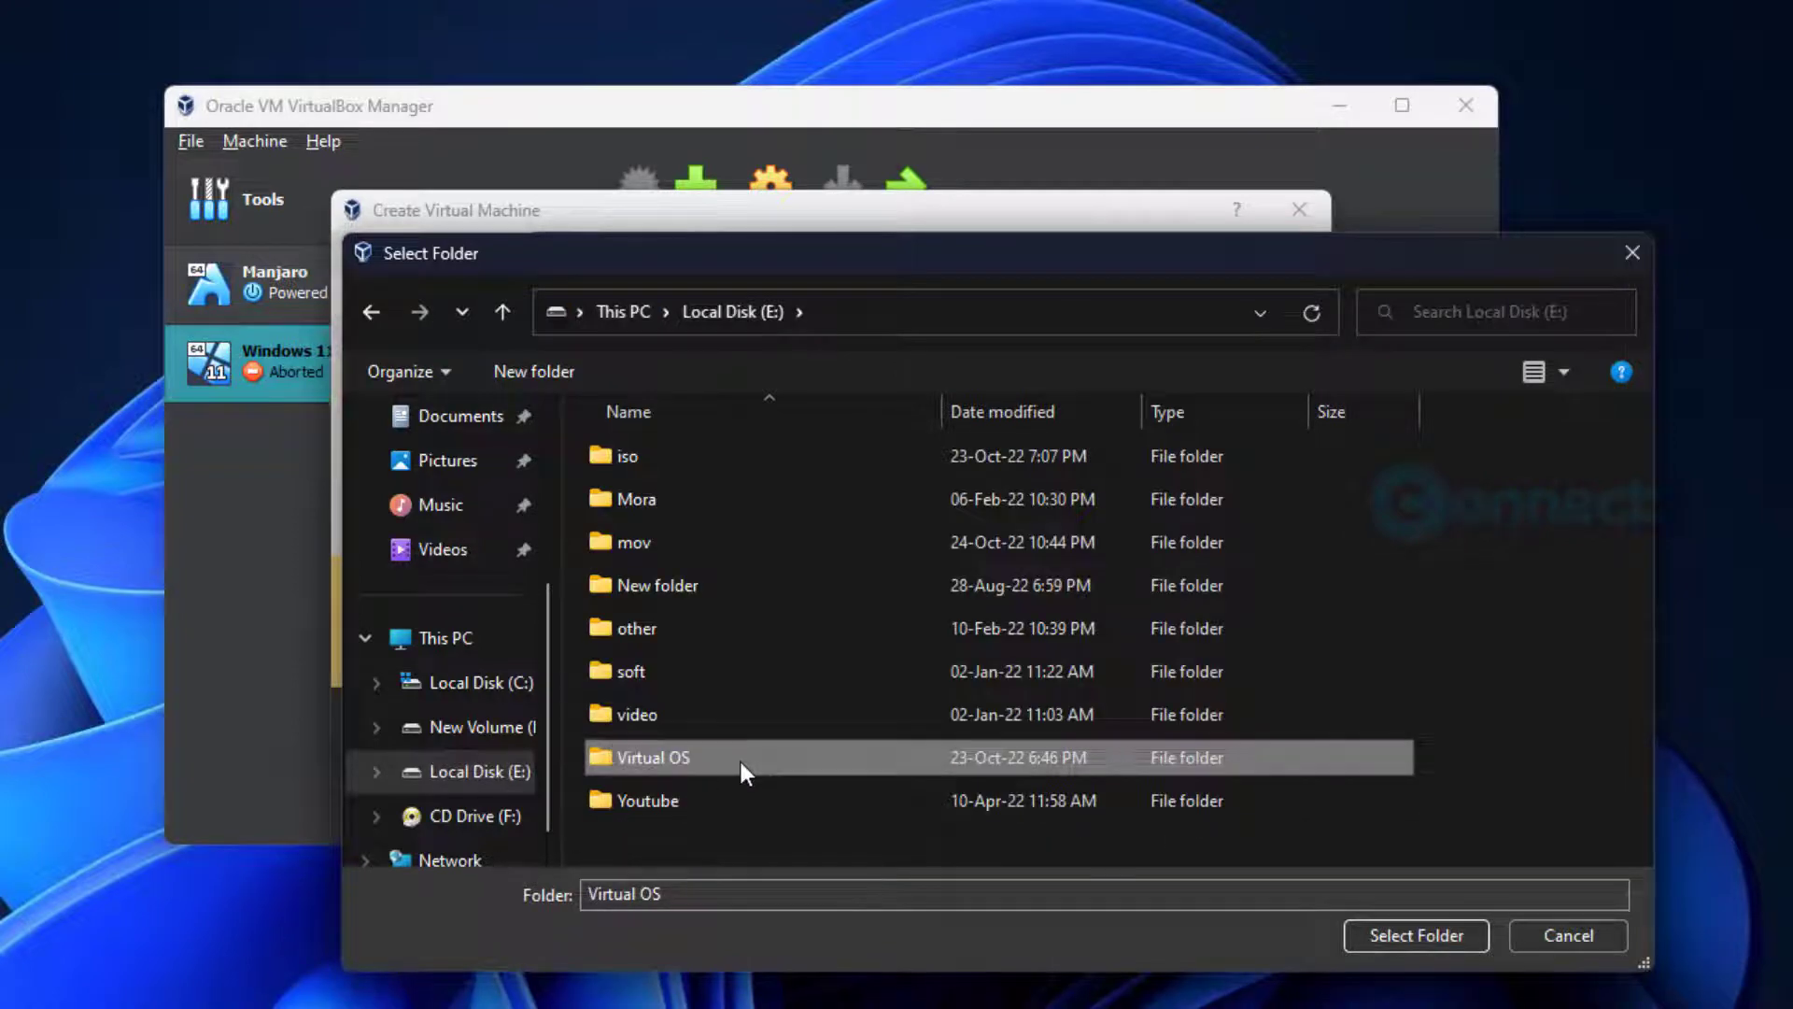
double_click(741, 760)
left_click(1400, 933)
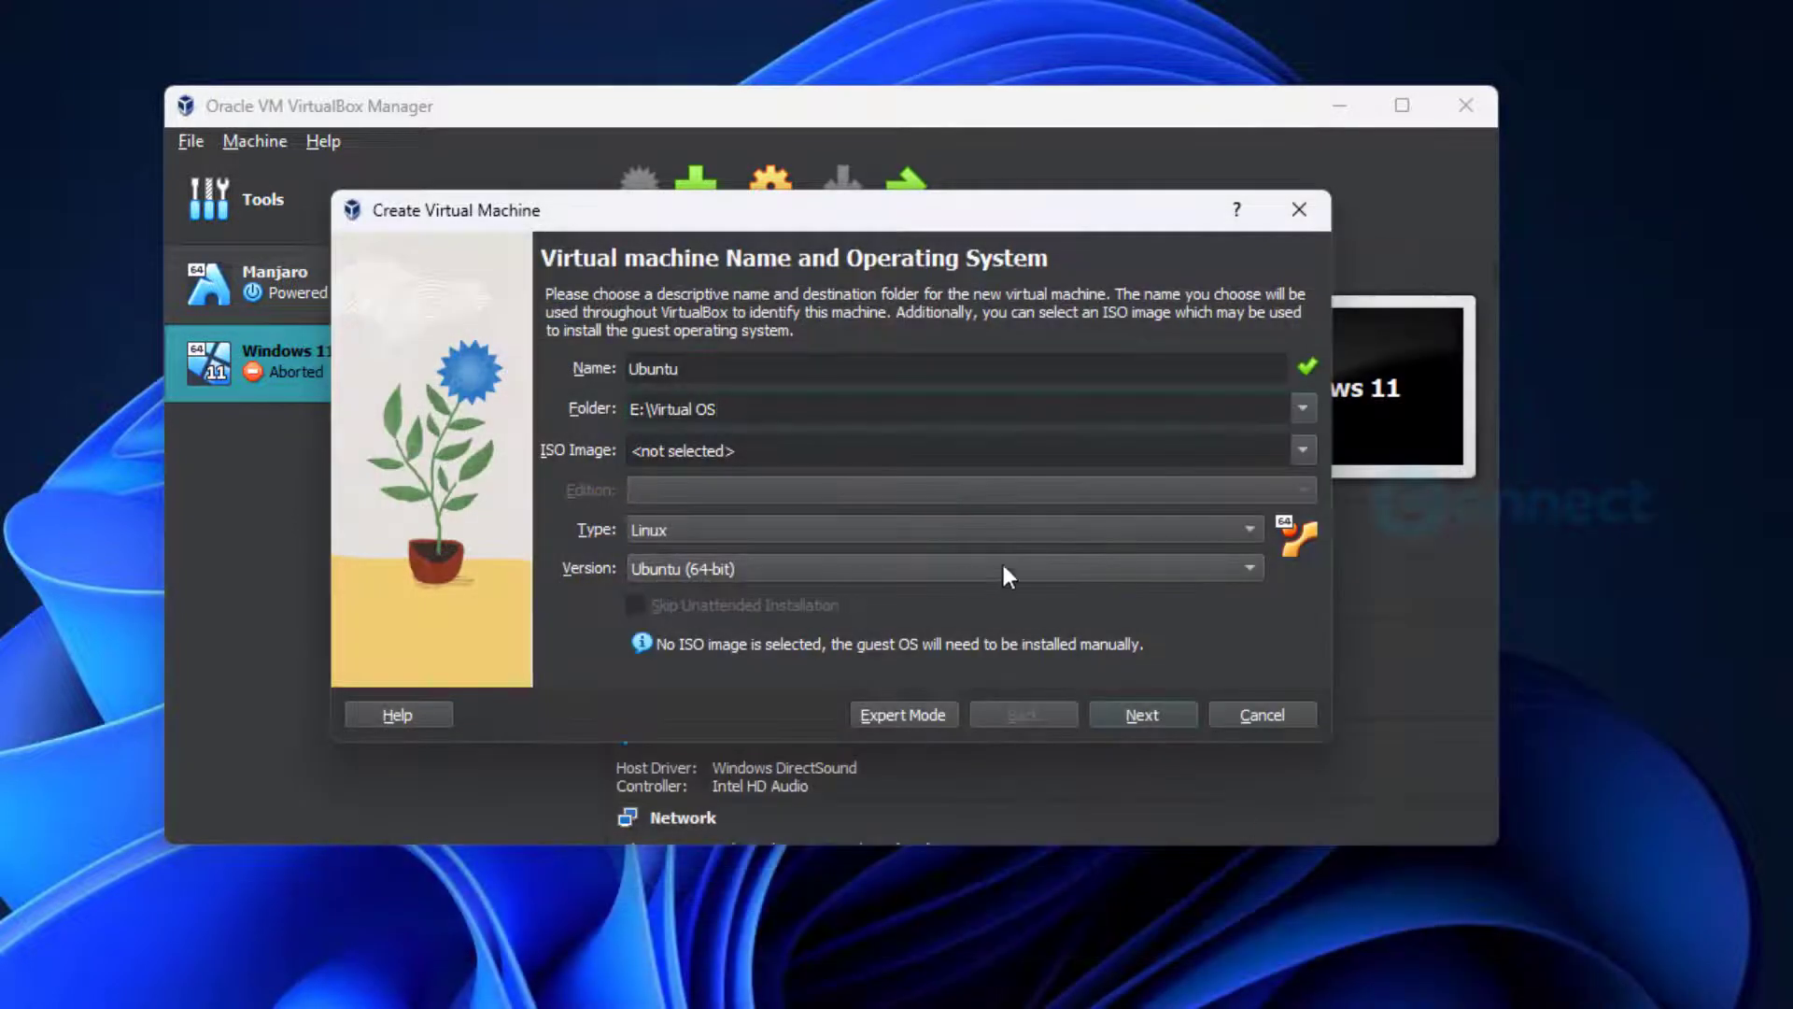
Attach ubuntu-22.10-desktop-amd64.iso from E:\iso as the ISO image and skip the unattended installation.
left_click(1308, 452)
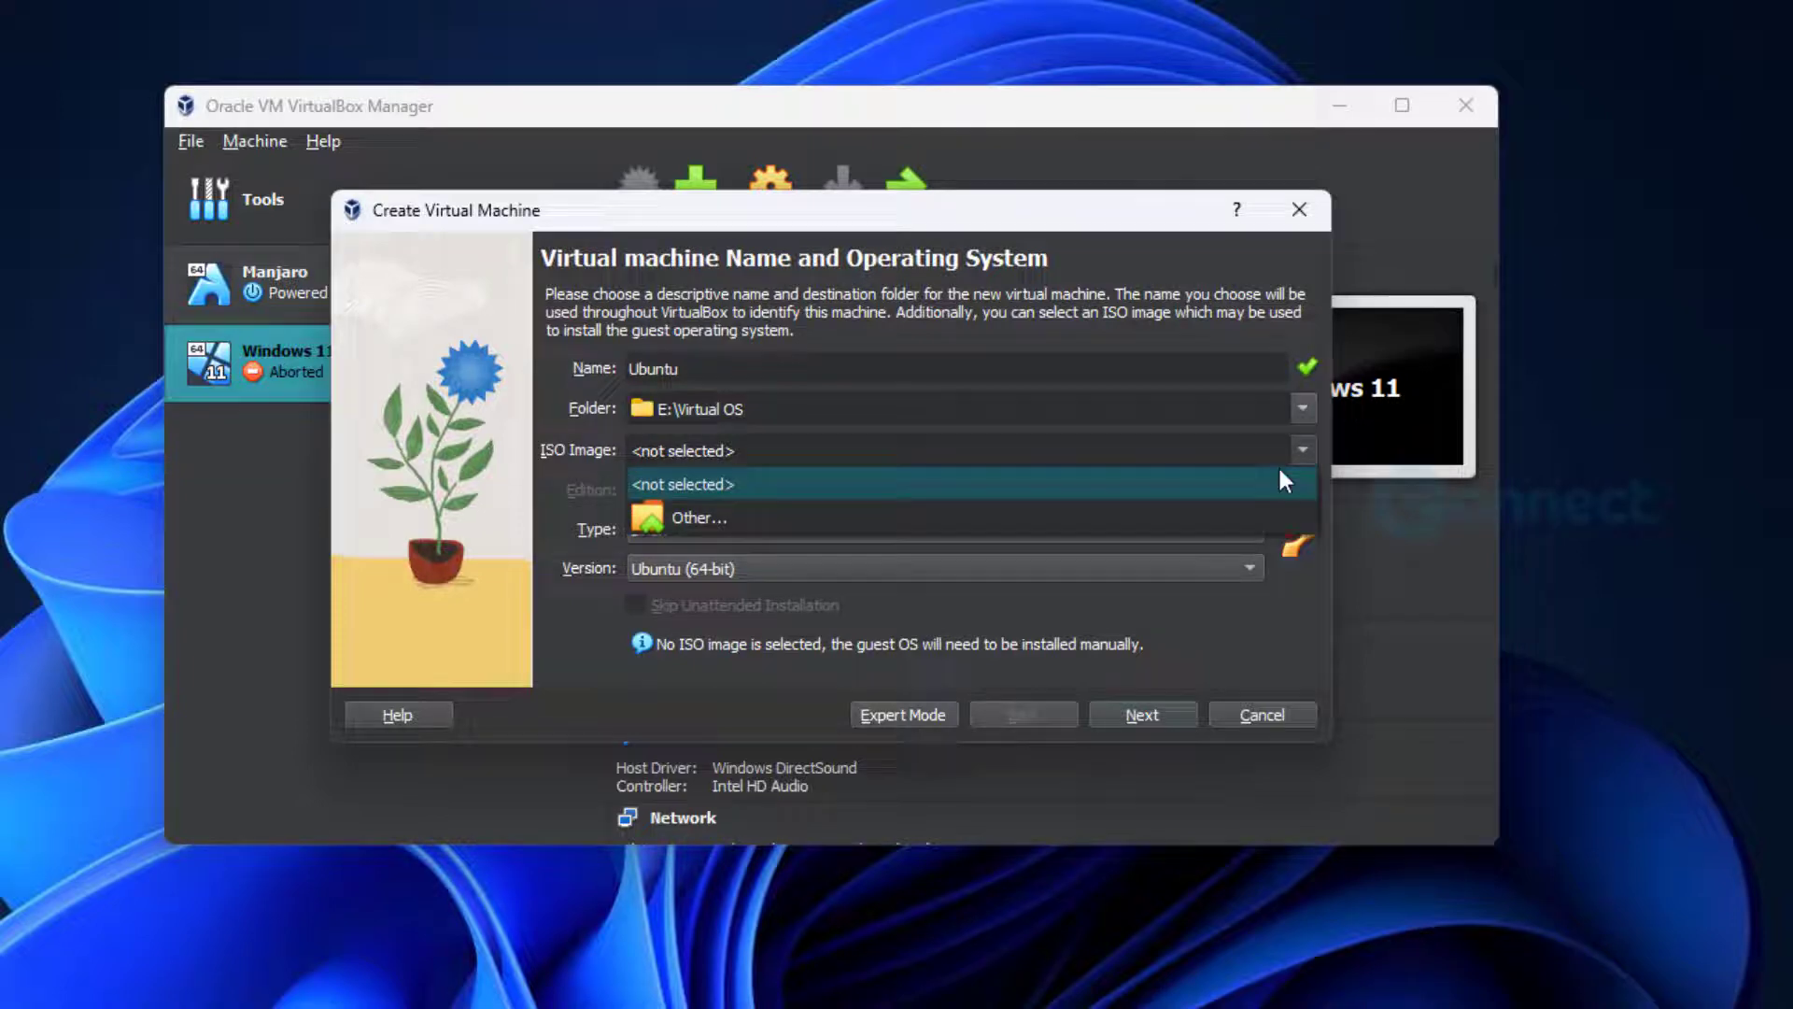
left_click(1244, 520)
left_click(807, 495)
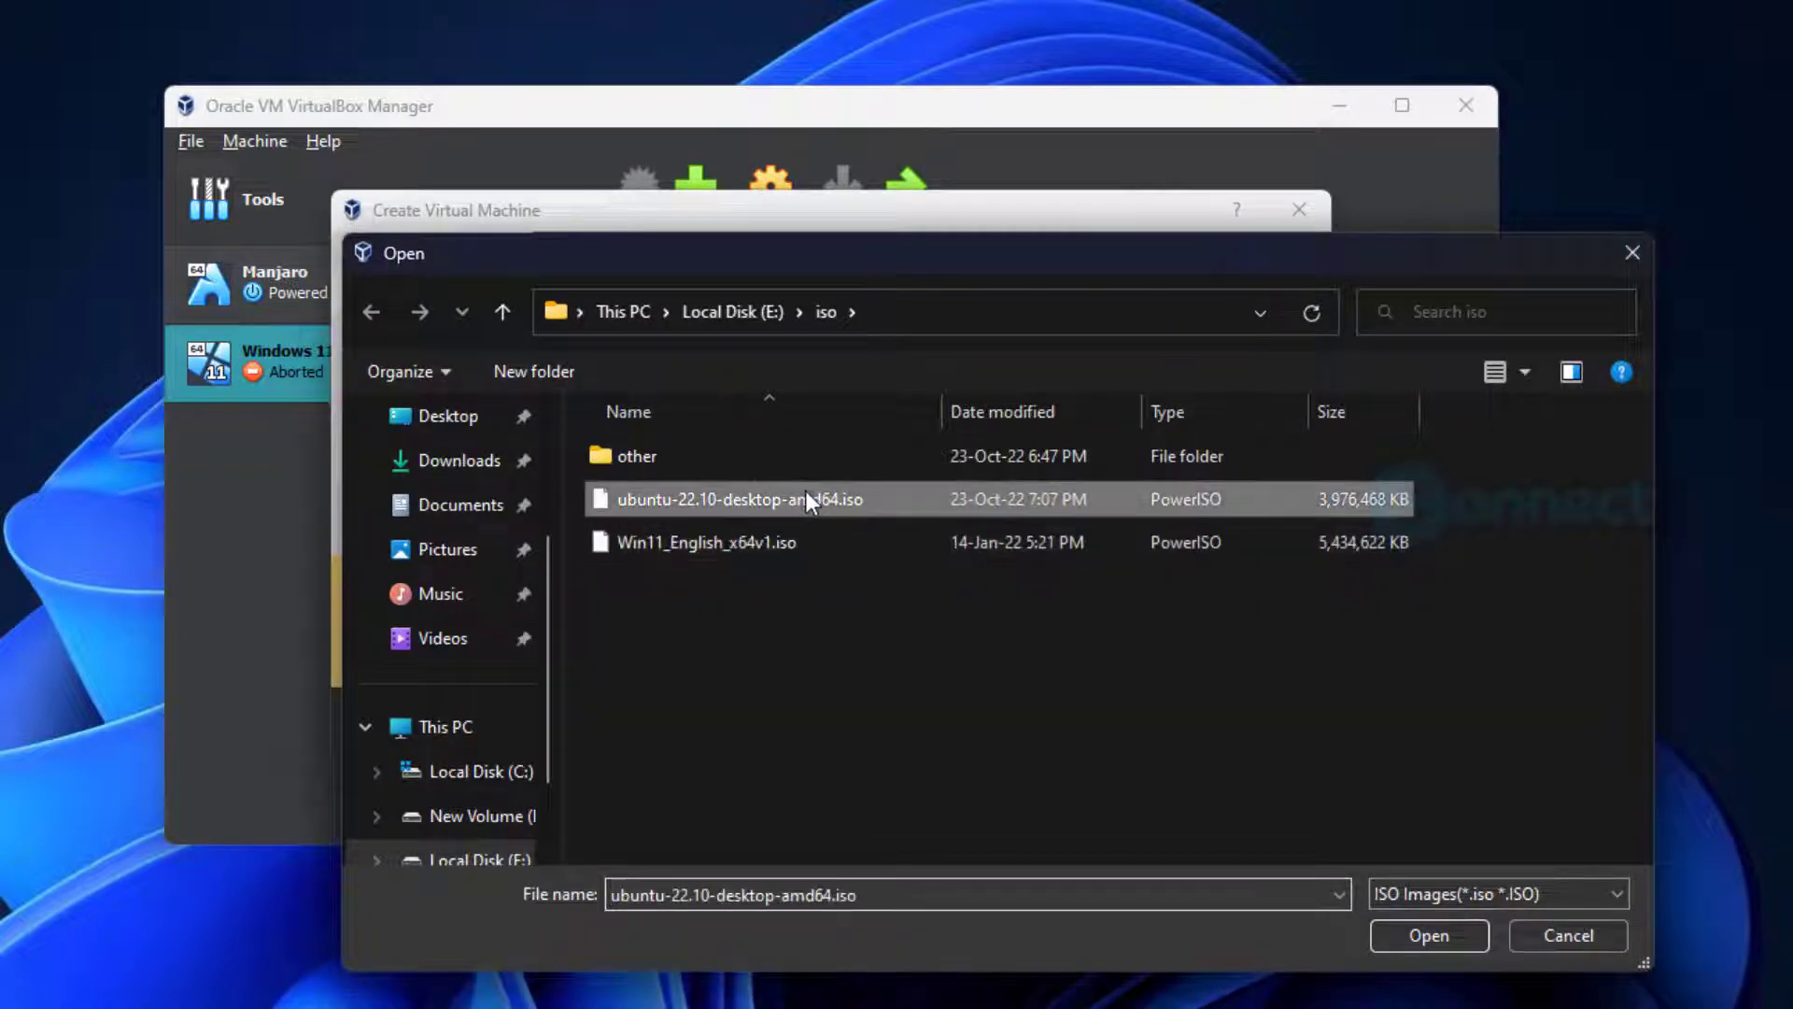
left_click(1427, 934)
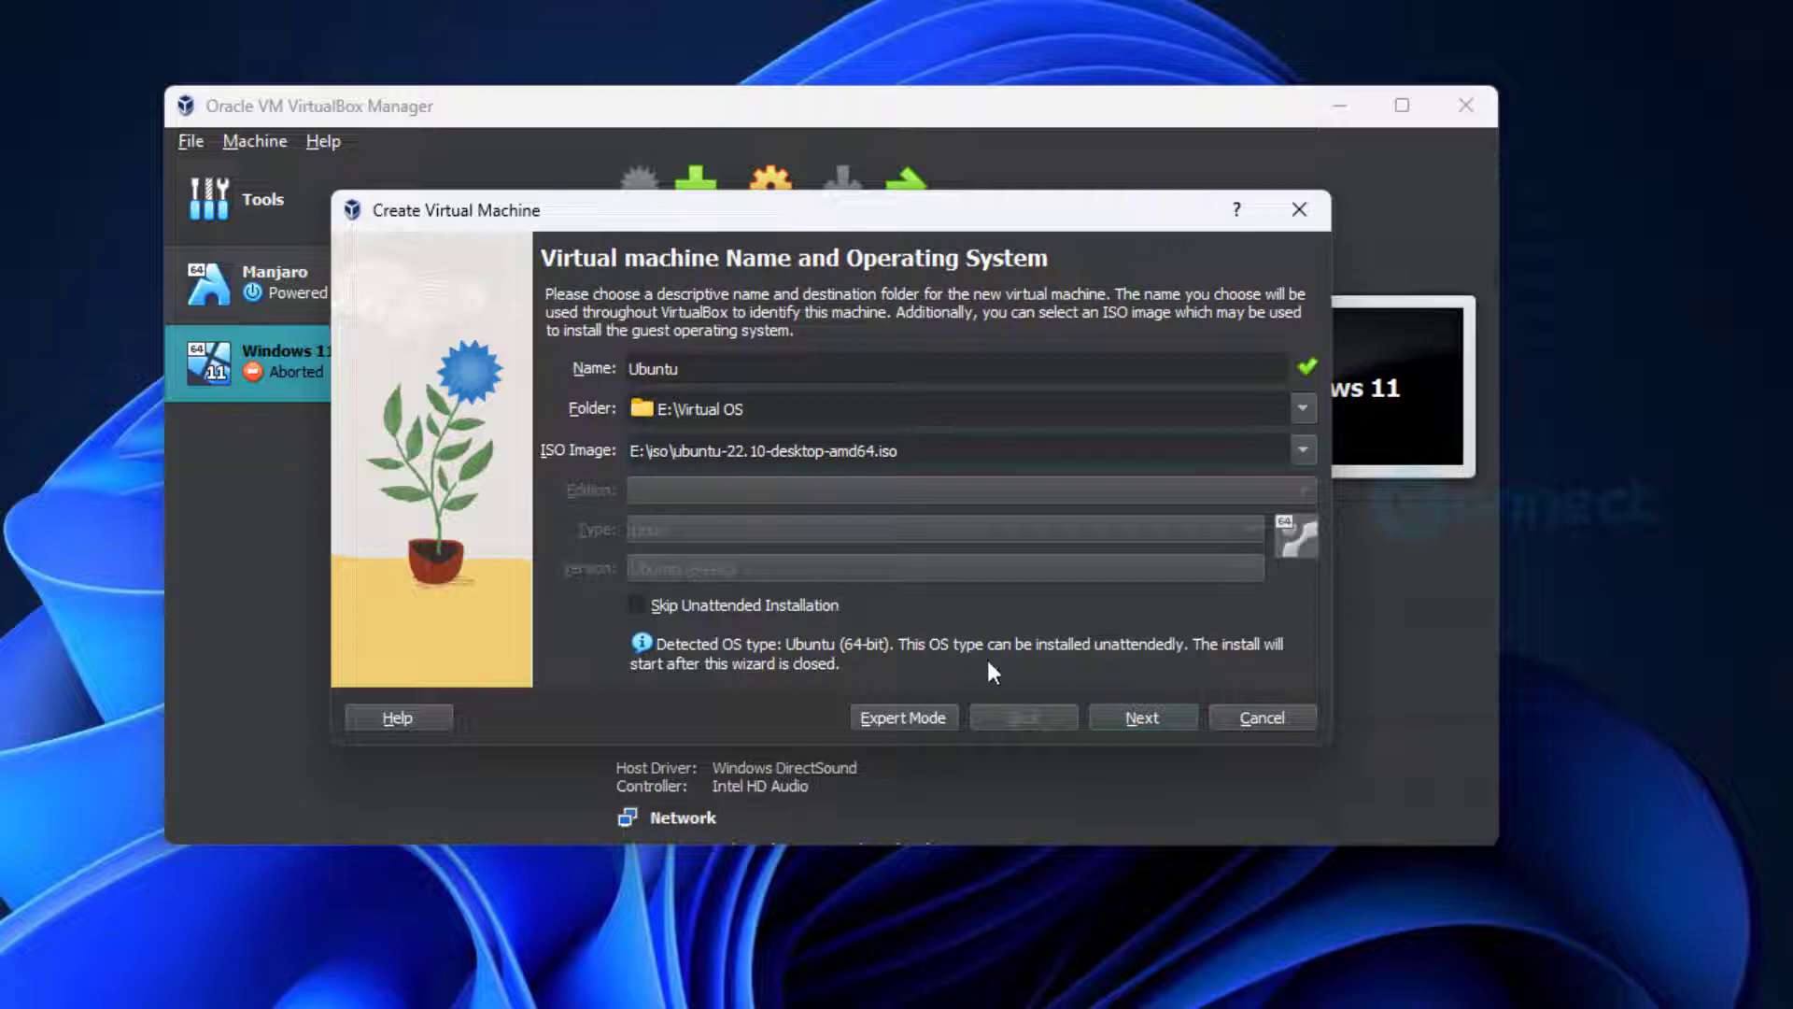
left_click(636, 605)
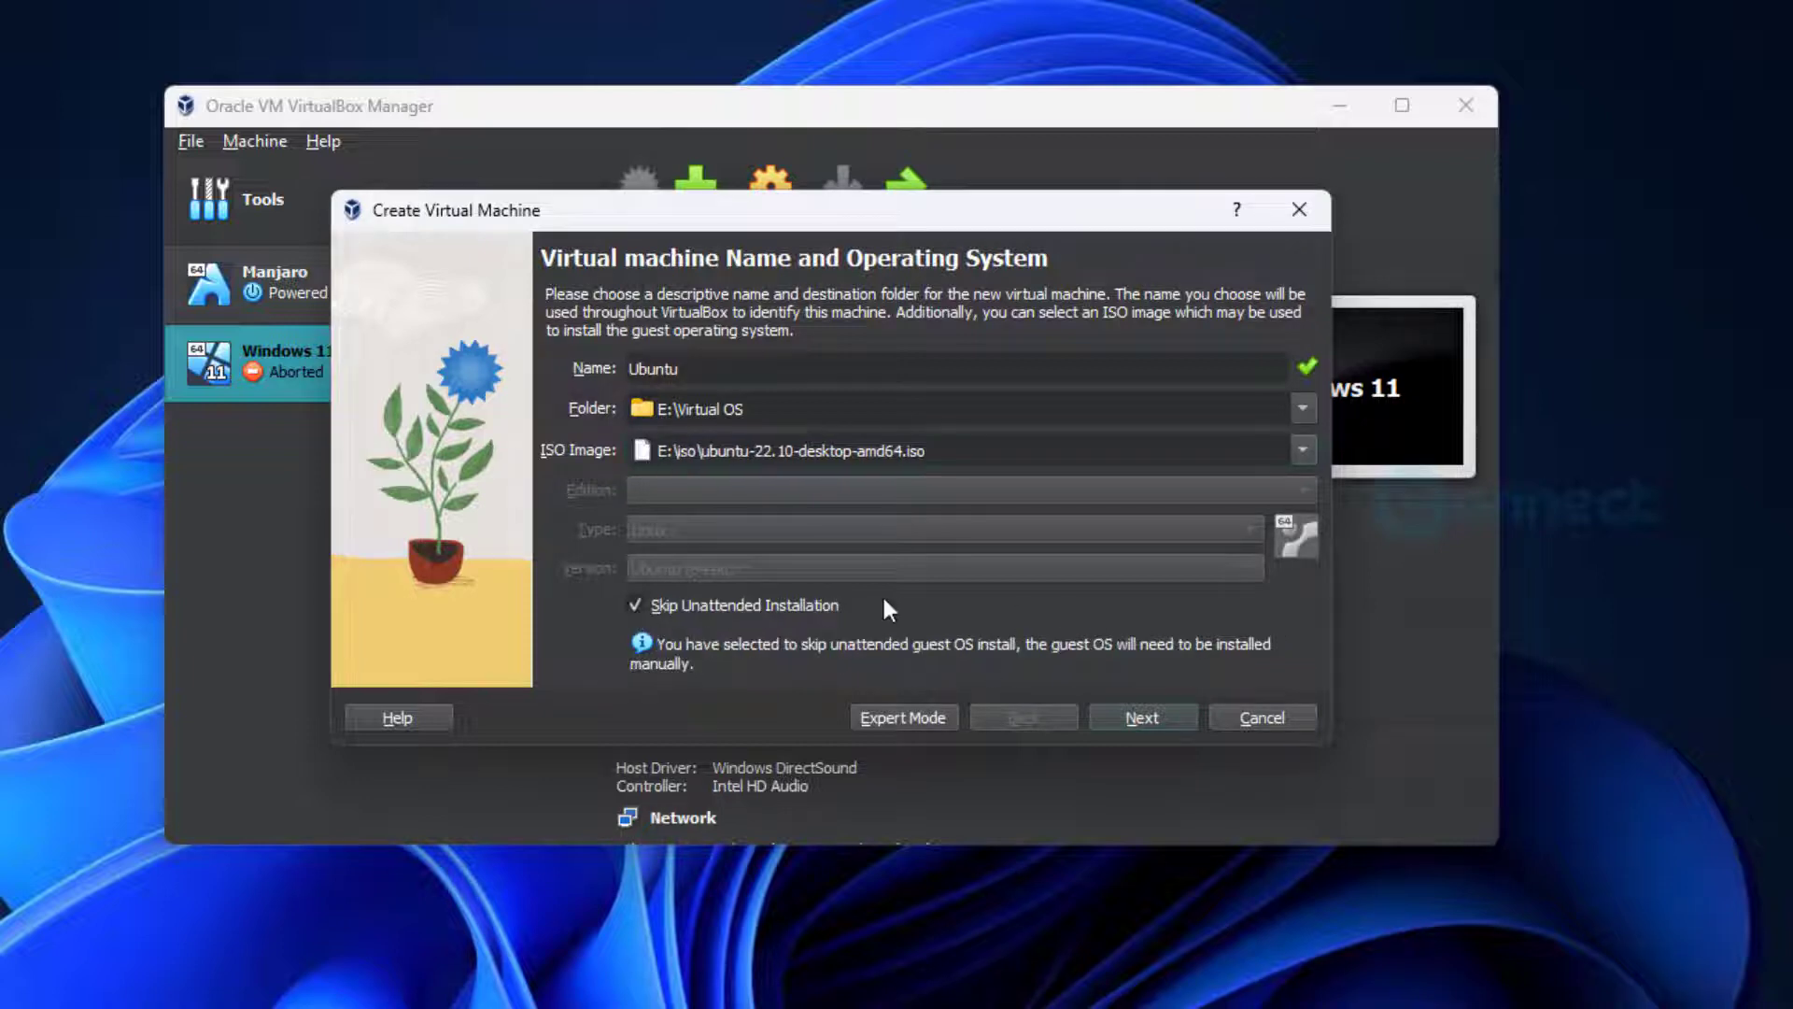
left_click(1155, 719)
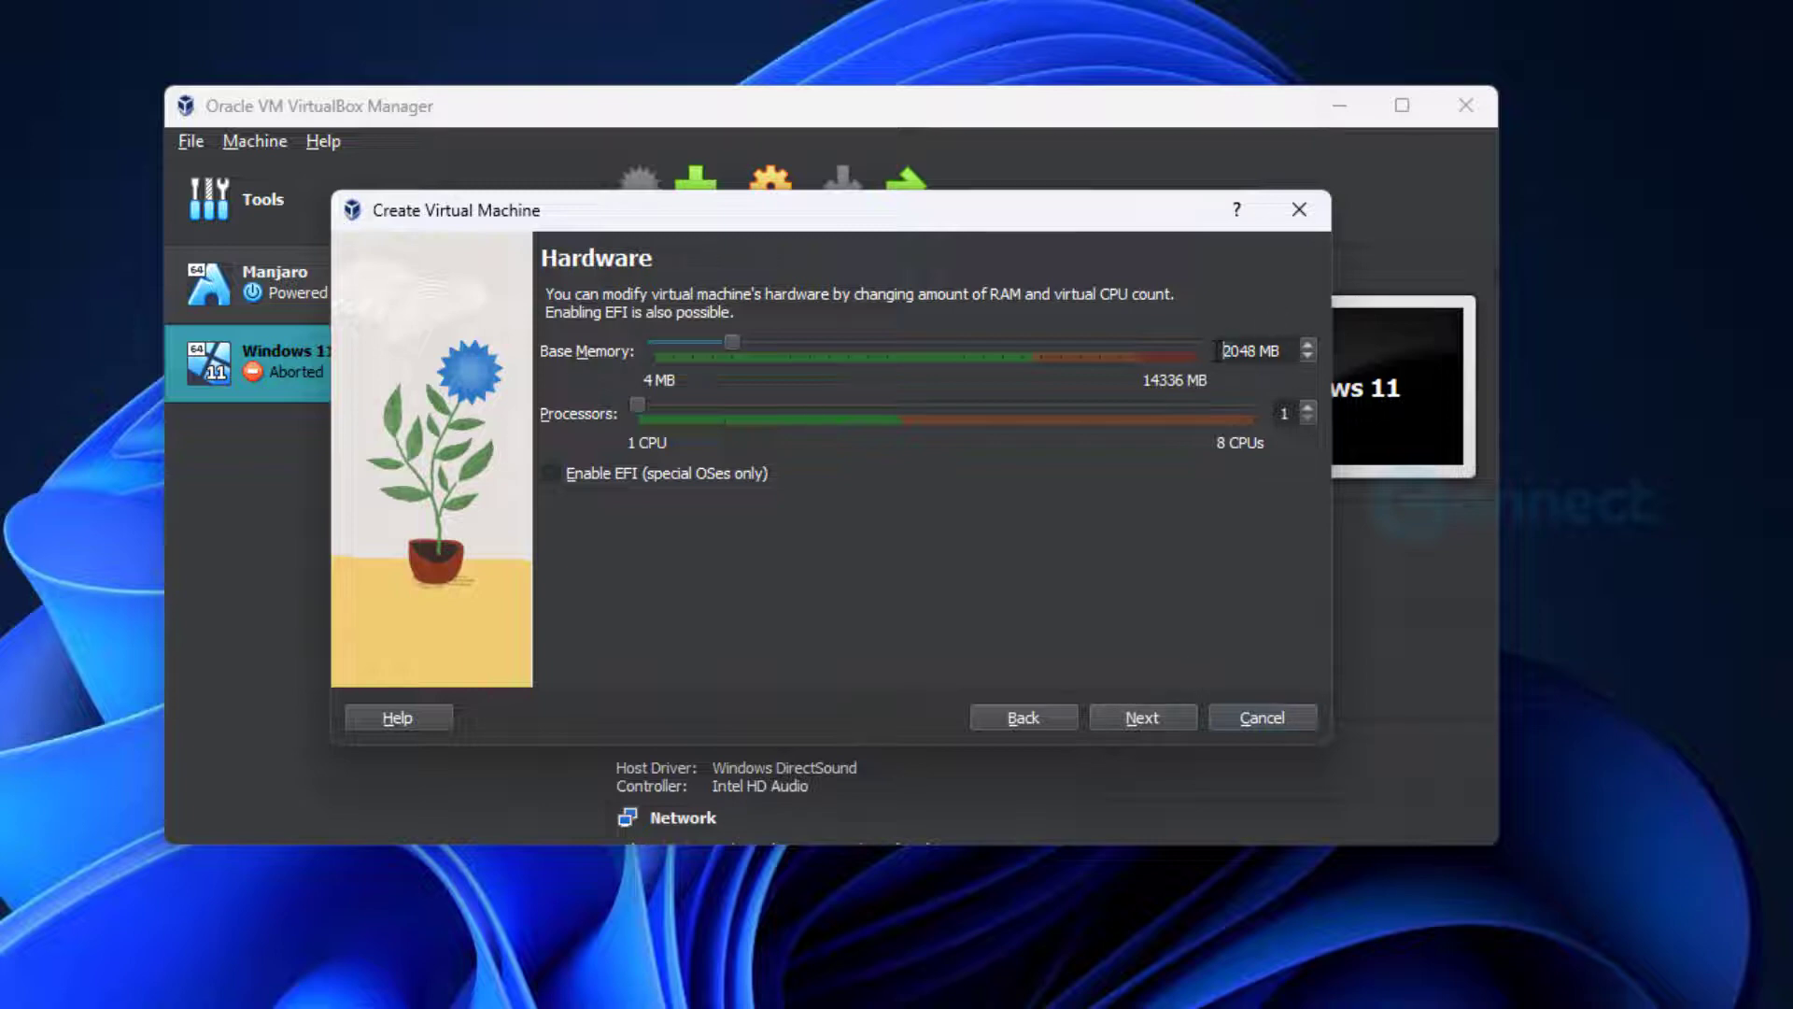
Set the base memory to 4048 MB and create the machine with a new 25 GB virtual hard disk.
key("Delete")
type("4")
left_click(1287, 352)
left_click(1137, 717)
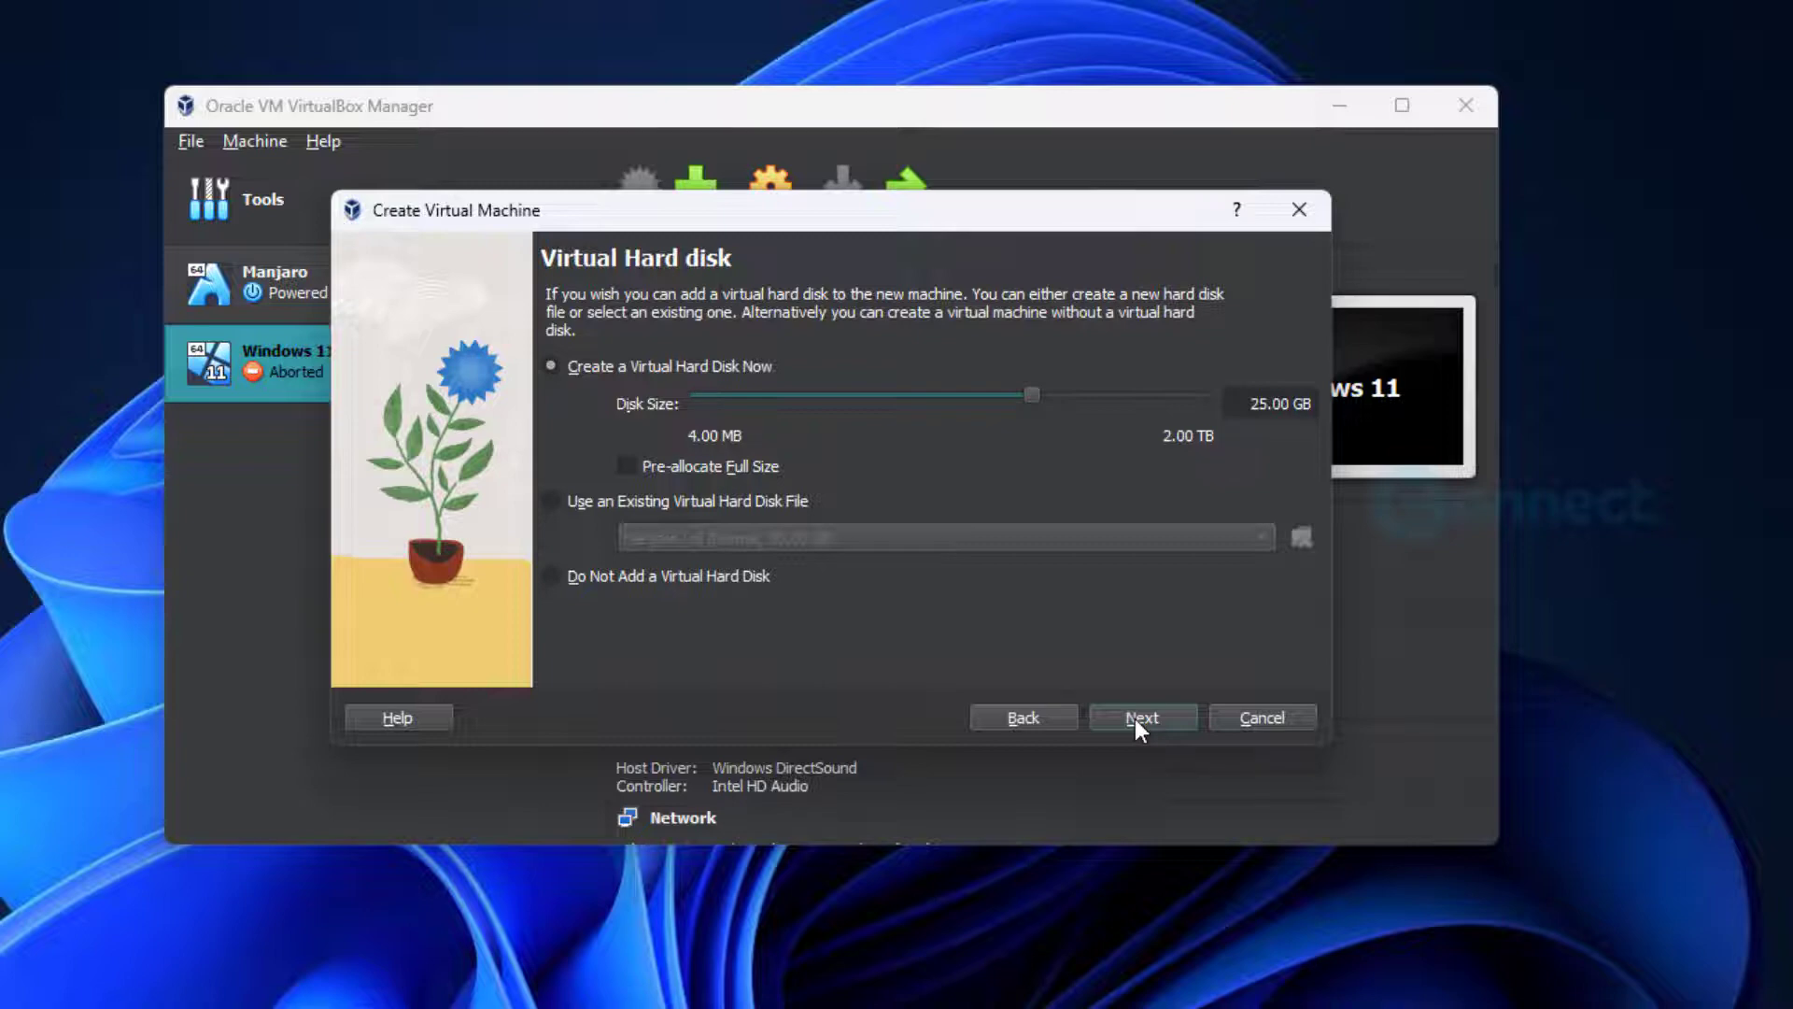
left_click(1134, 719)
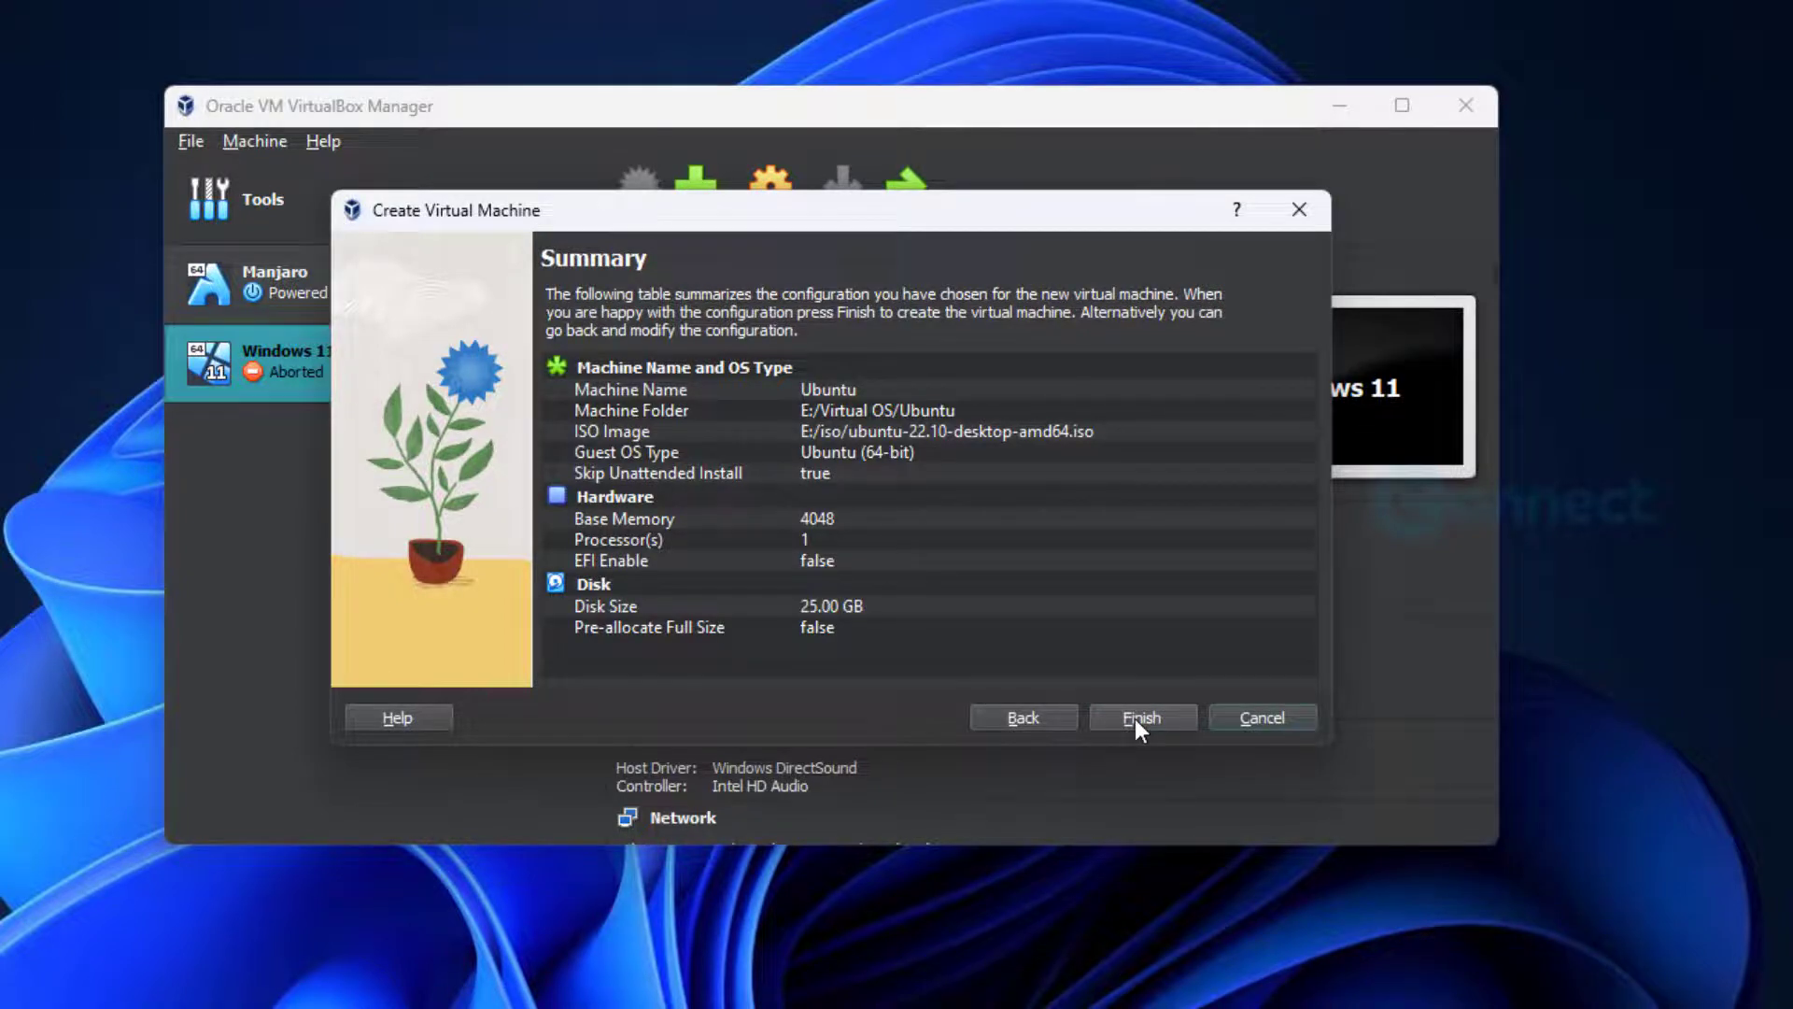
left_click(1135, 719)
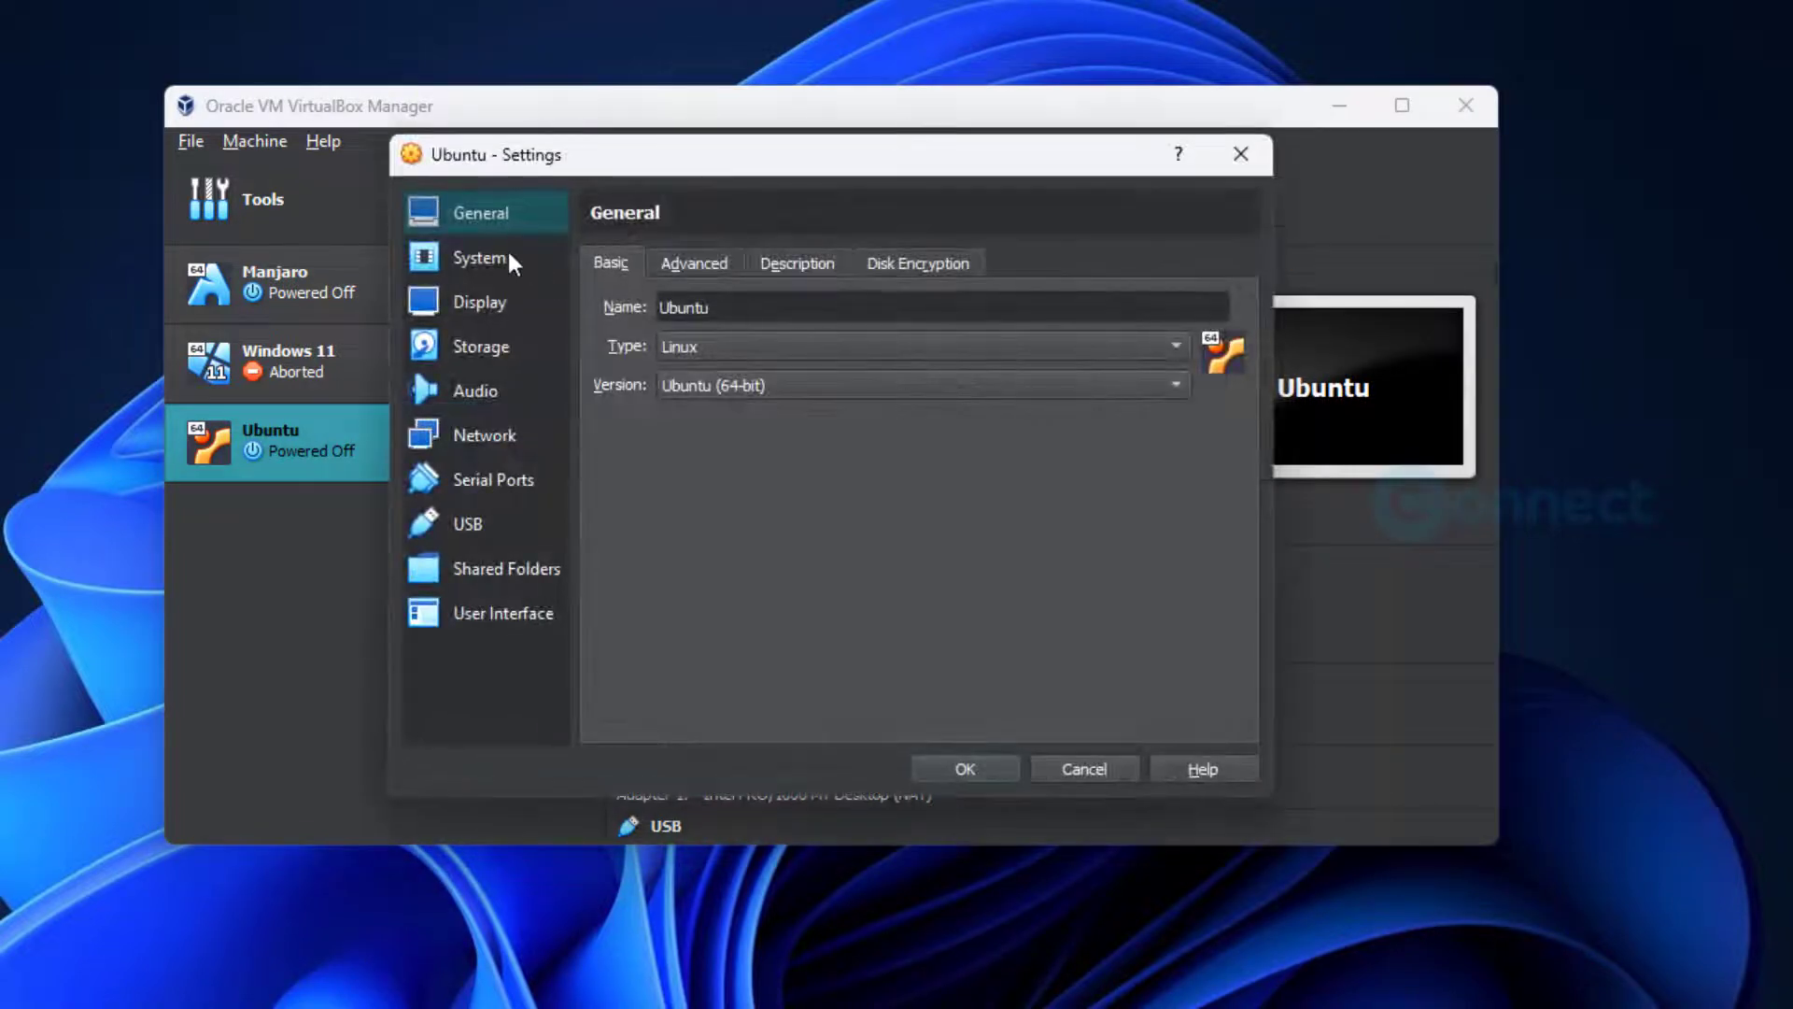
Enable PAE/NX in the Ubuntu machine's processor settings and check its acceleration and motherboard options.
left_click(508, 258)
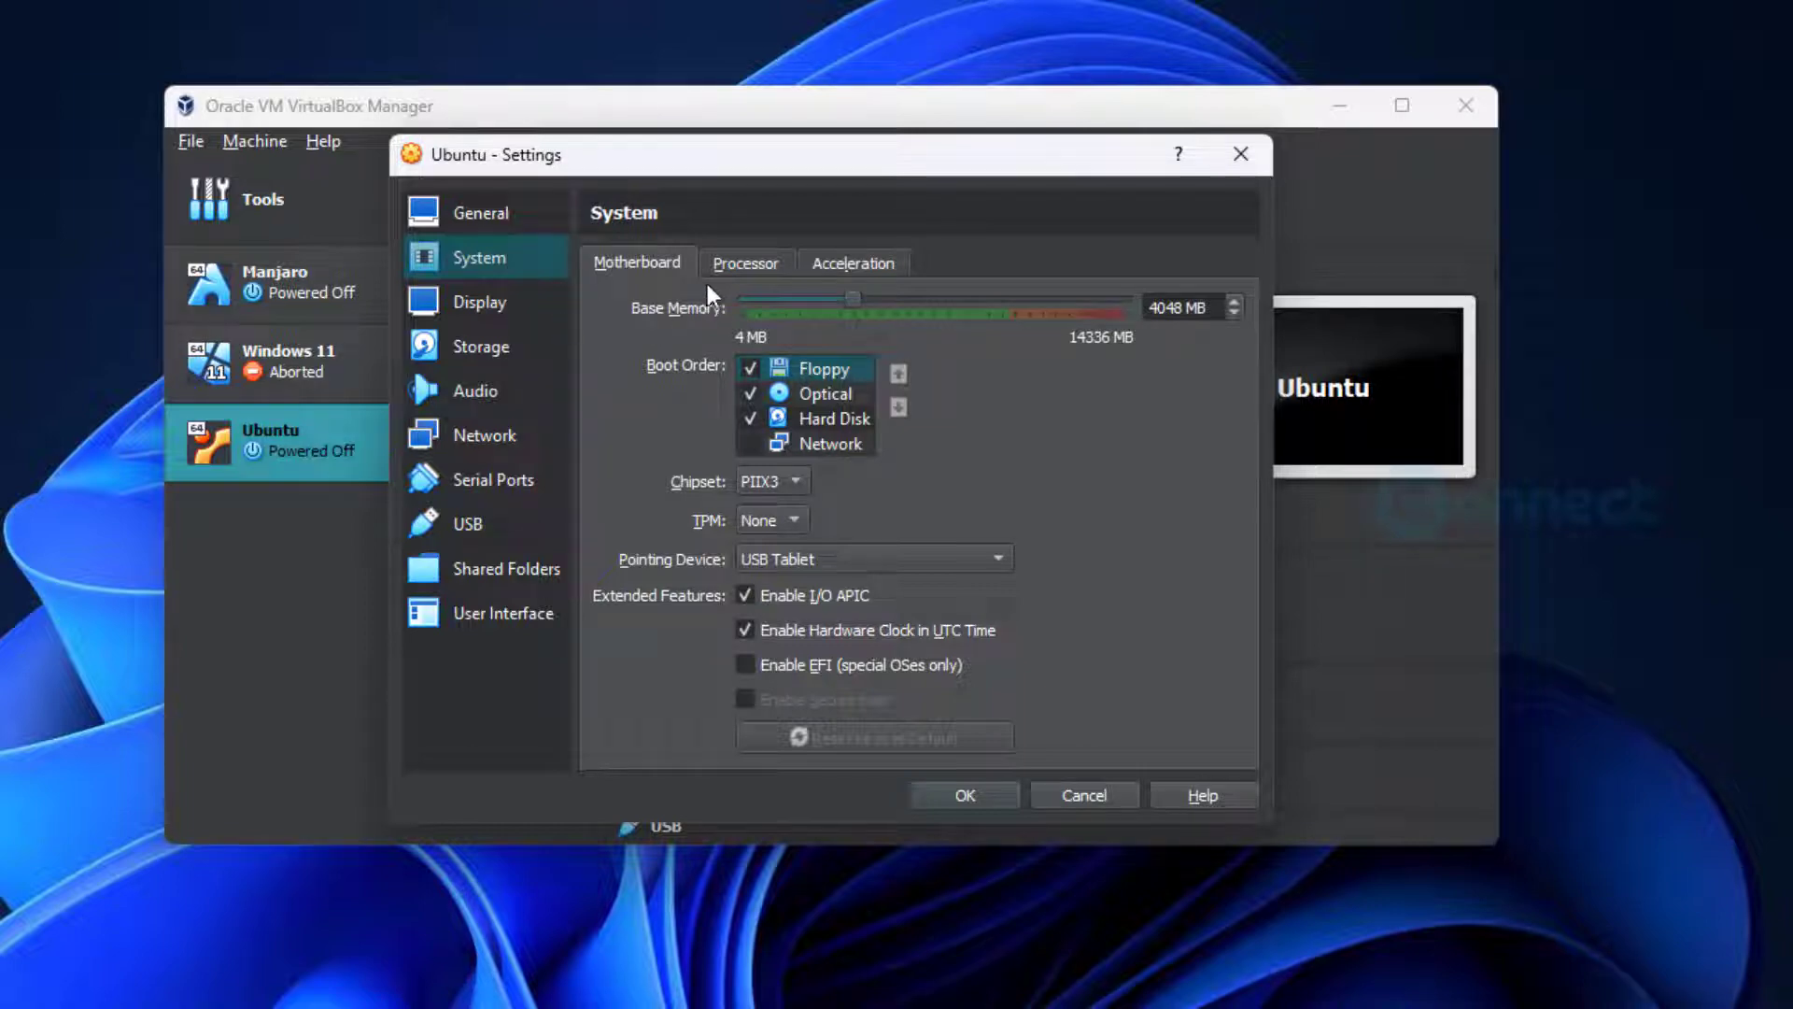
left_click(738, 264)
left_click(746, 431)
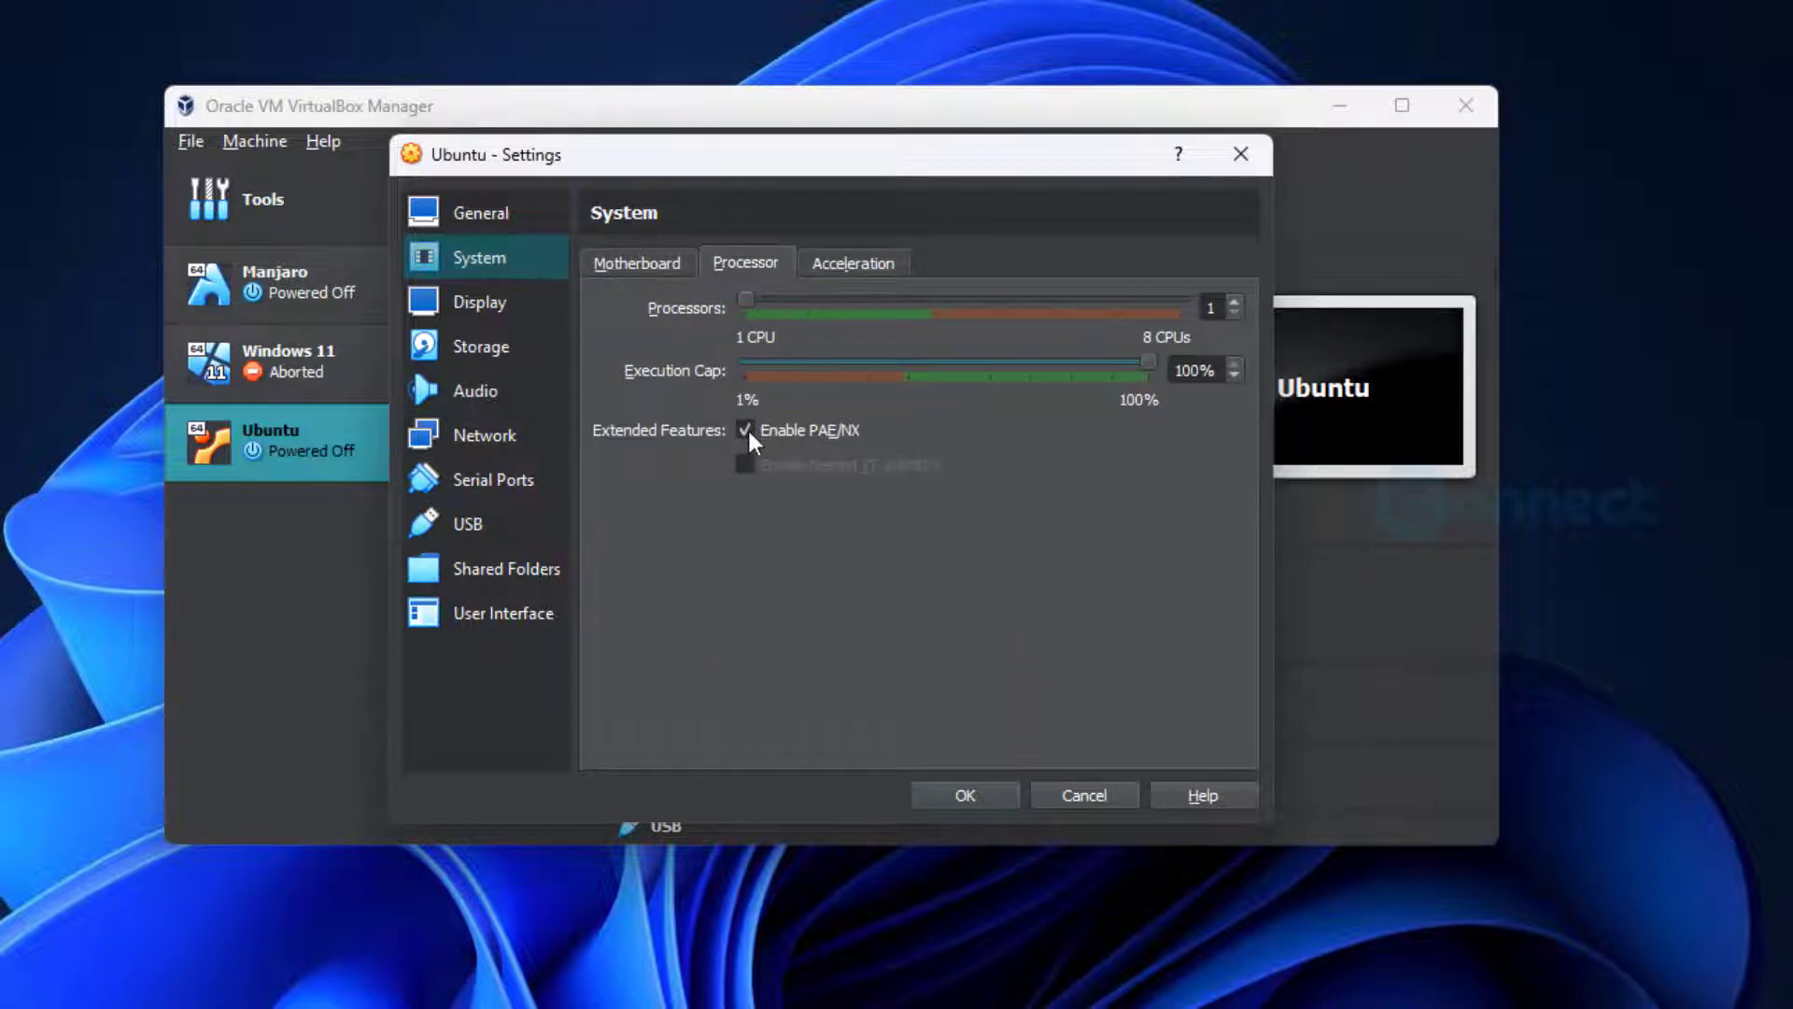
left_click(871, 267)
left_click(759, 262)
left_click(677, 268)
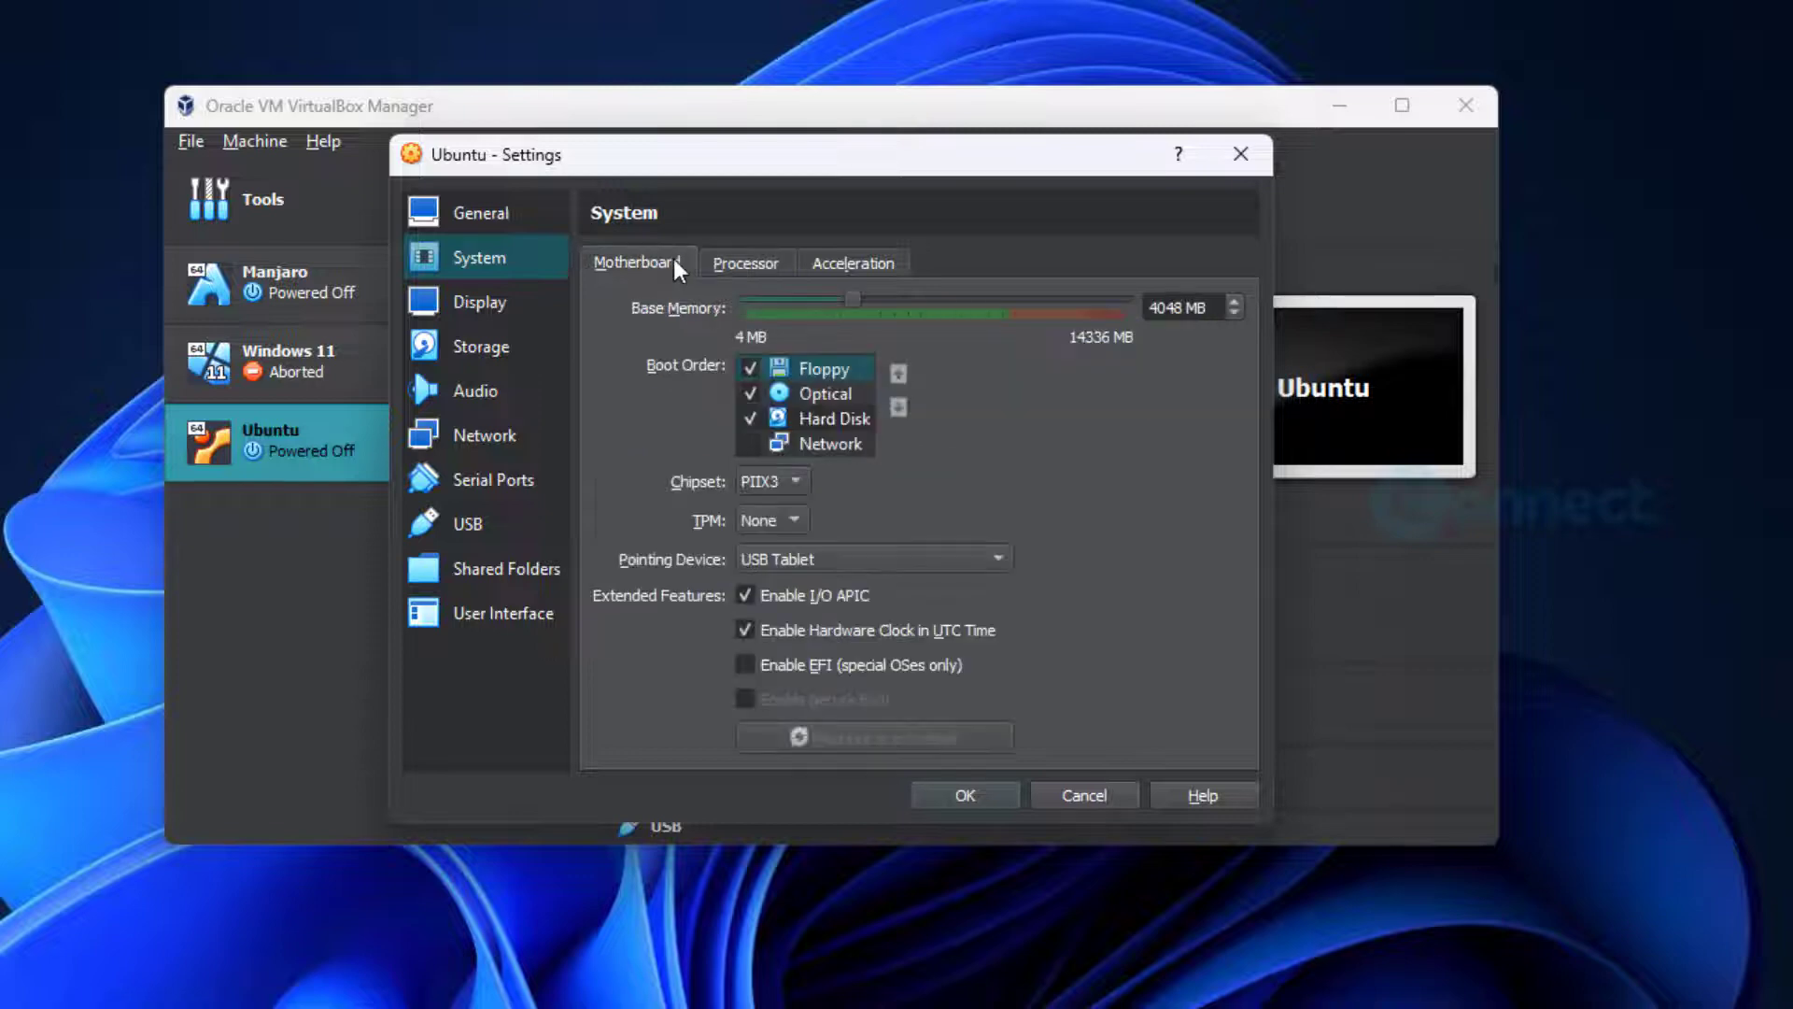
left_click(747, 596)
Set the Ubuntu machine's video memory to 128 MB with 3D acceleration enabled, and save the settings.
left_click(500, 301)
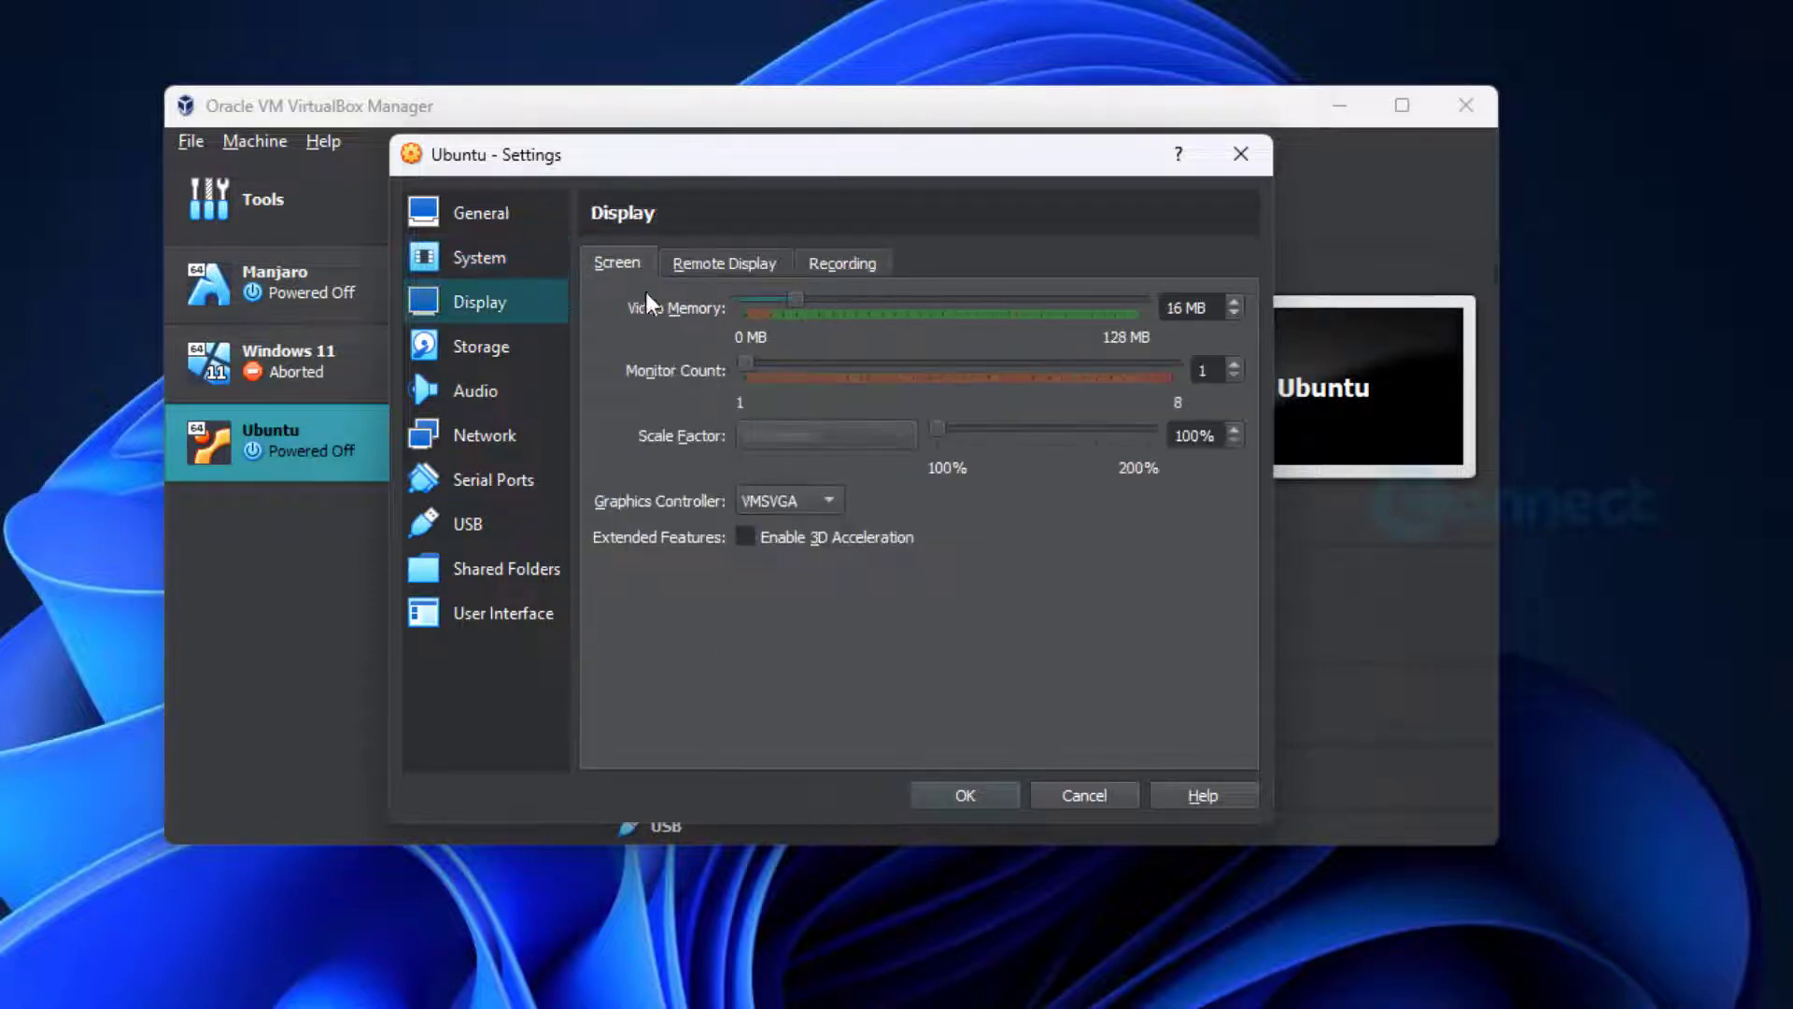
left_click_drag(795, 301, 1180, 336)
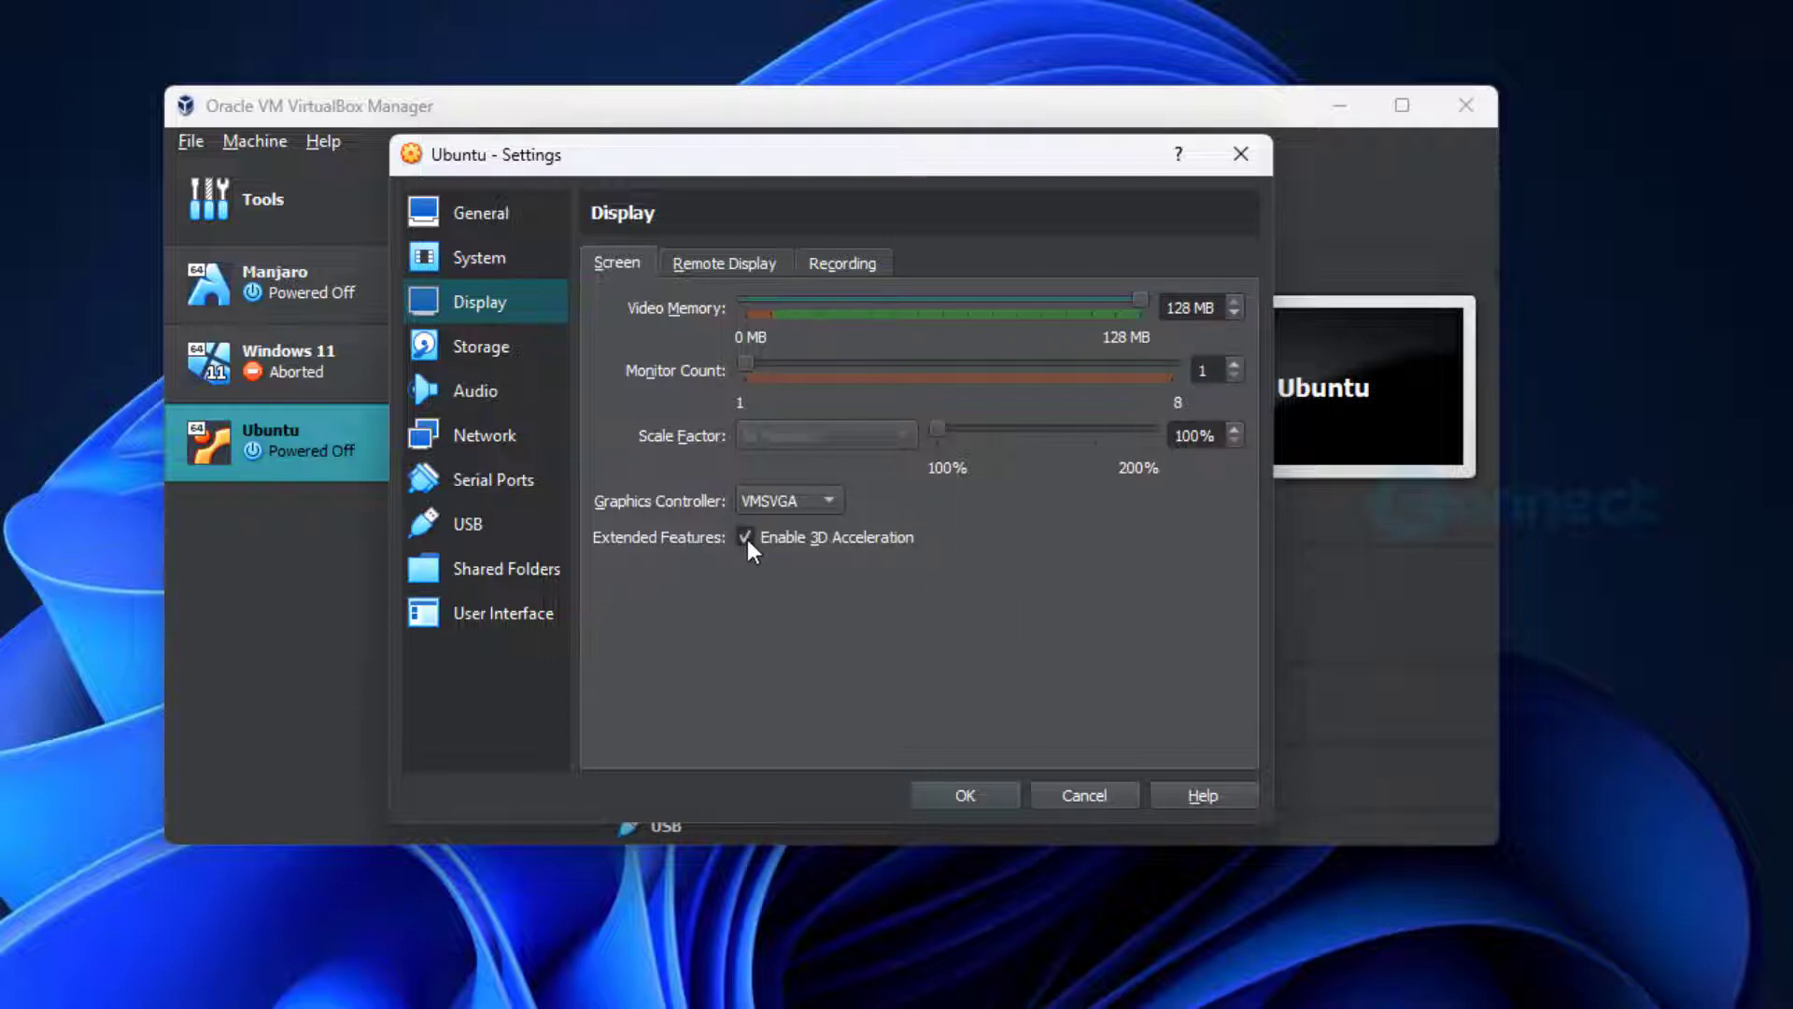
left_click(787, 265)
left_click(802, 260)
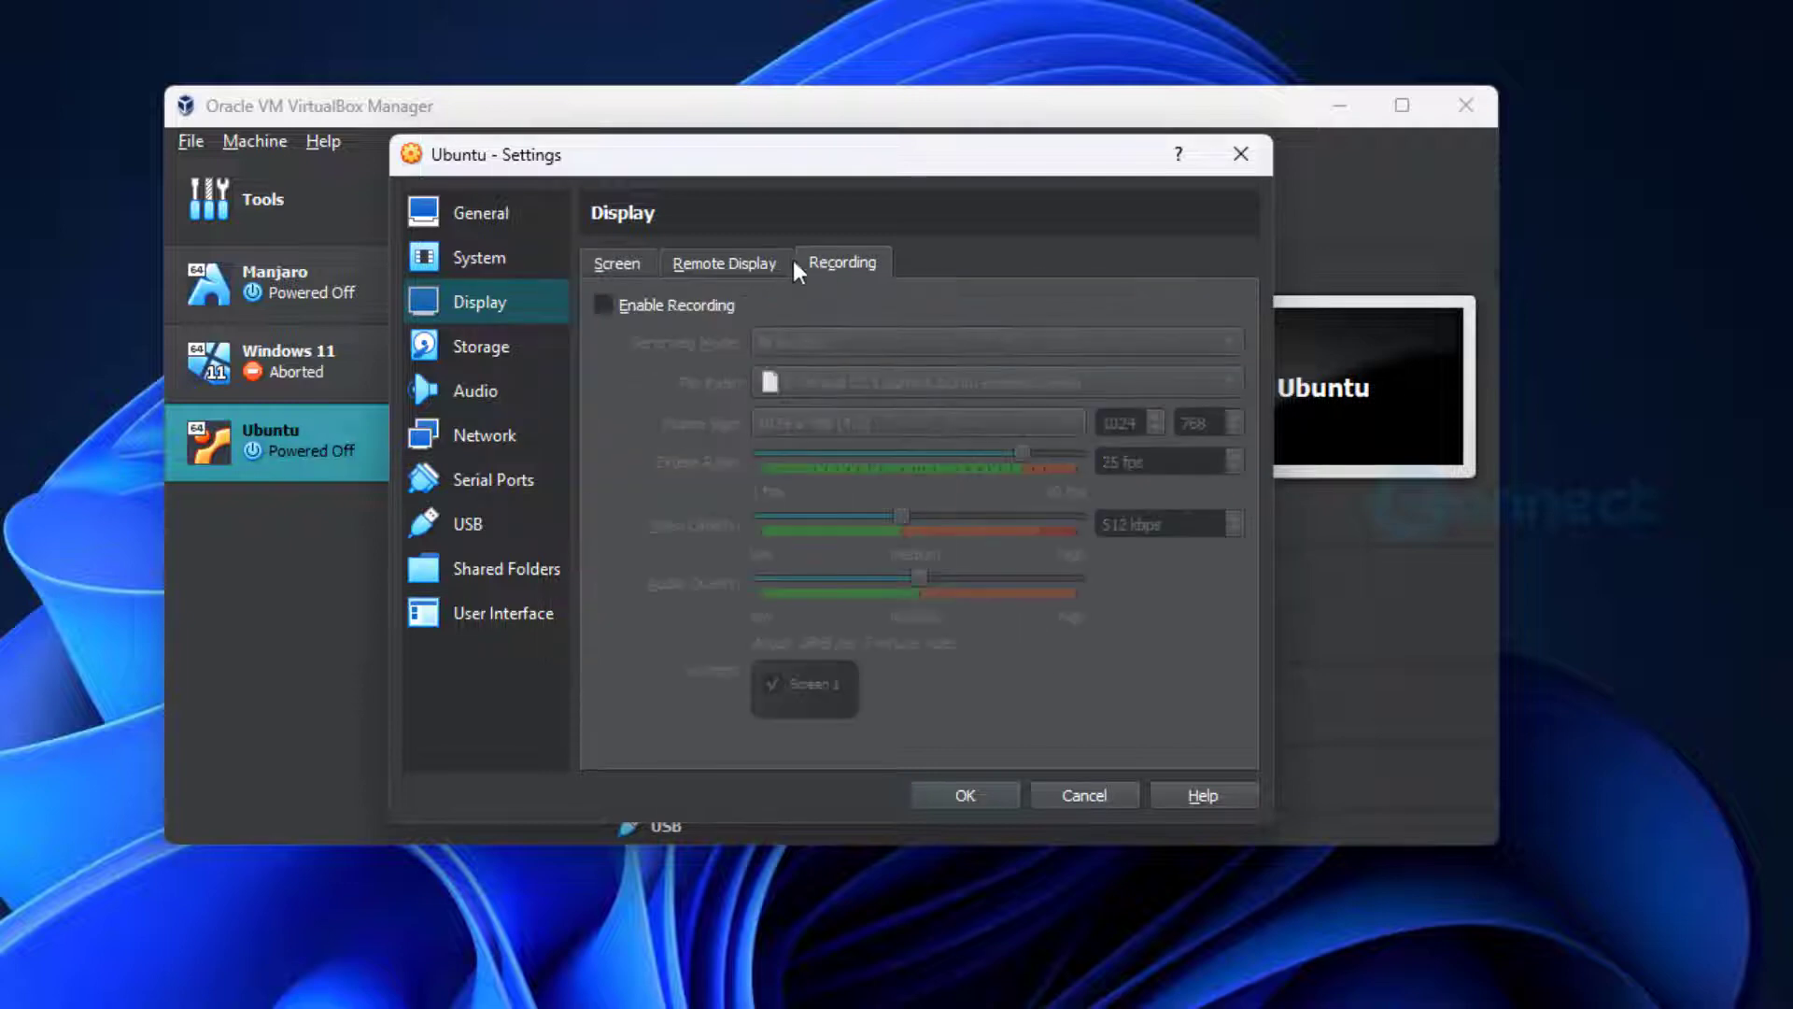
left_click(710, 261)
left_click(613, 262)
left_click(493, 346)
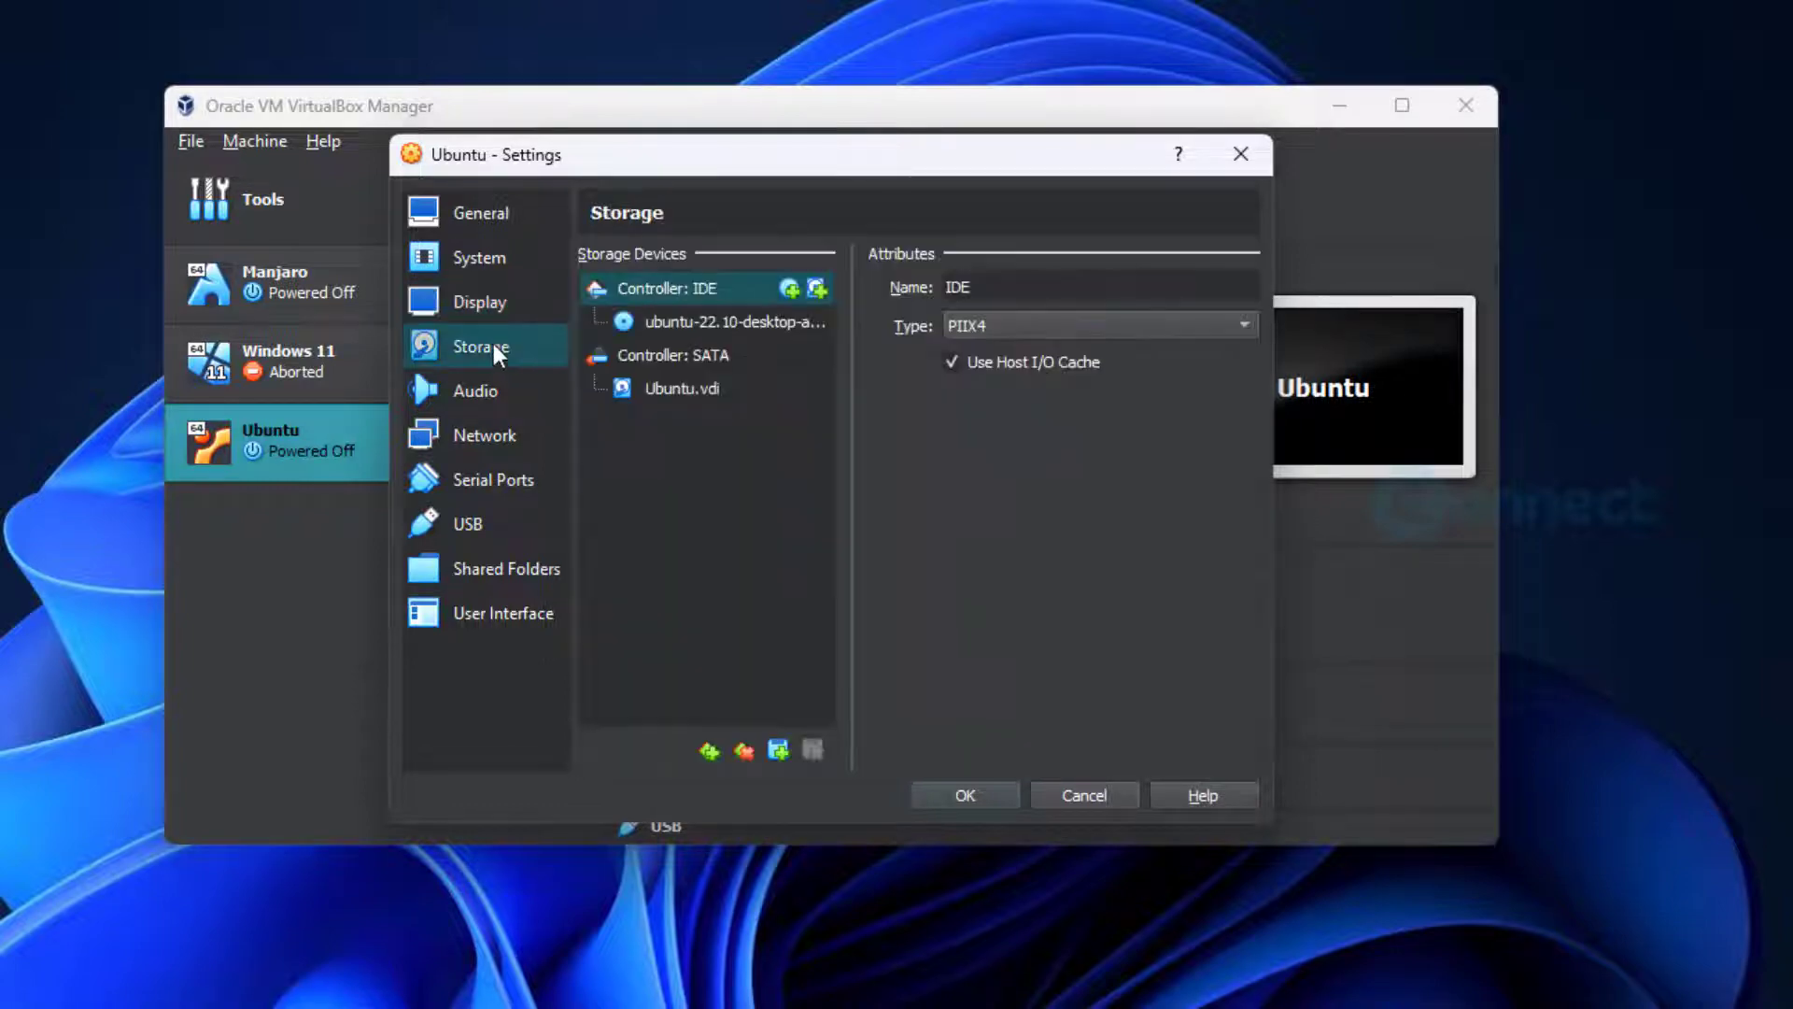
left_click(1004, 792)
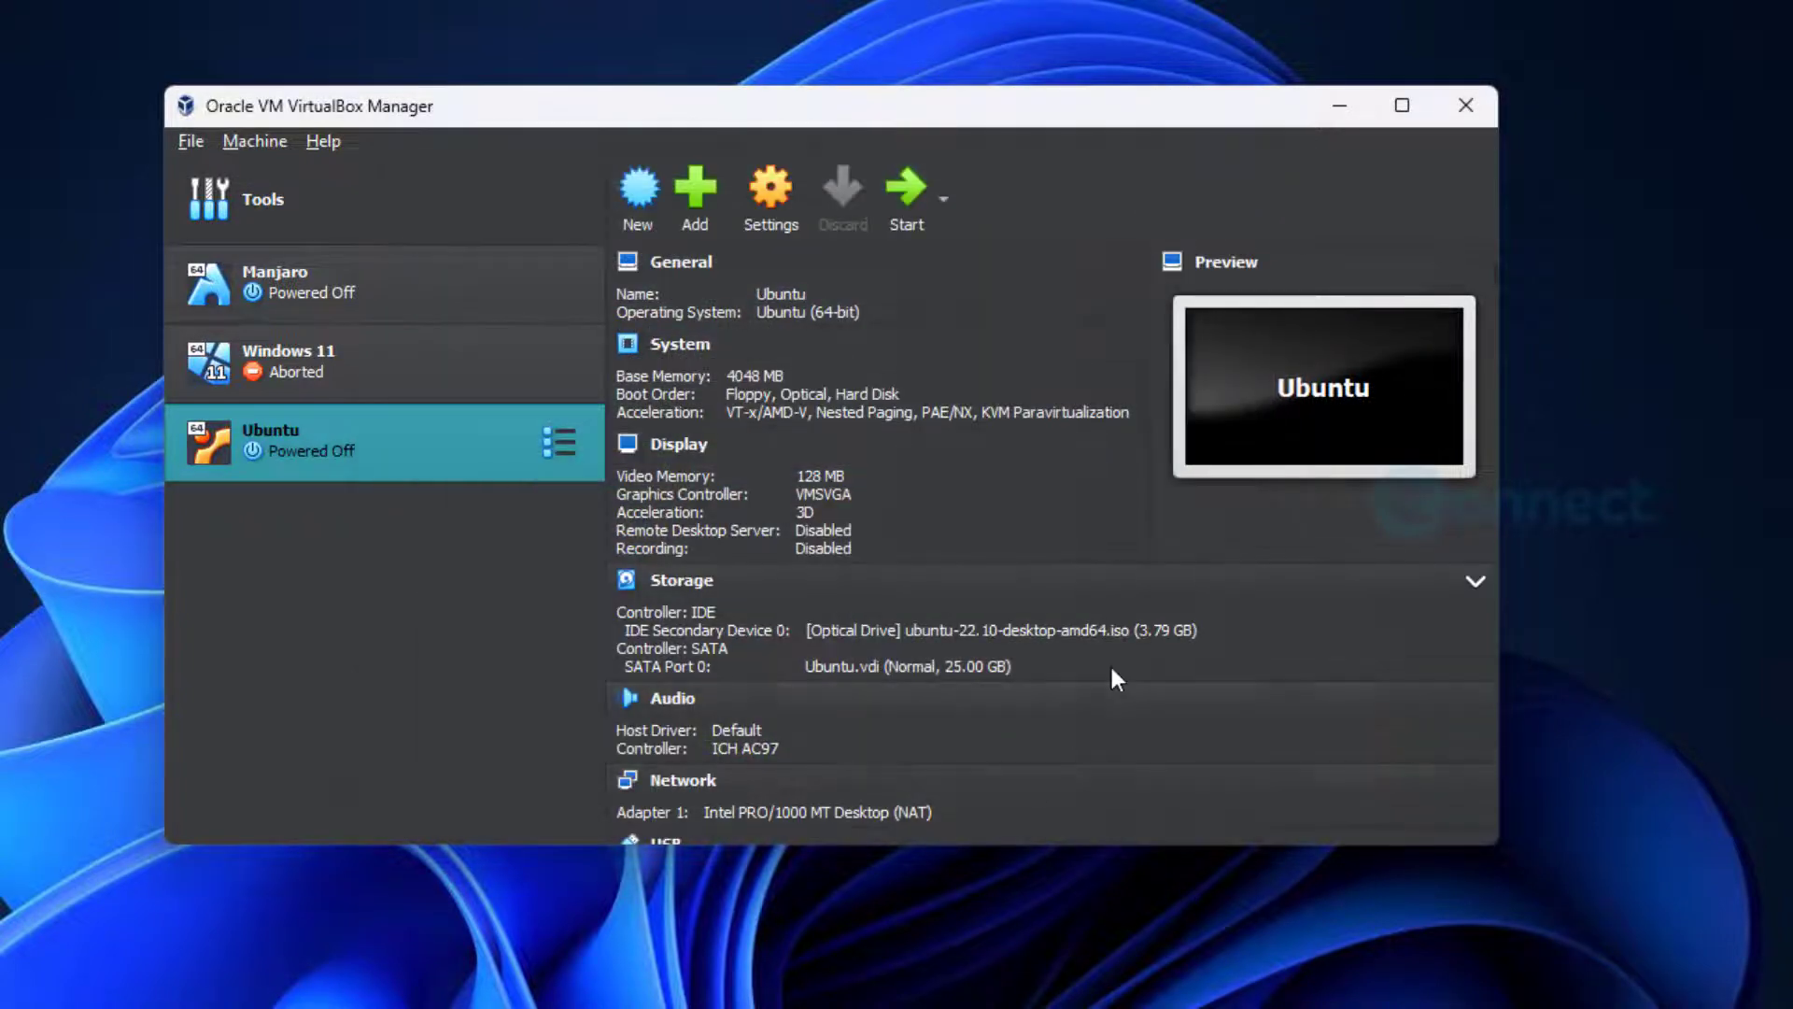
Start the Ubuntu machine and boot "Try or Install Ubuntu", dismissing the keyboard capture and mouse integration notices.
left_click(899, 210)
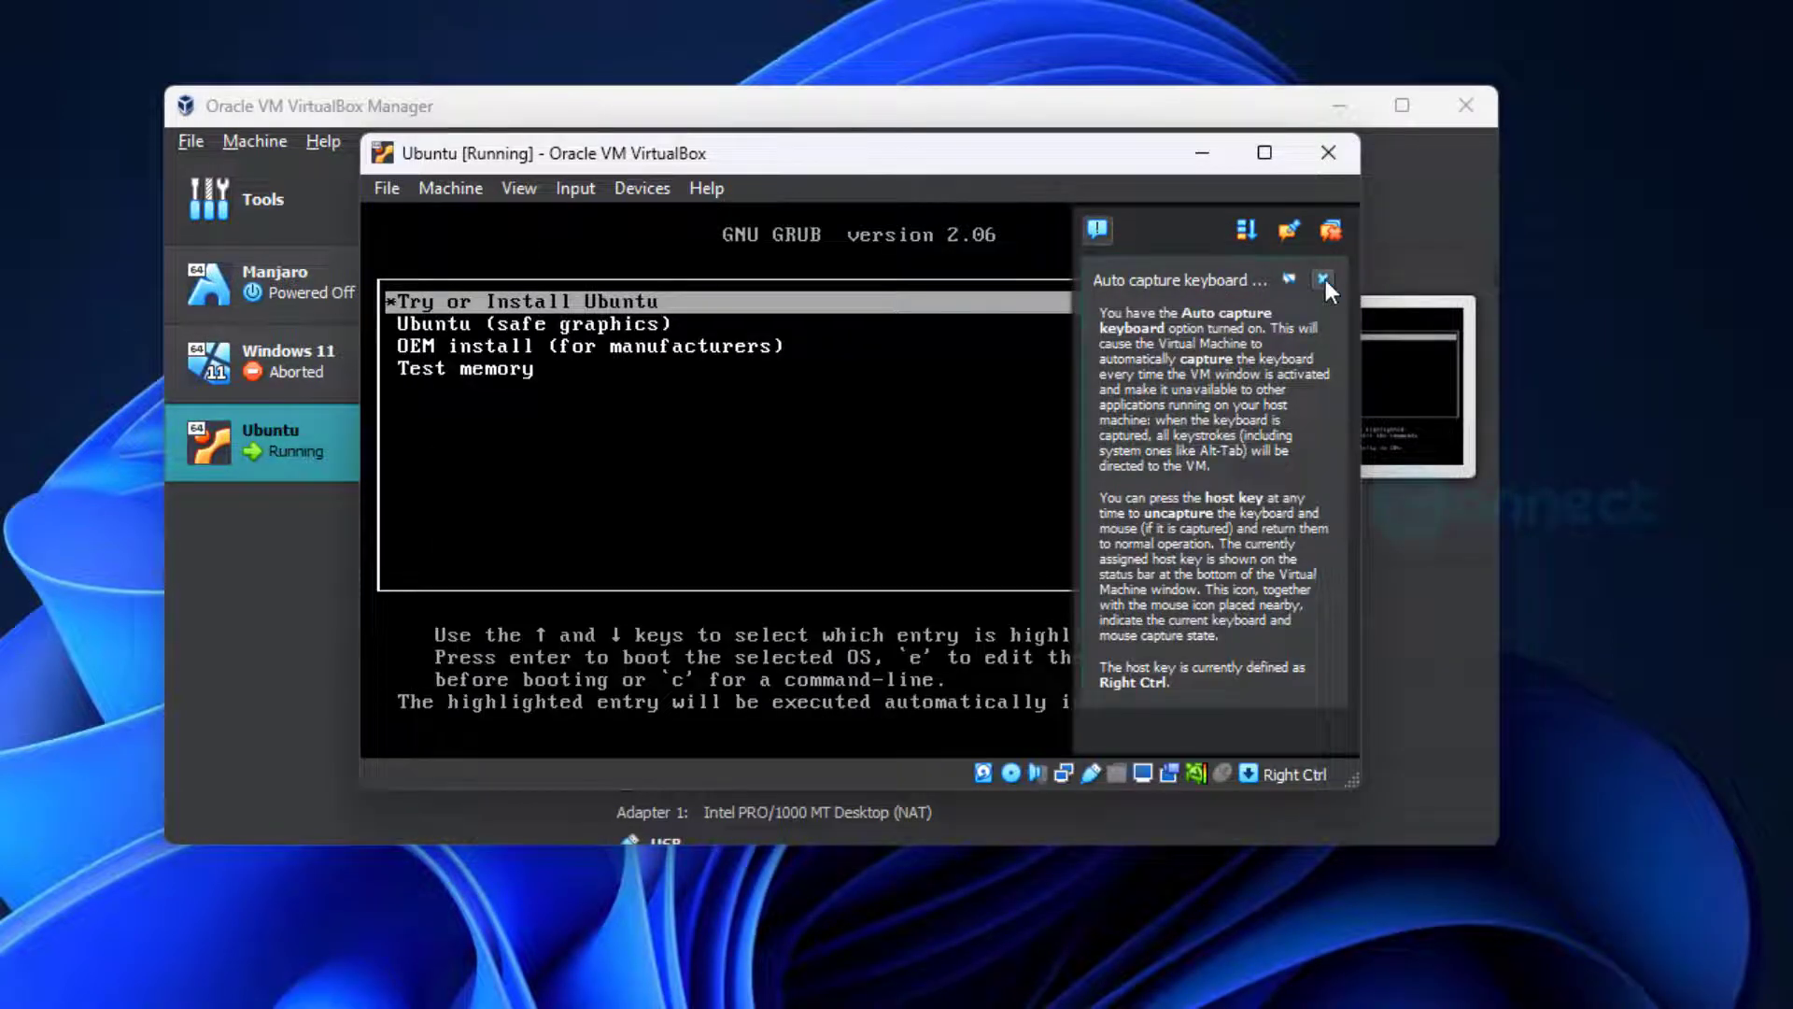
left_click(1324, 279)
key("Return")
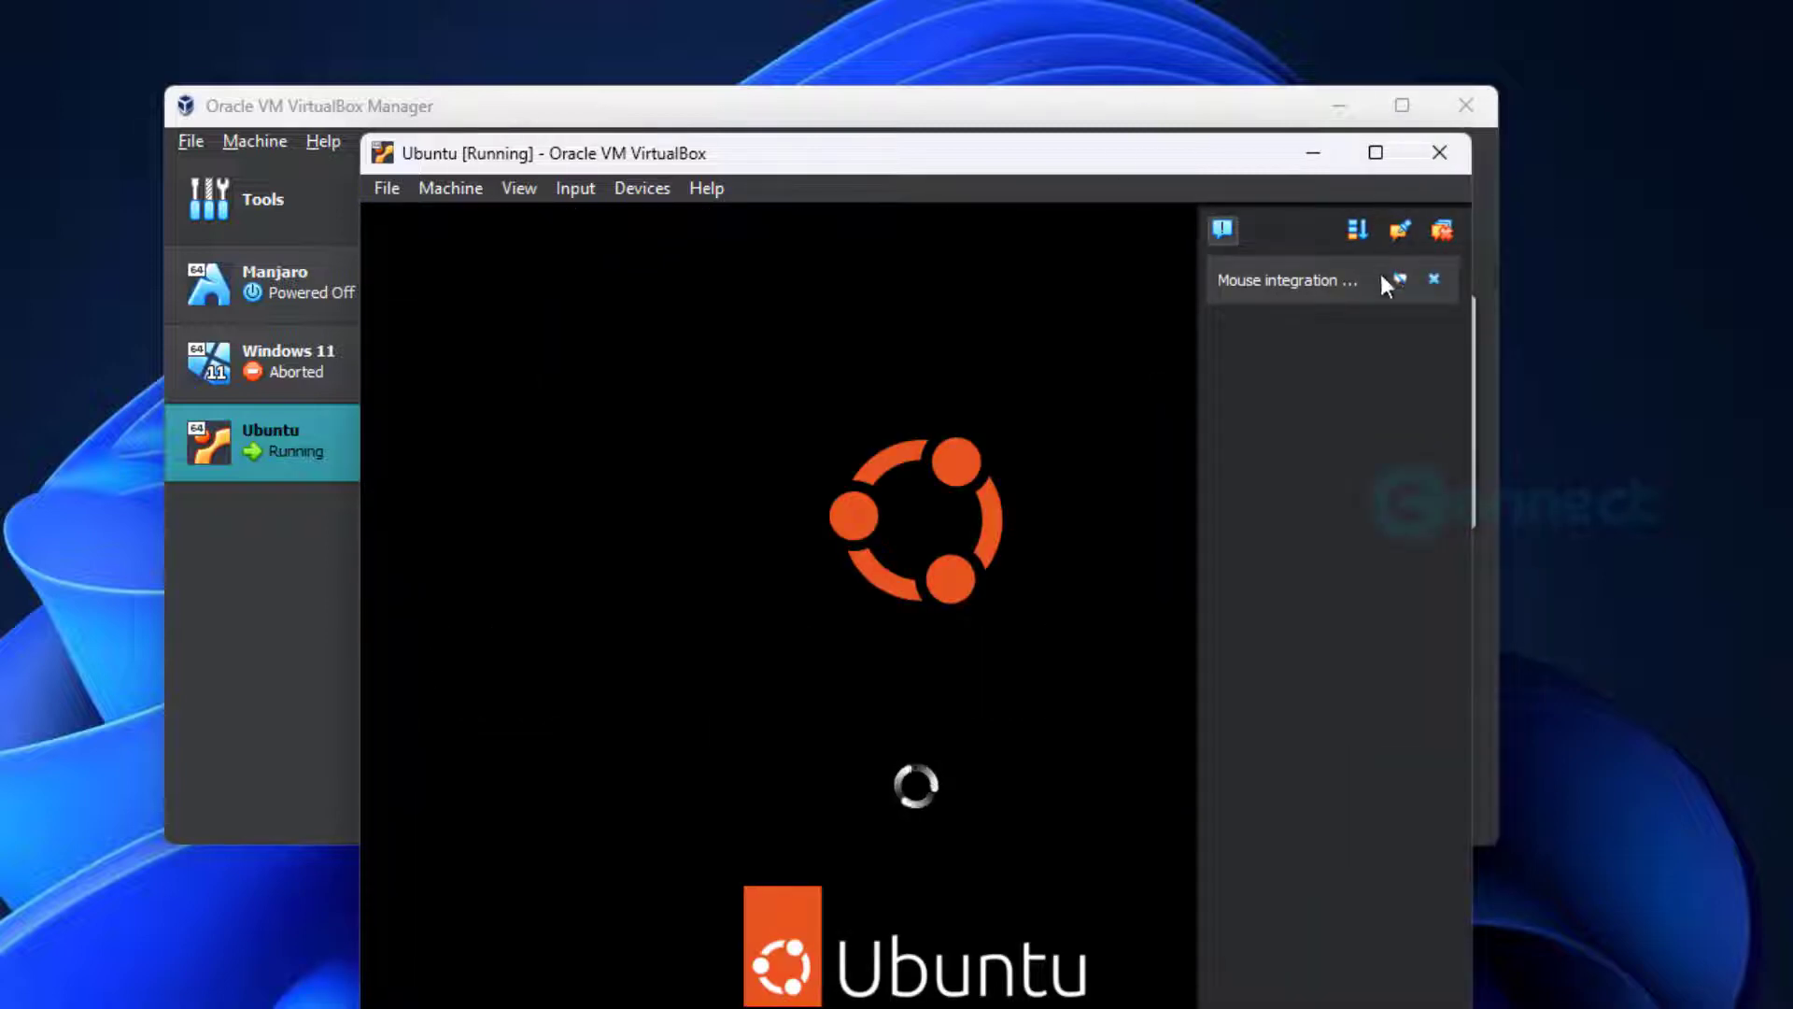
left_click(1434, 280)
left_click_drag(1158, 149, 1202, 53)
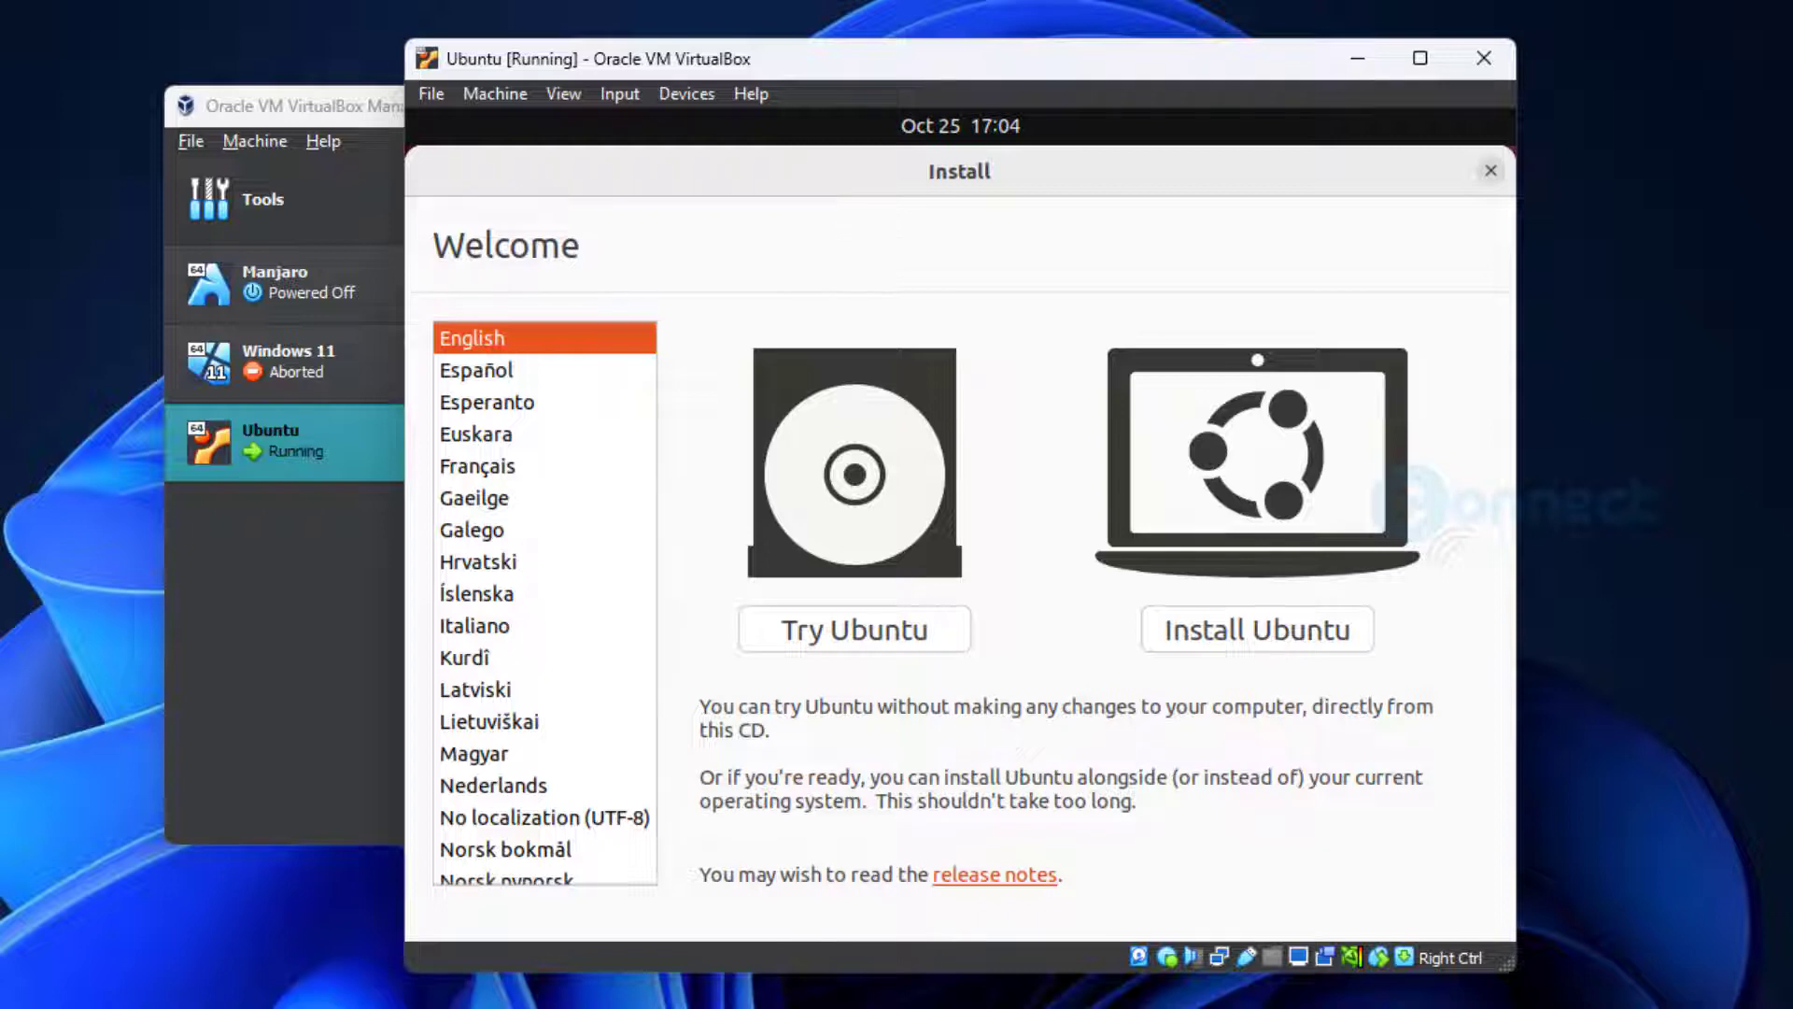
Begin installing Ubuntu with the English (US) keyboard layout and a normal installation, without downloading updates while installing.
left_click(1358, 637)
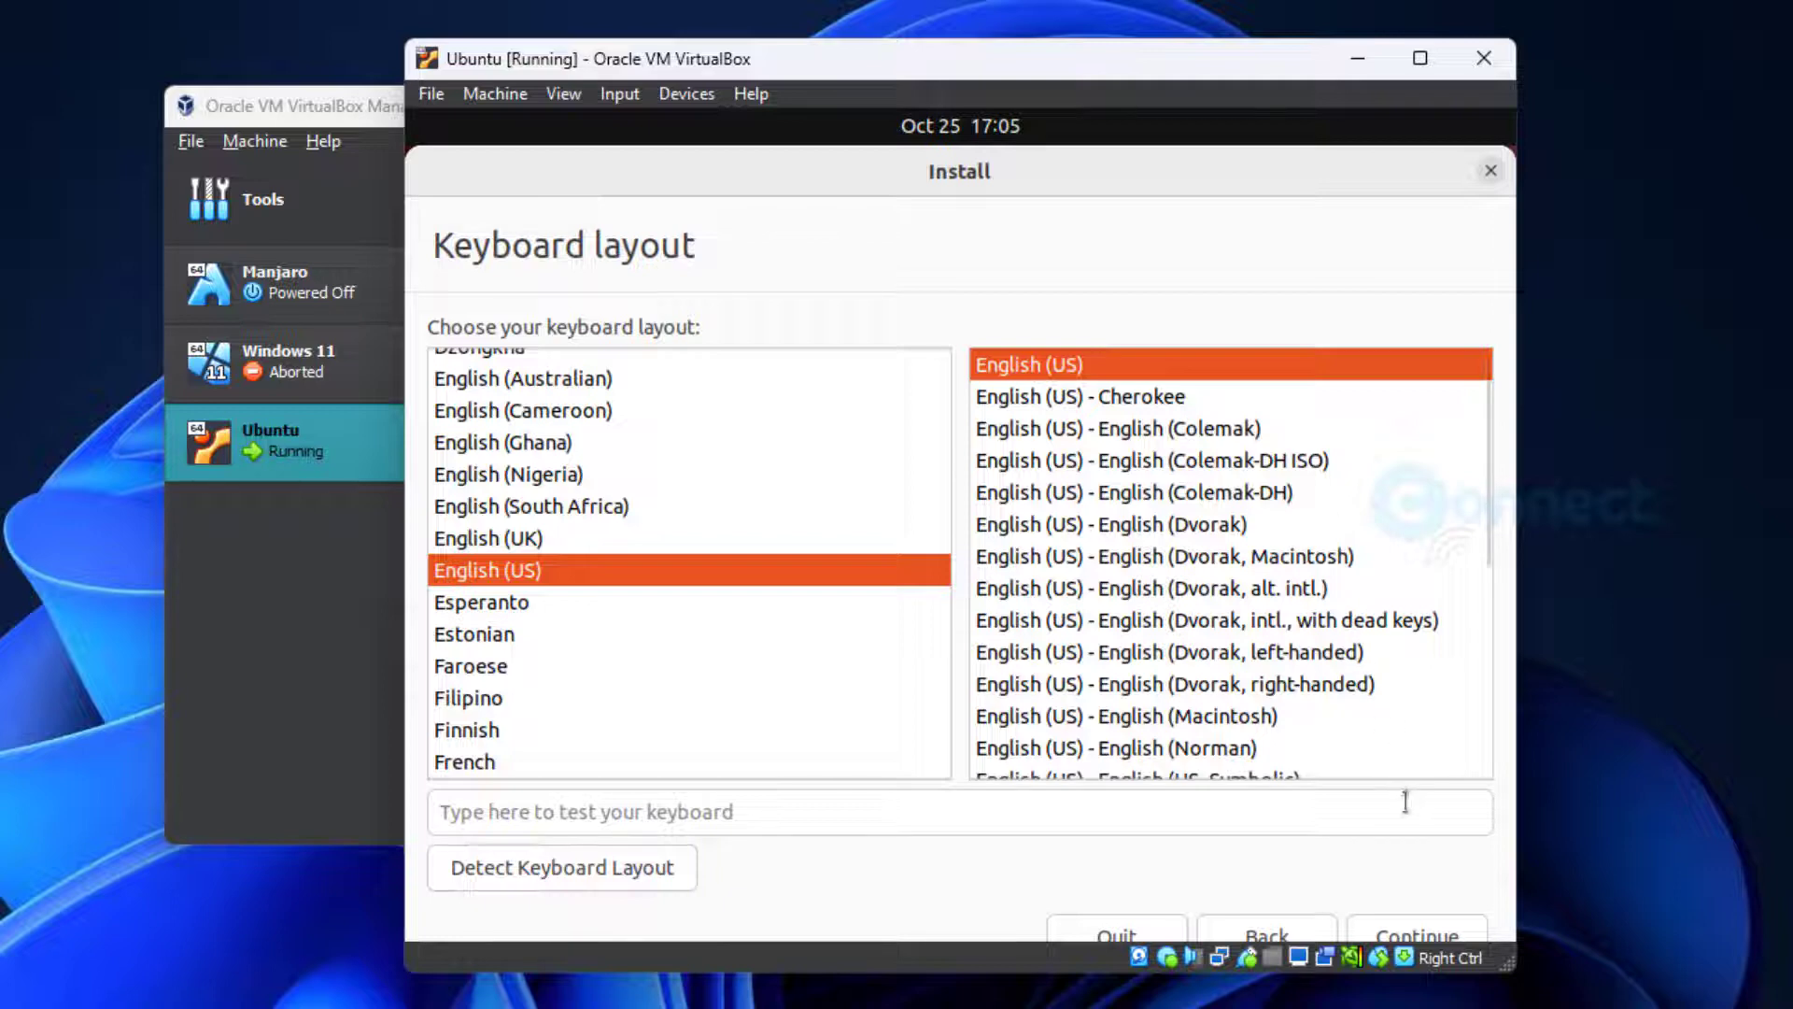
left_click(1435, 937)
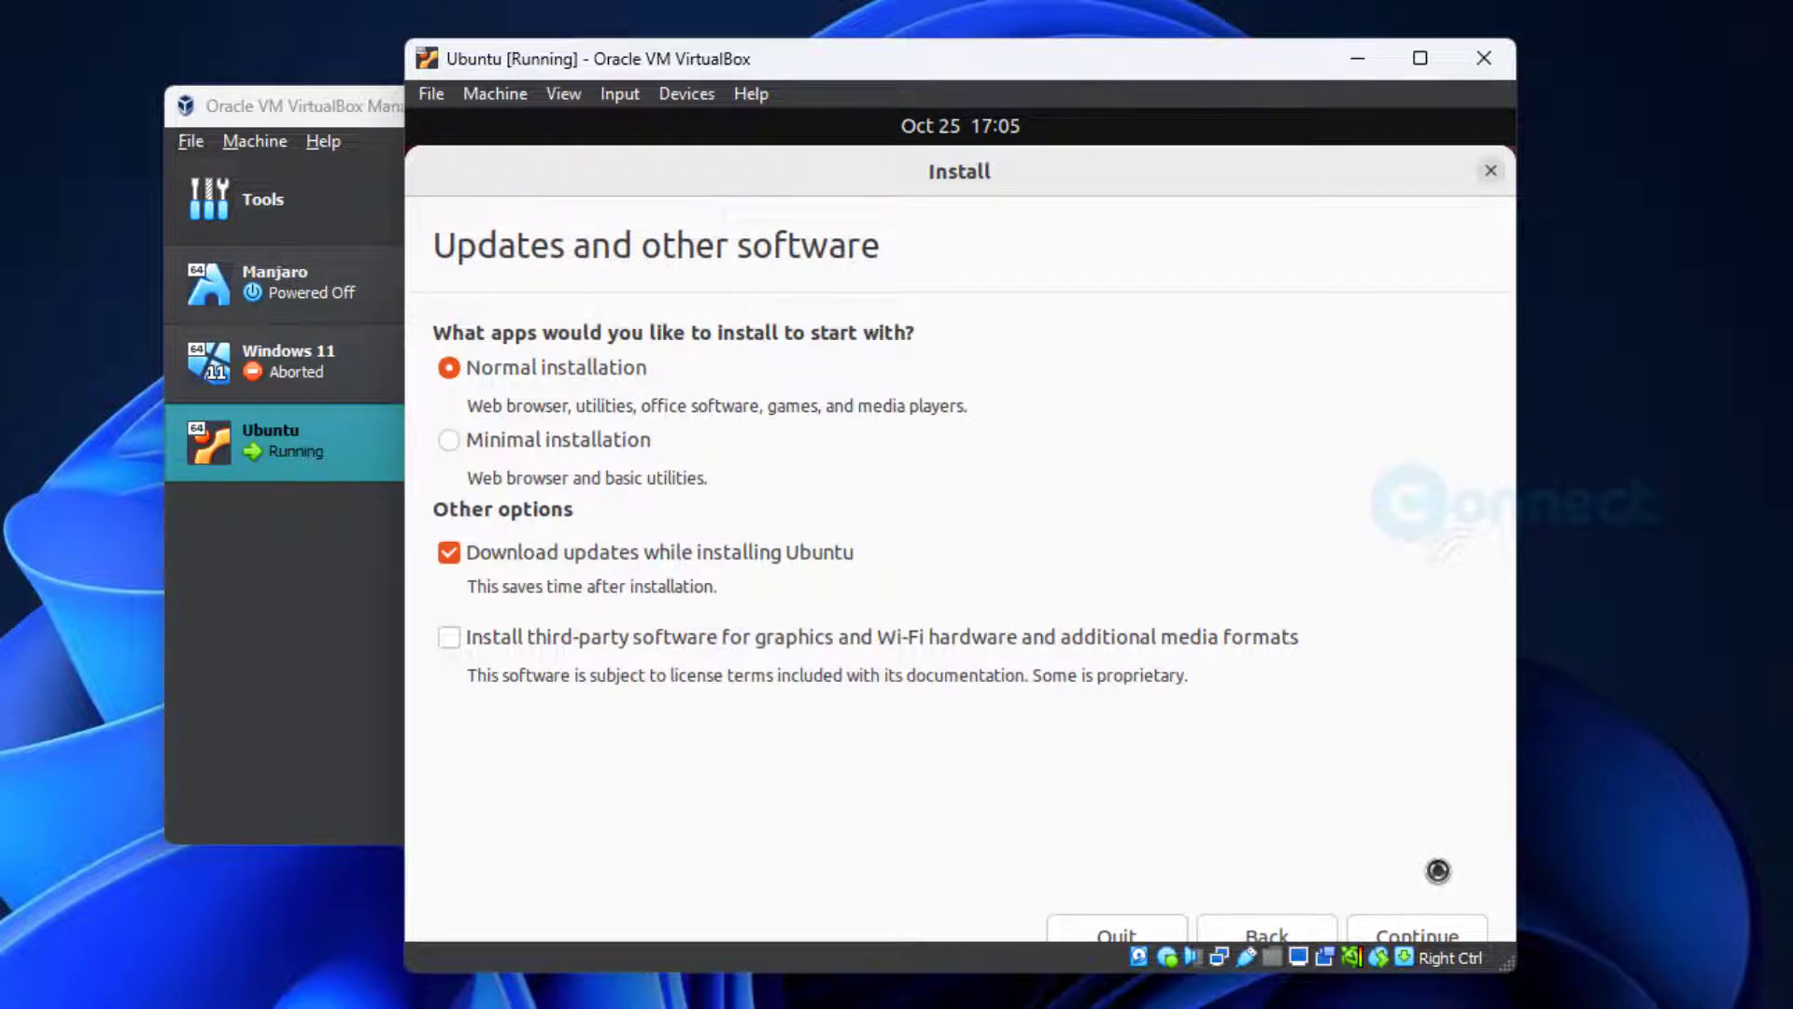
left_click(451, 553)
left_click(1463, 926)
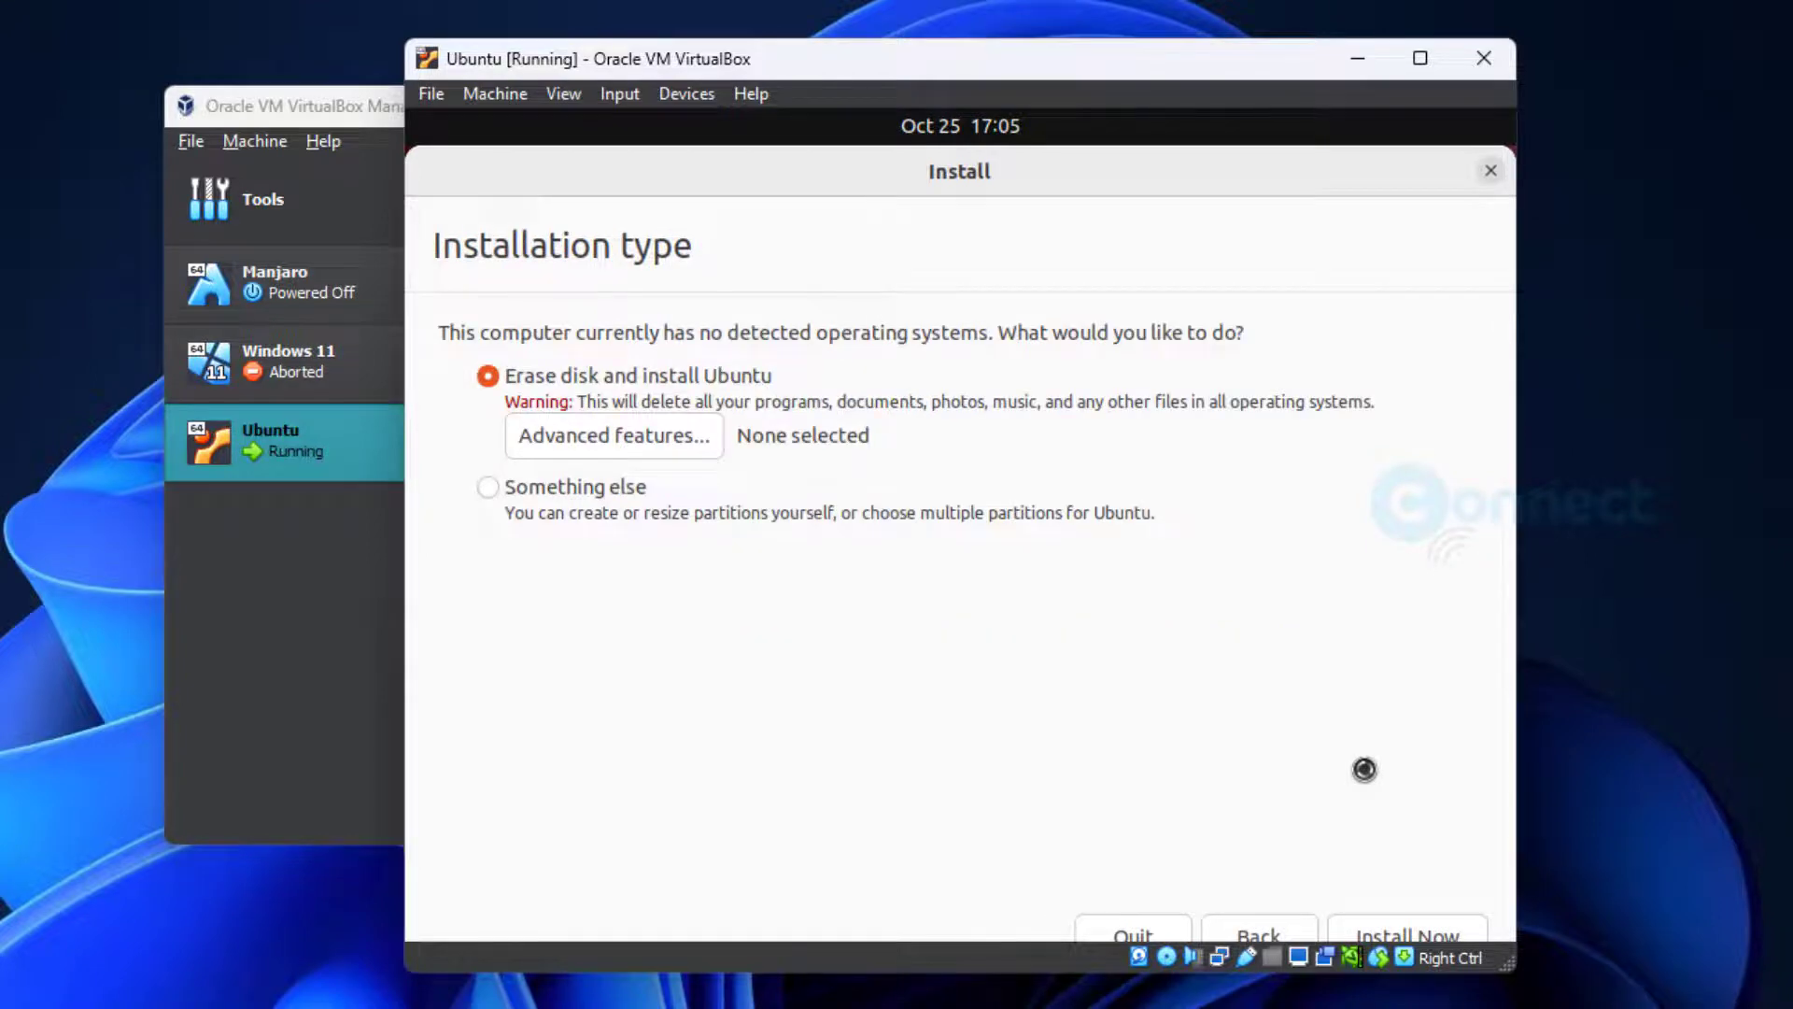
Choose to erase the virtual disk and install Ubuntu, and write the partition changes to the disk.
left_click(1412, 926)
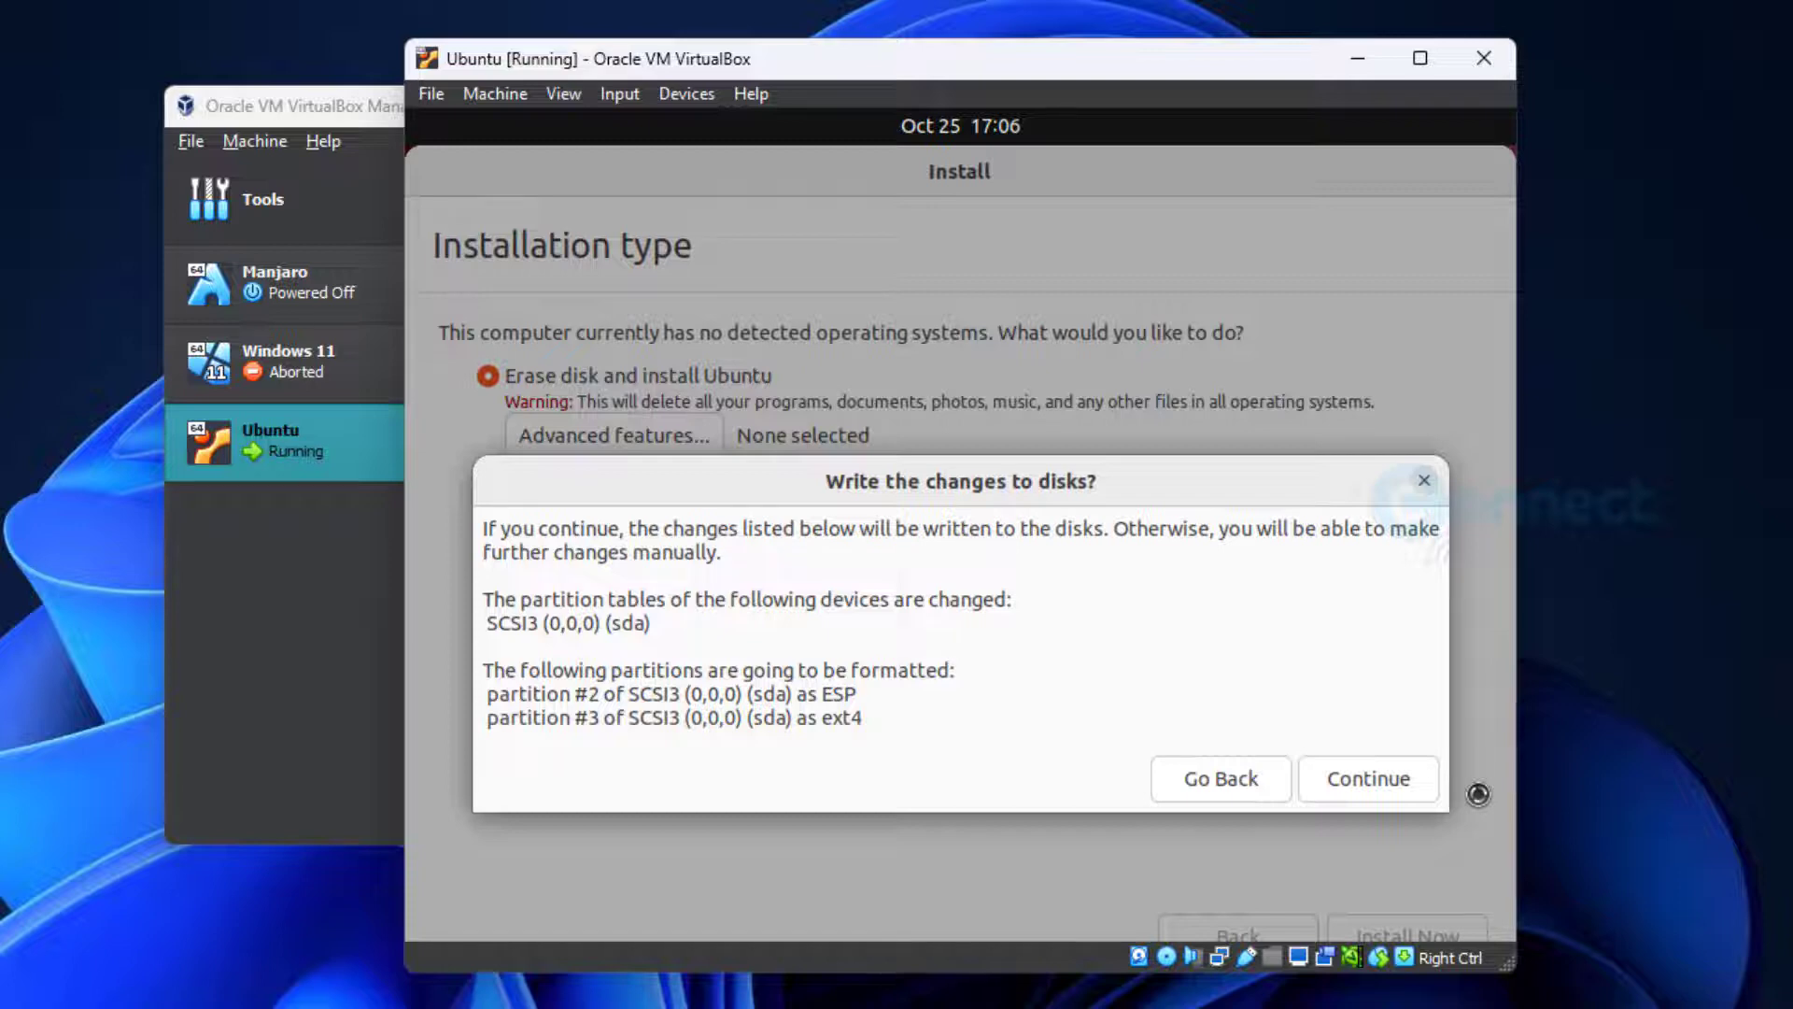
left_click(1335, 784)
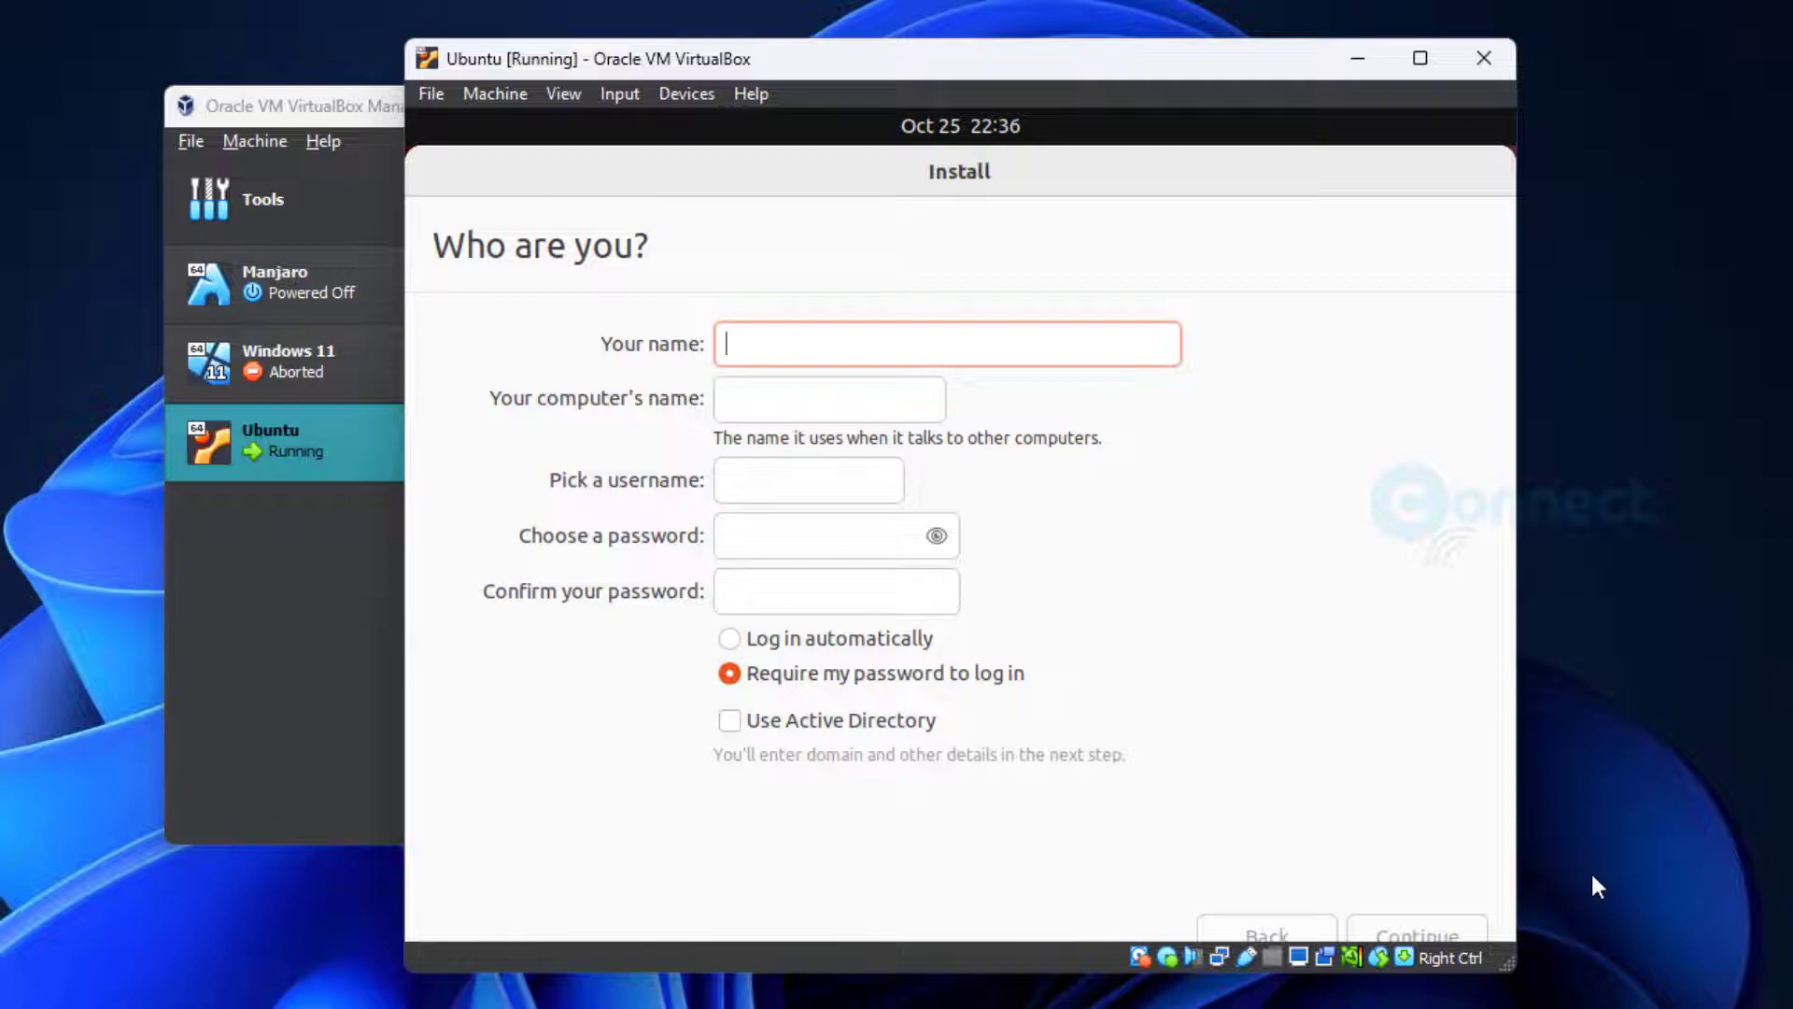
Fill in the user's name and set the computer's name to connectwww.
type("M")
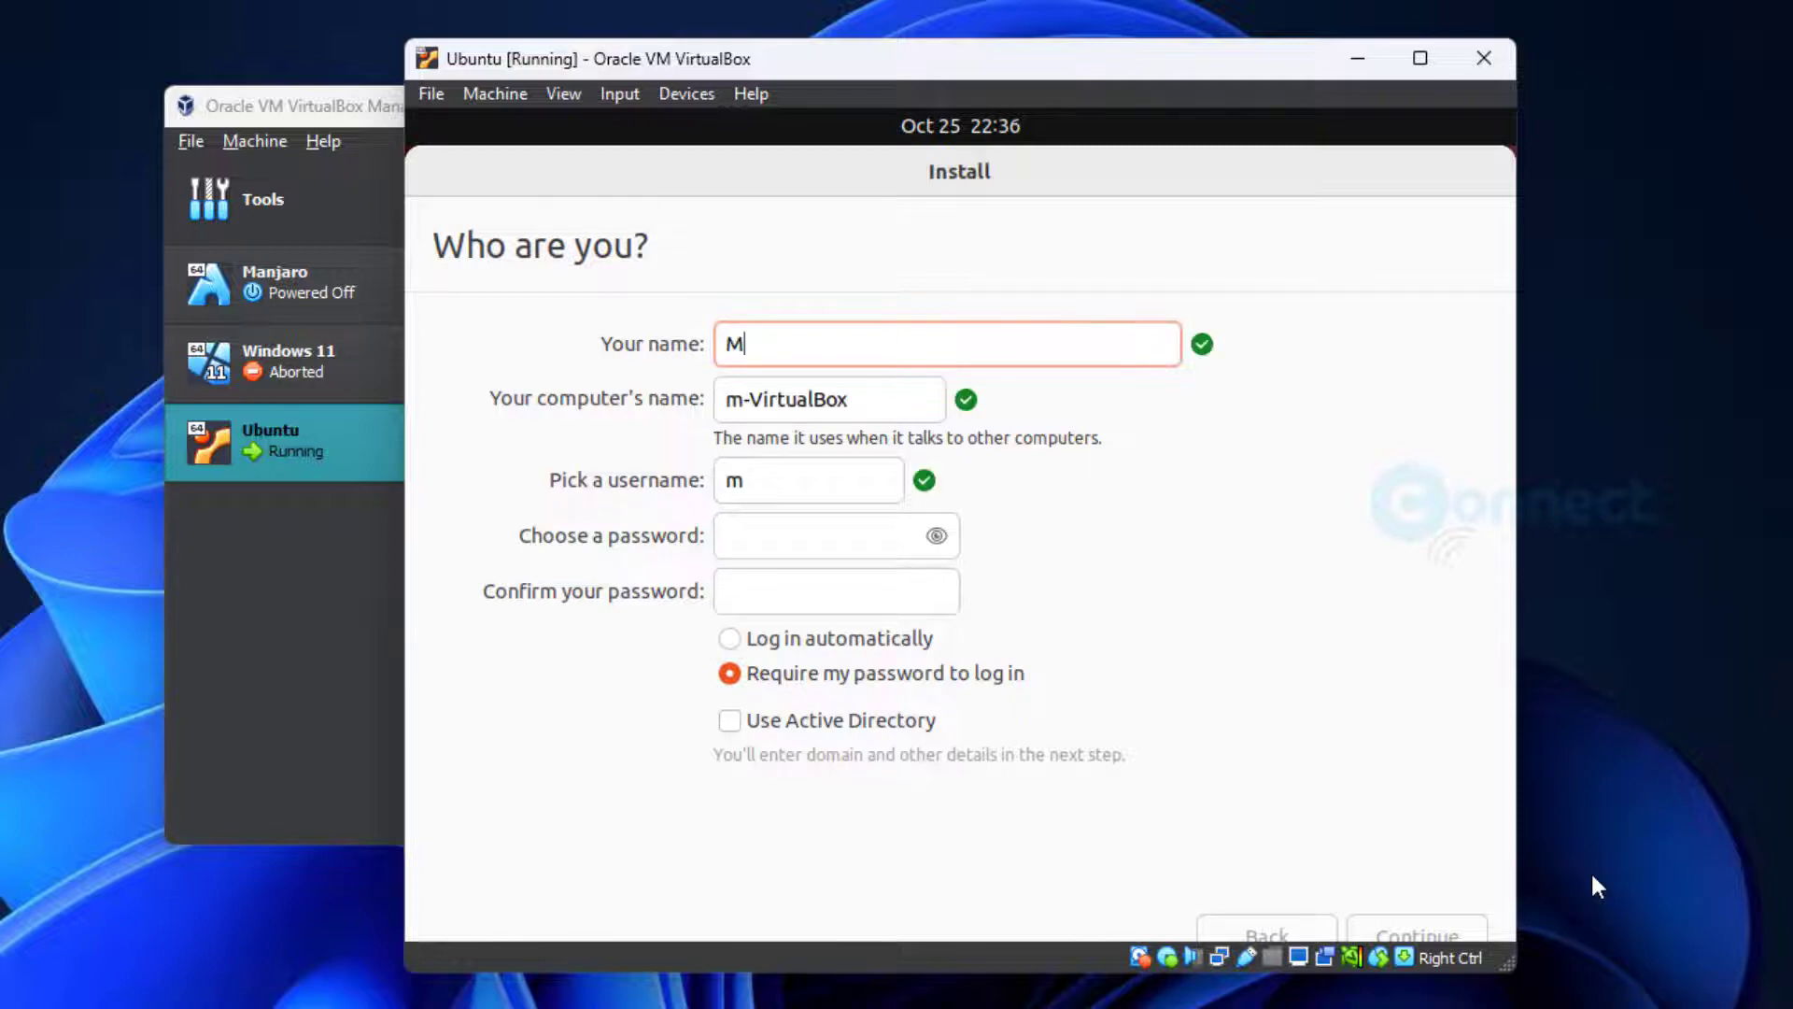
type("ani")
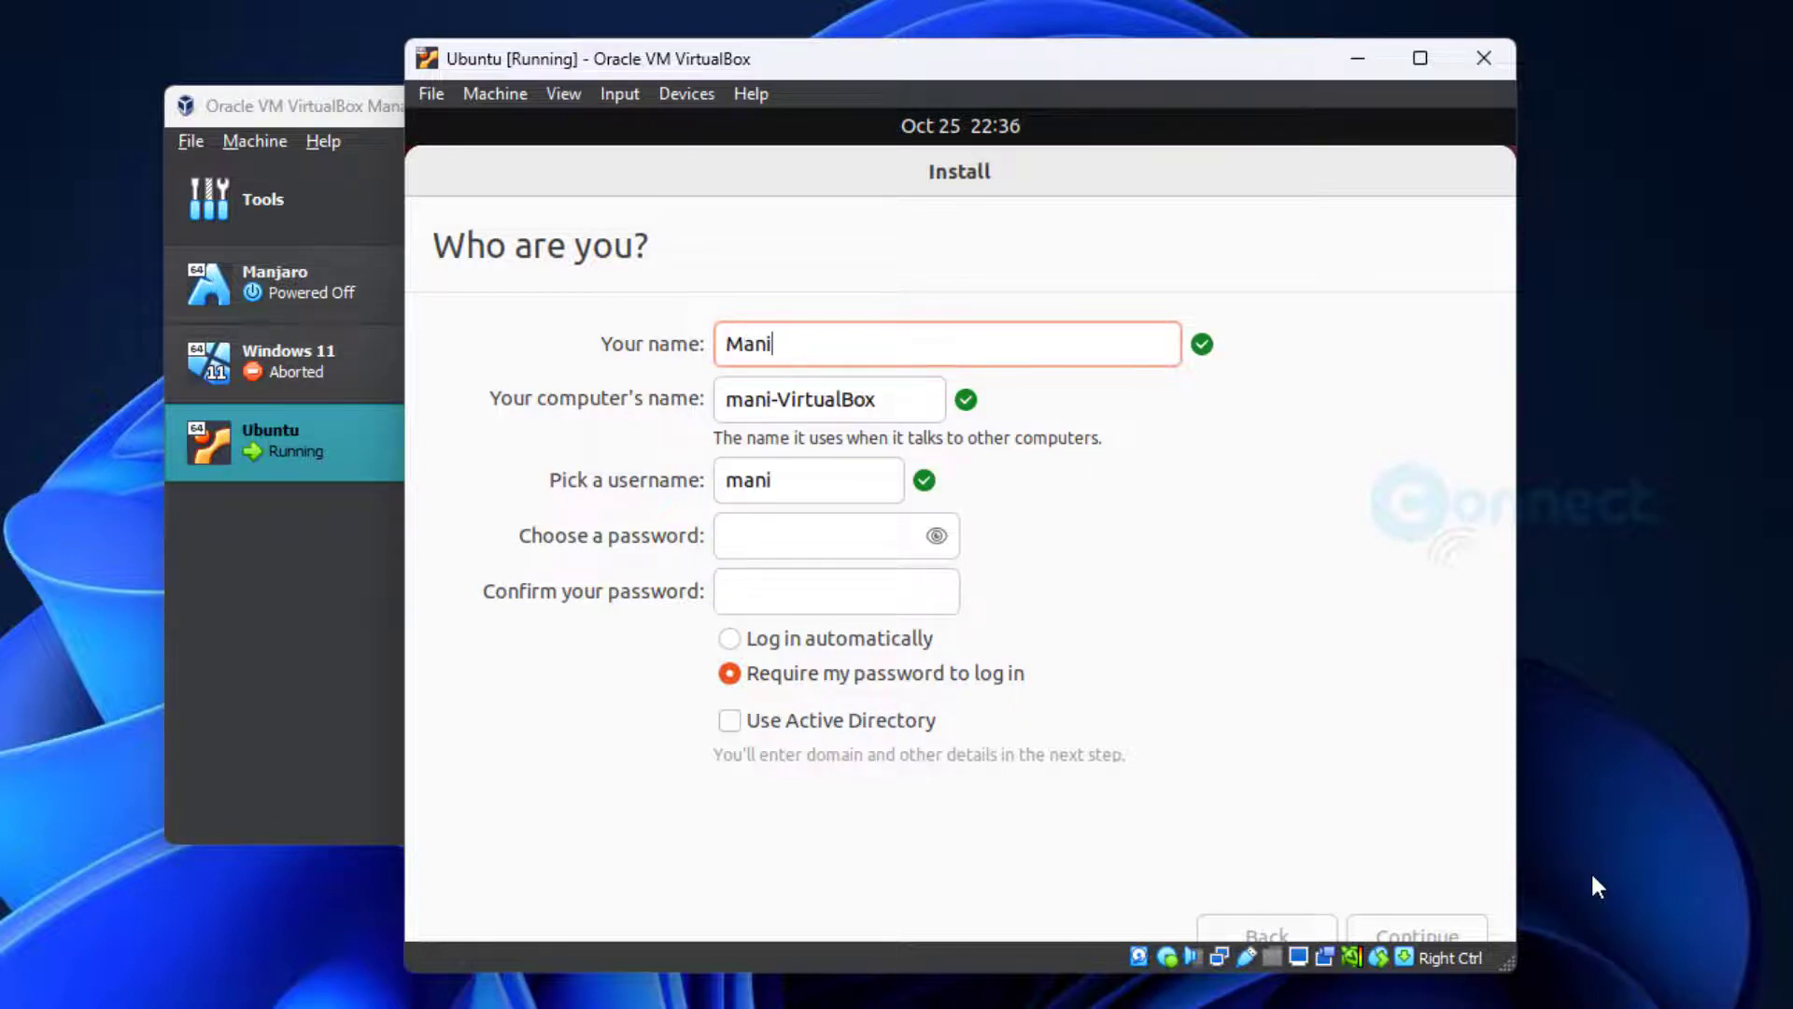
type("kandan")
key("Tab")
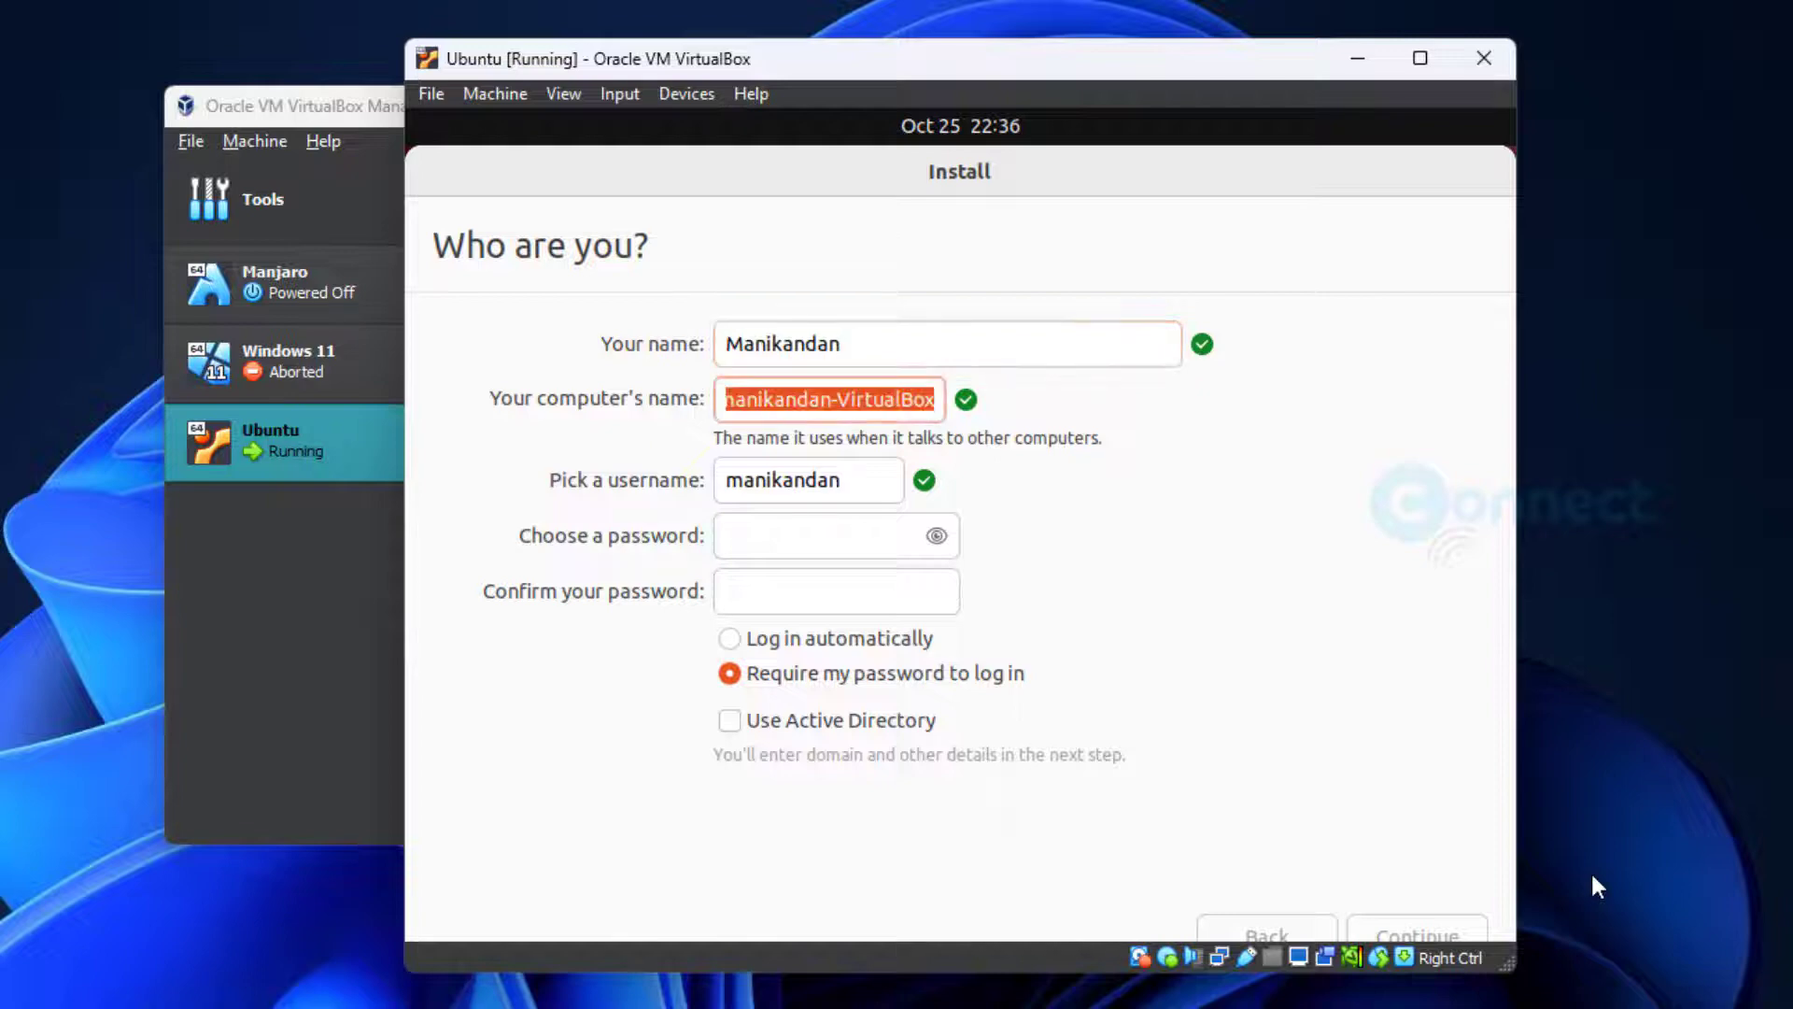
type("cp")
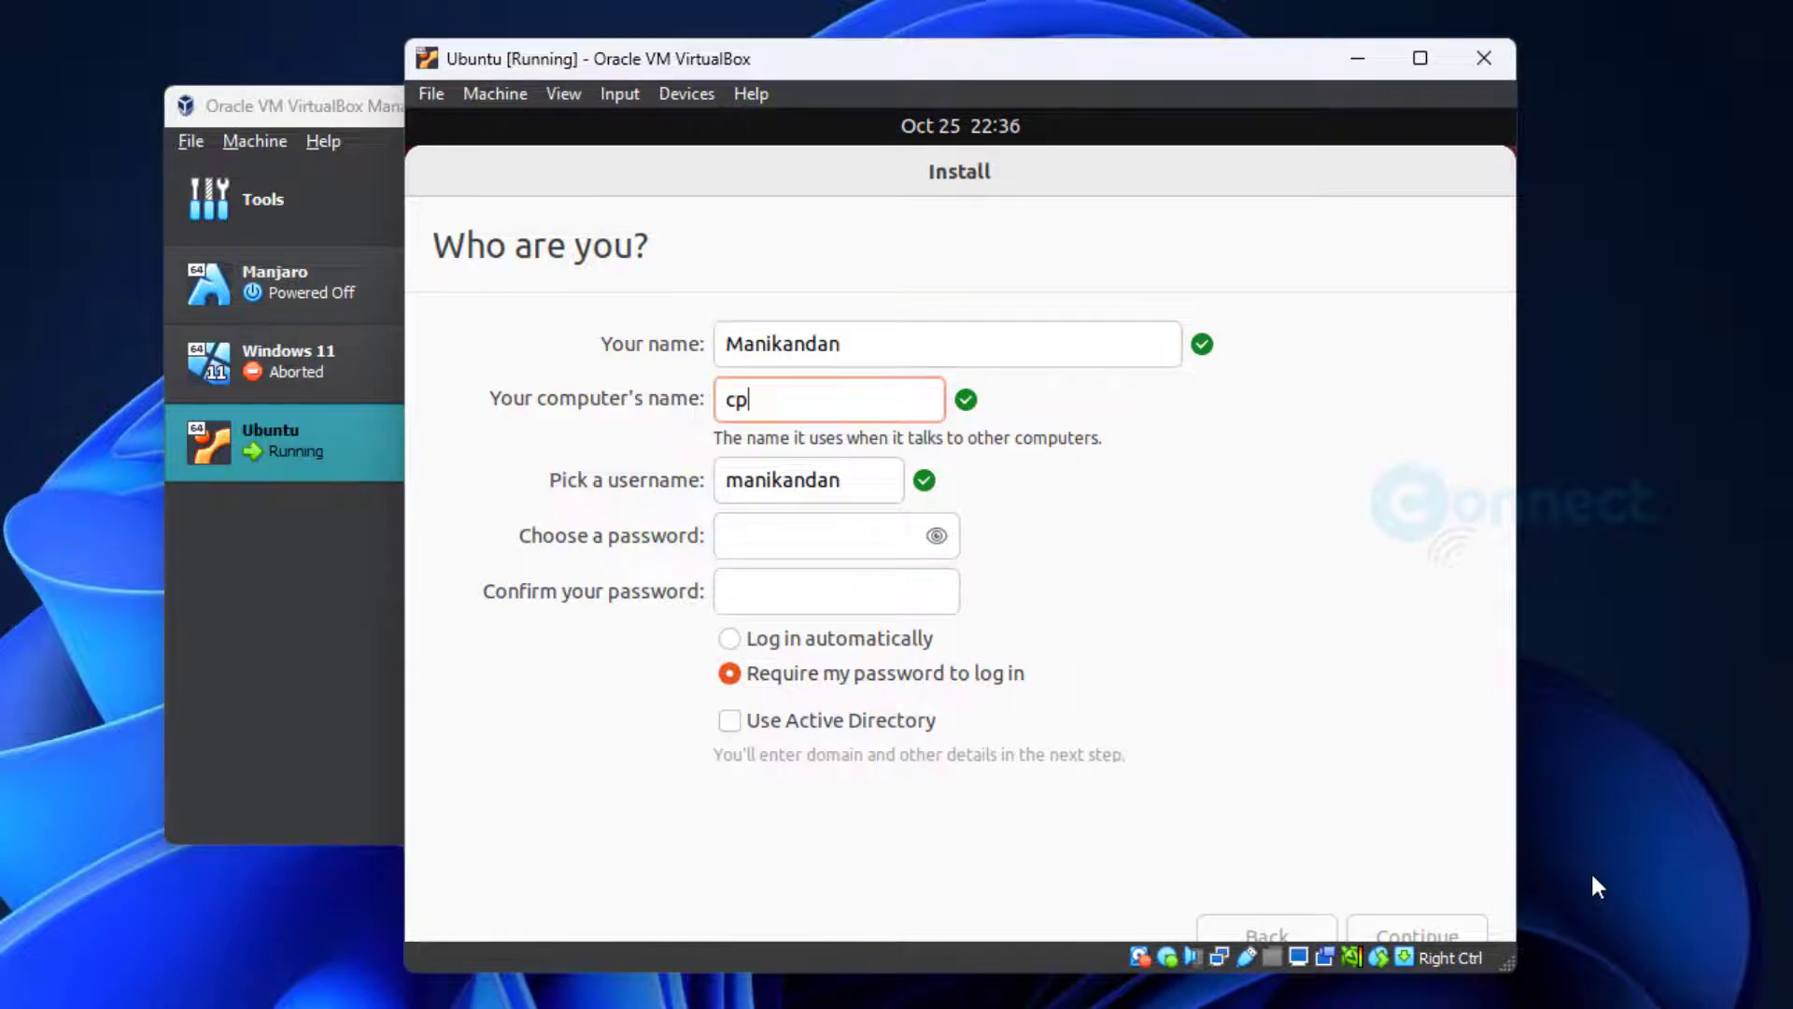
key("BackSpace")
type("onnectwww")
Enter and confirm the account password, choose to log in automatically, and continue the installation.
left_click(805, 536)
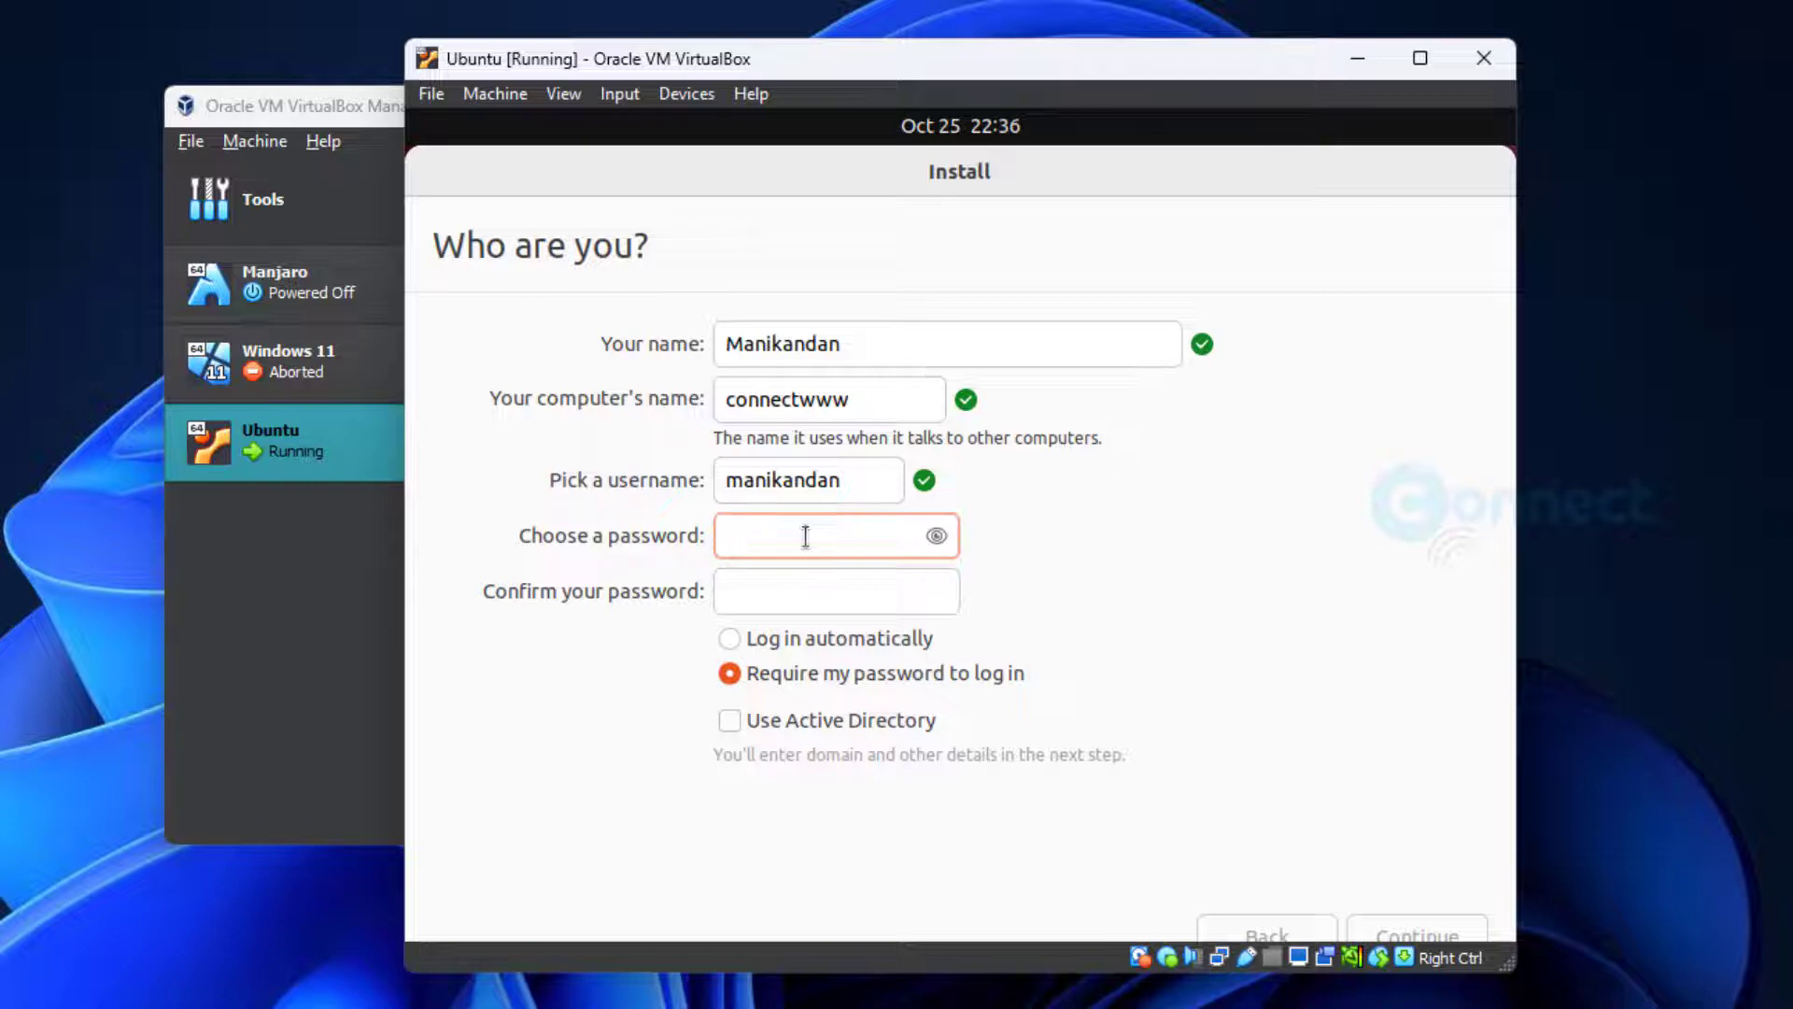
type("***")
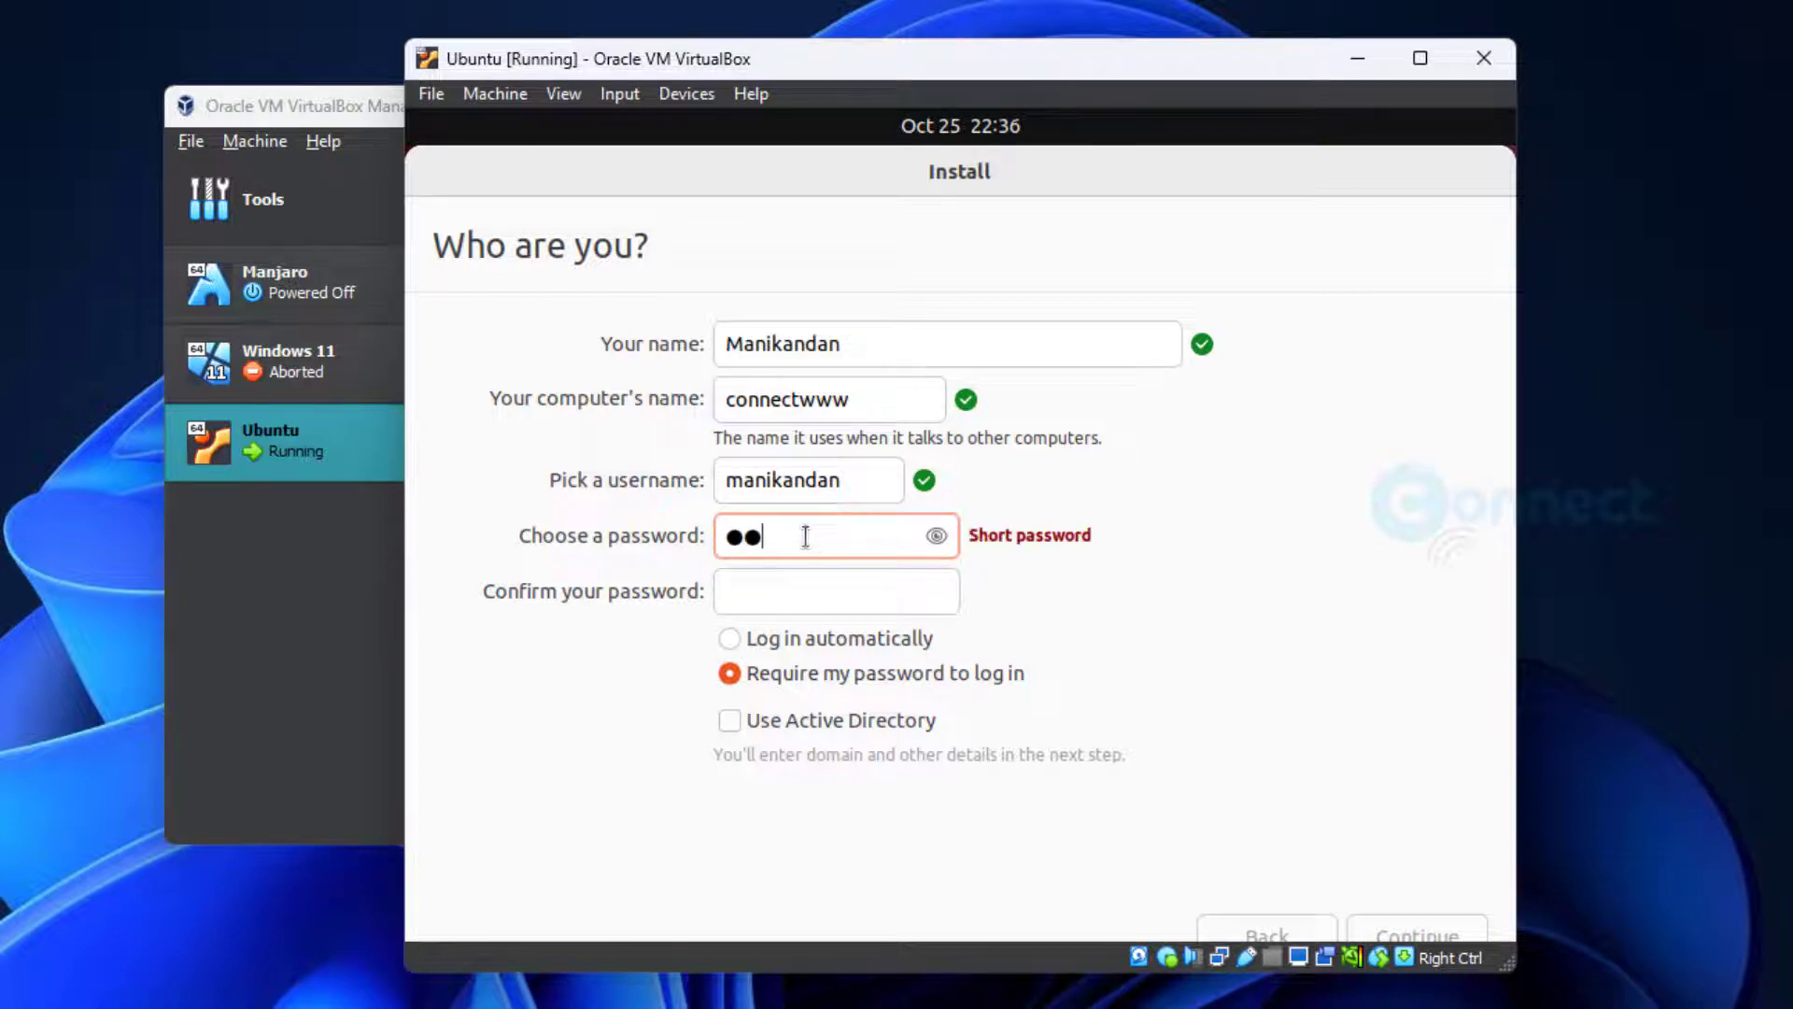
type("*****")
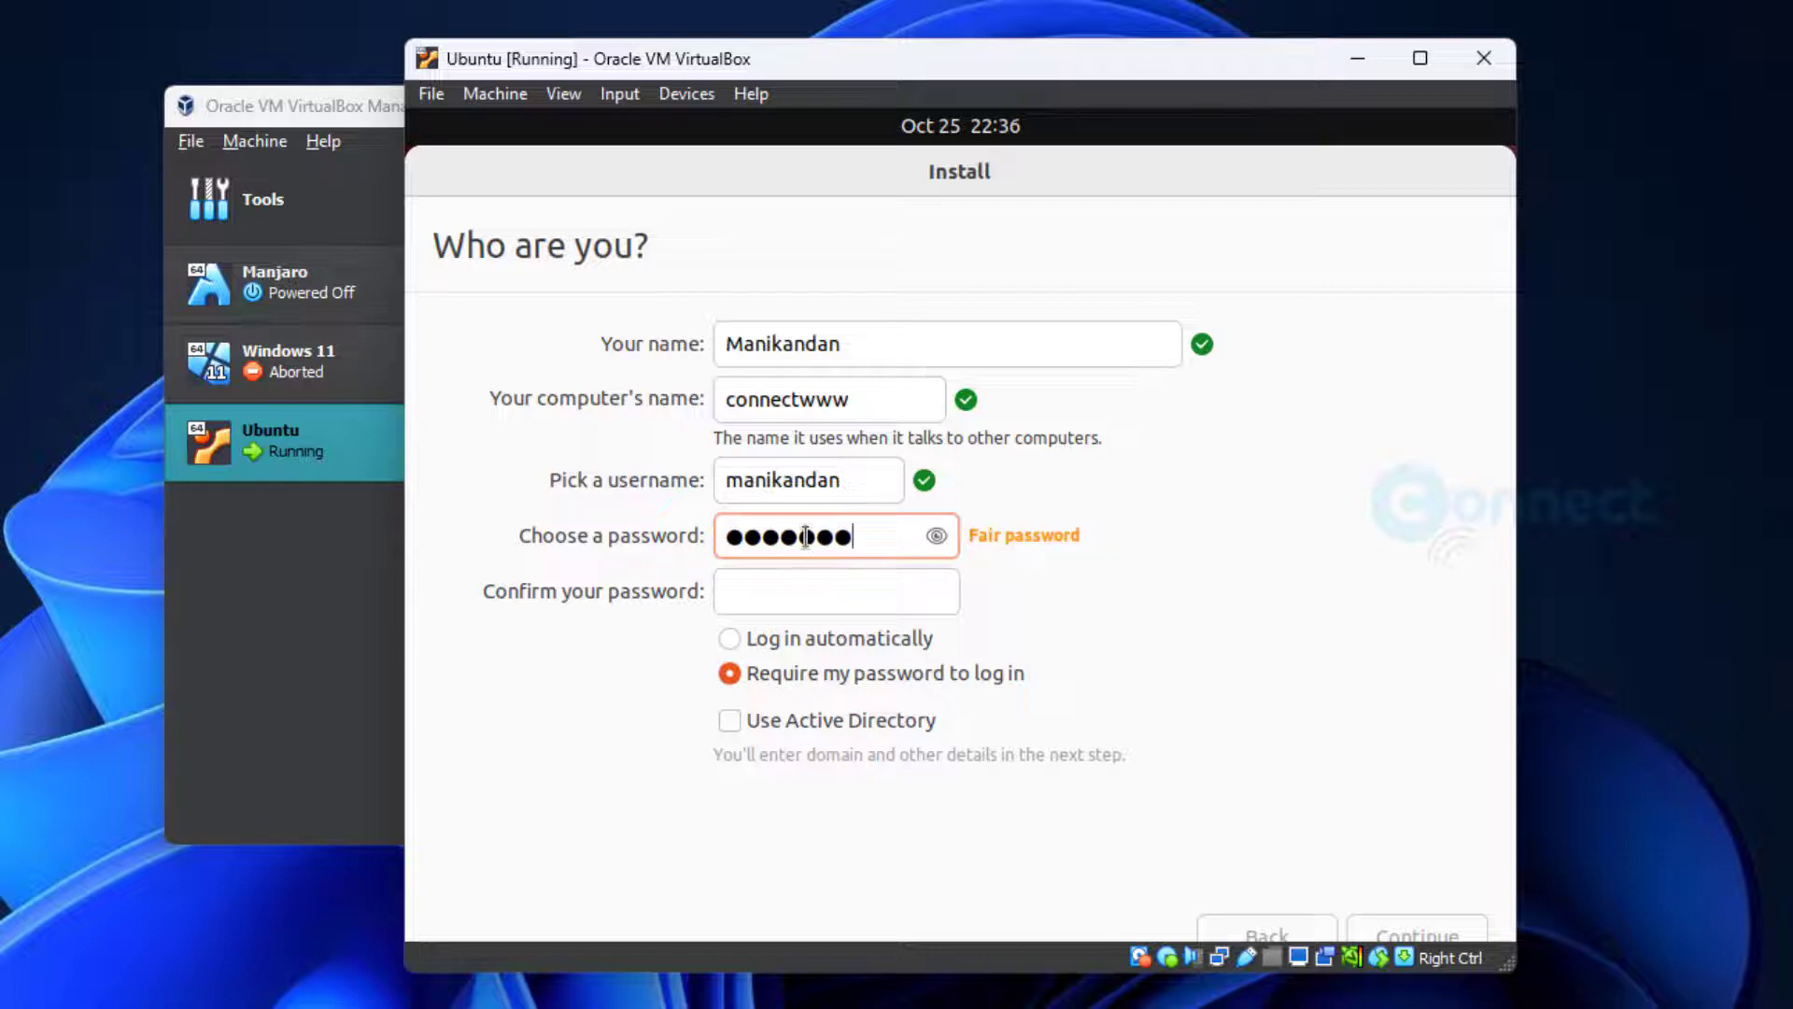
key("Tab")
type("****")
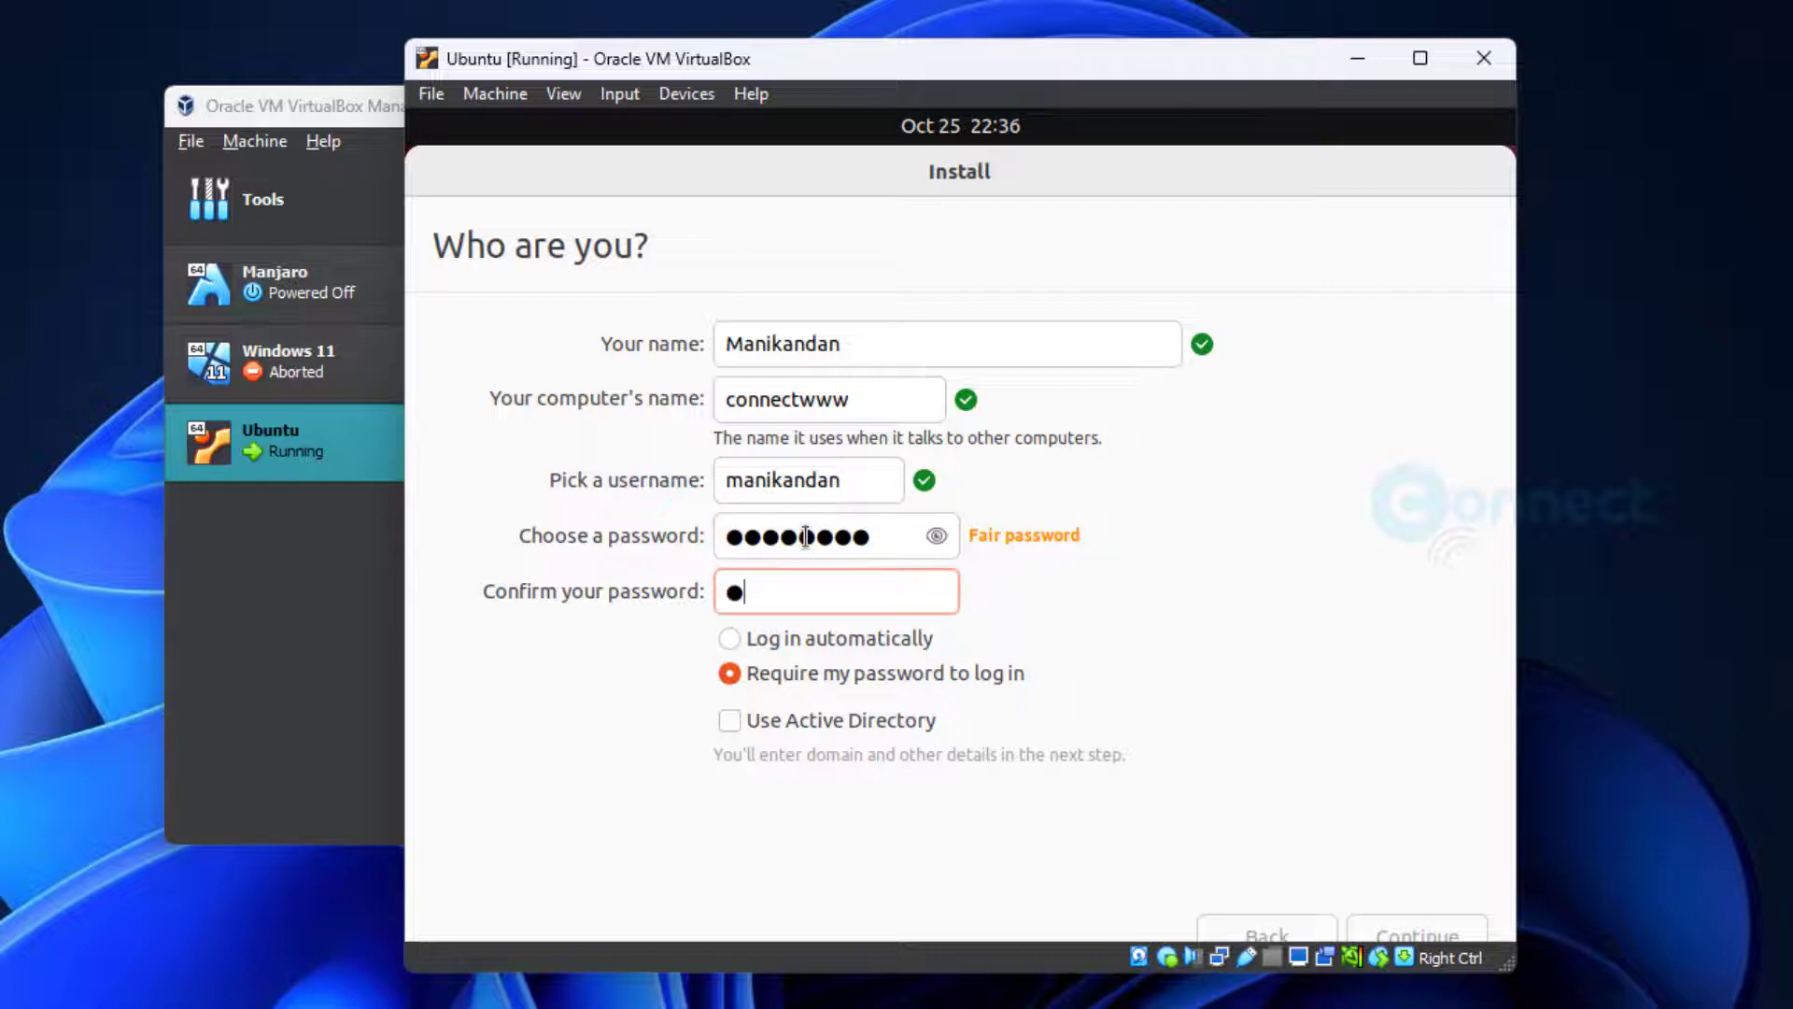
type("****")
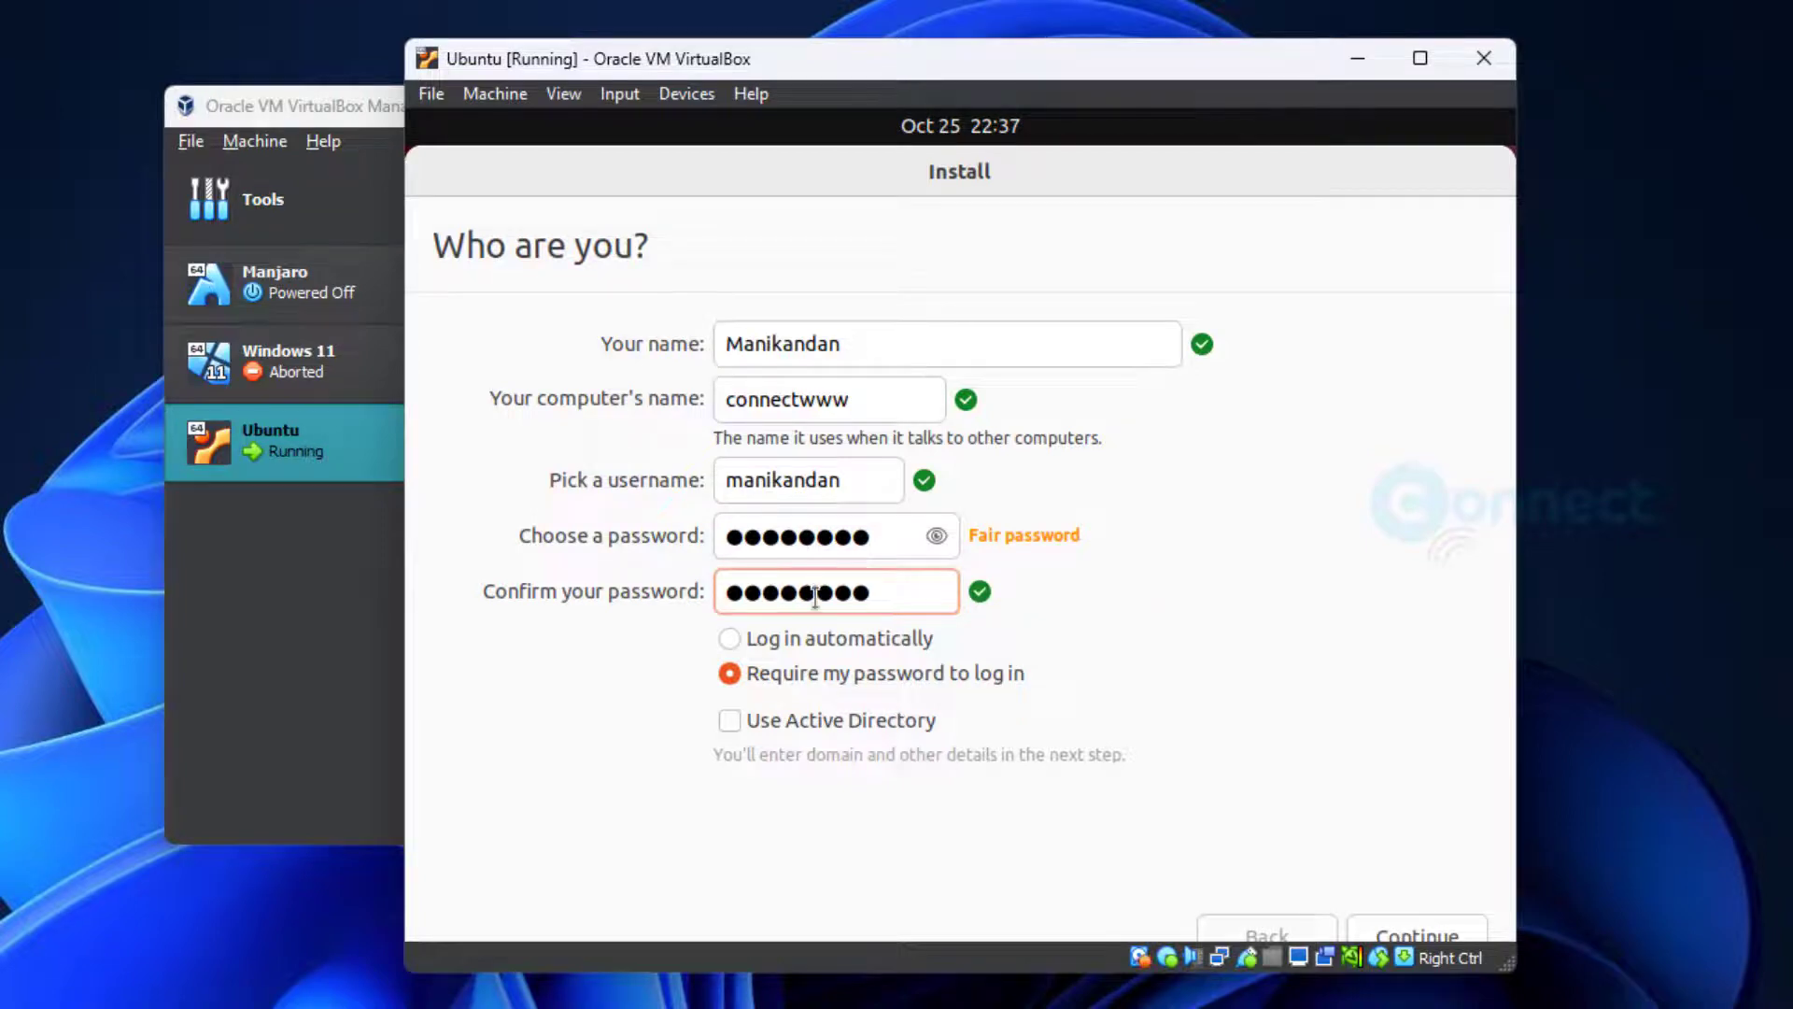
left_click(733, 638)
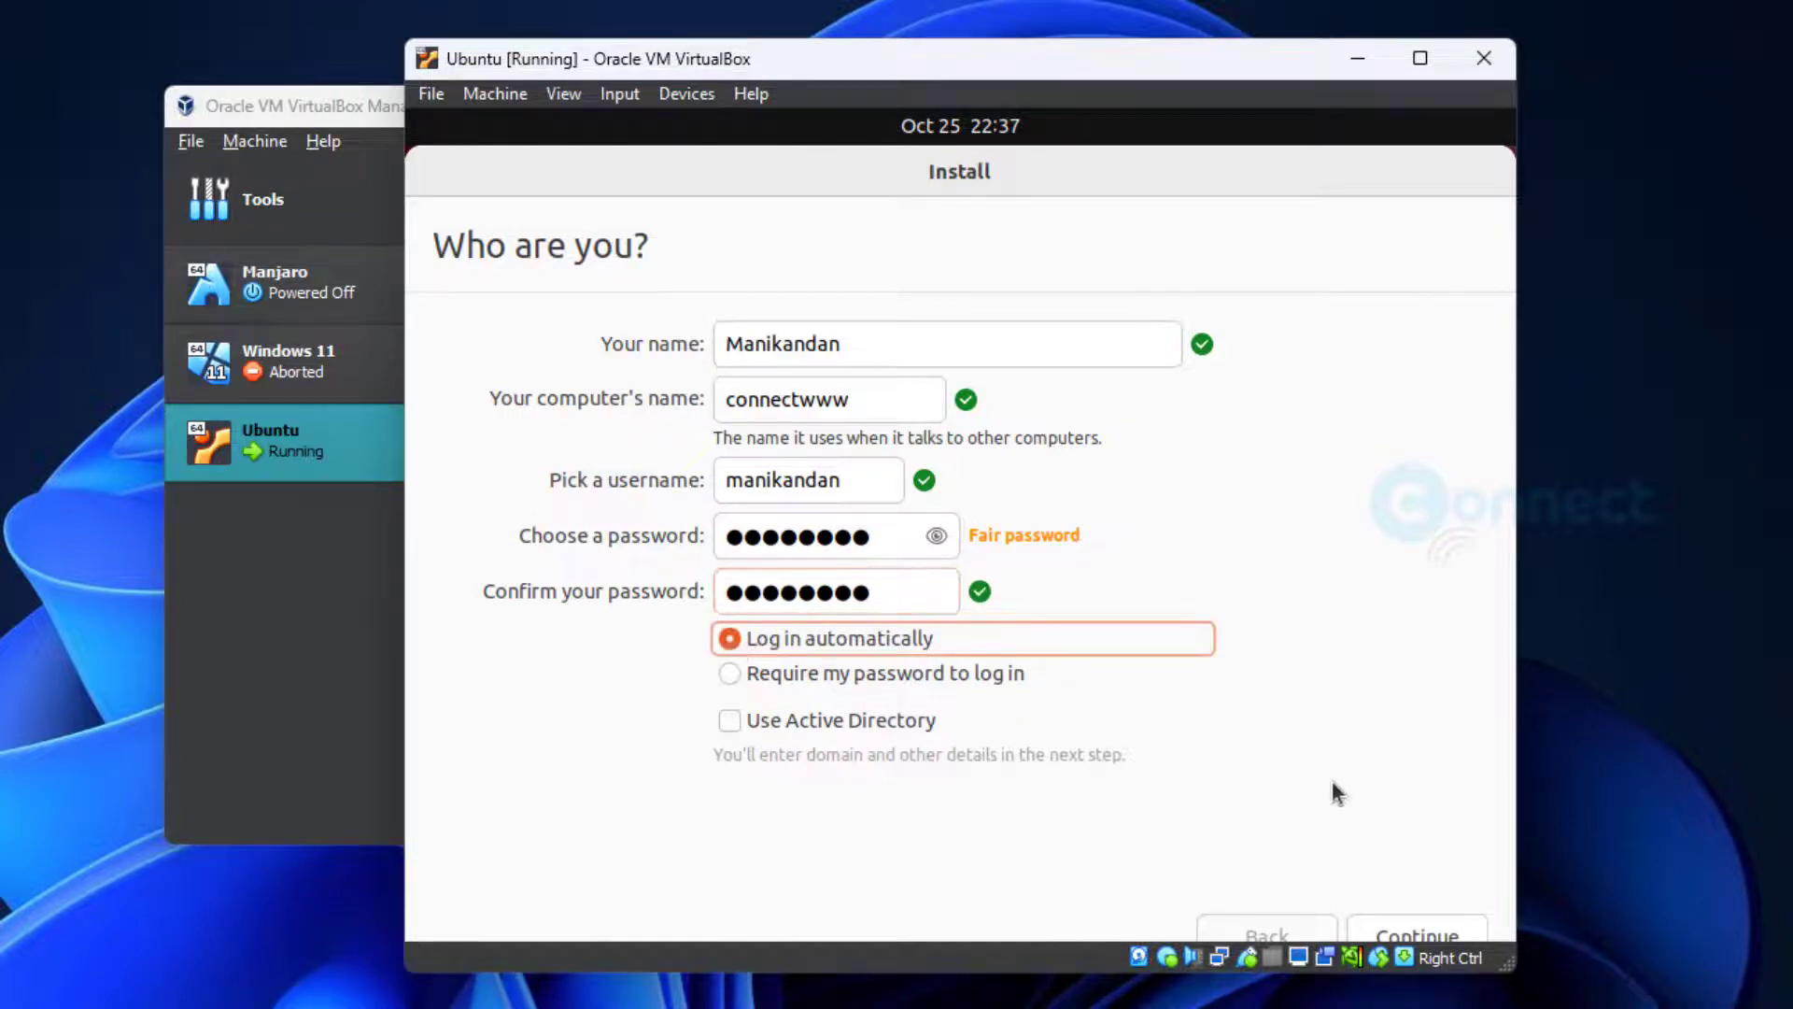
left_click(1418, 929)
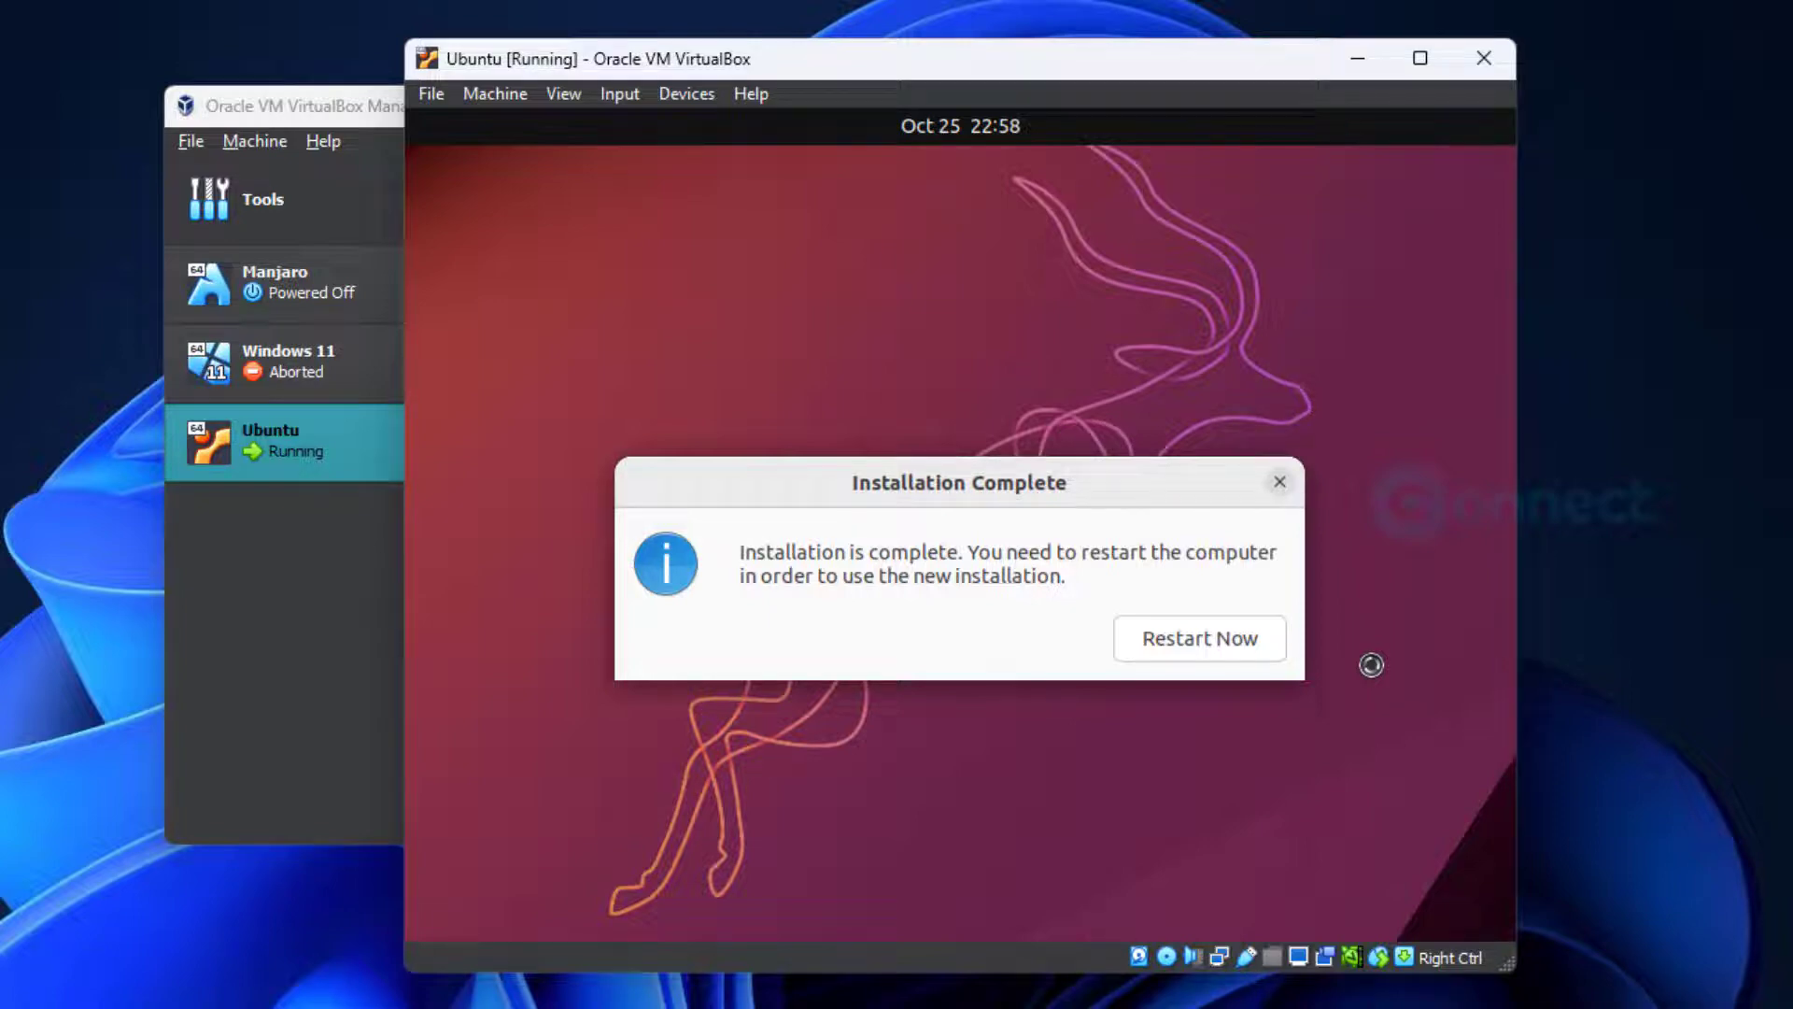
Restart into the new installation and finish the initial setup, skipping online accounts, declining to send system info and leaving Location Services off.
left_click(1273, 642)
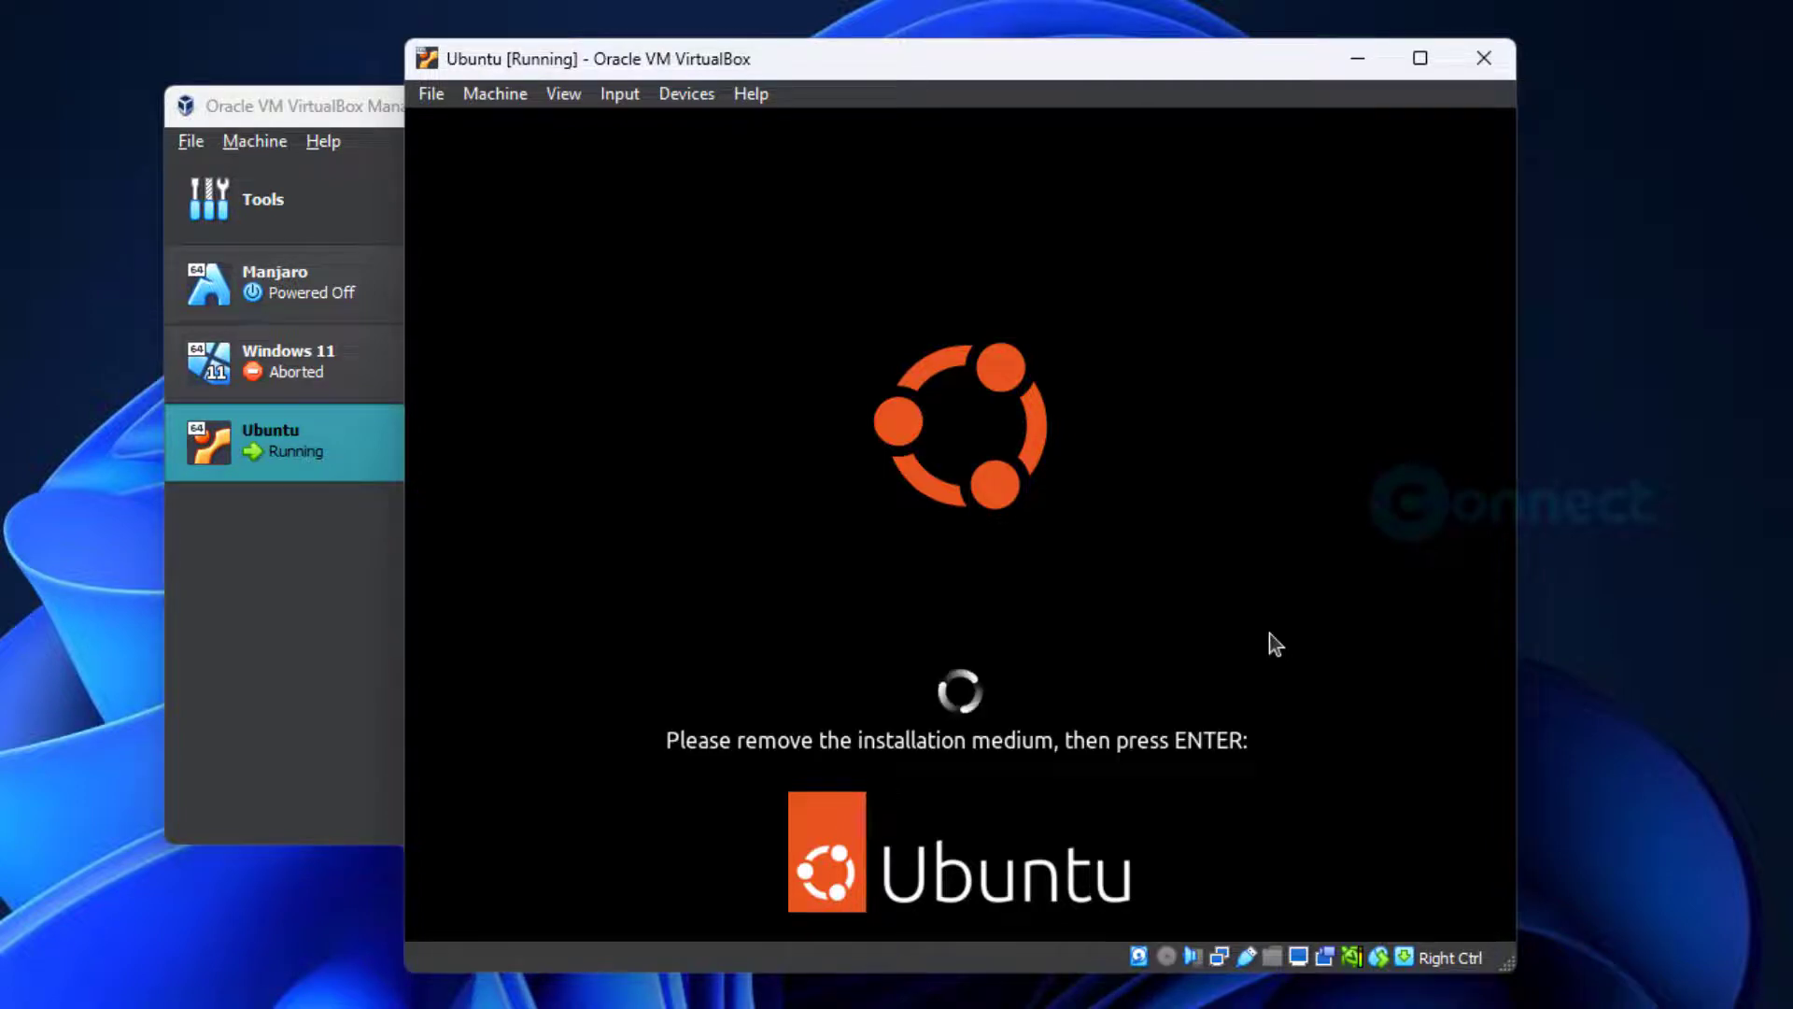
key("Return")
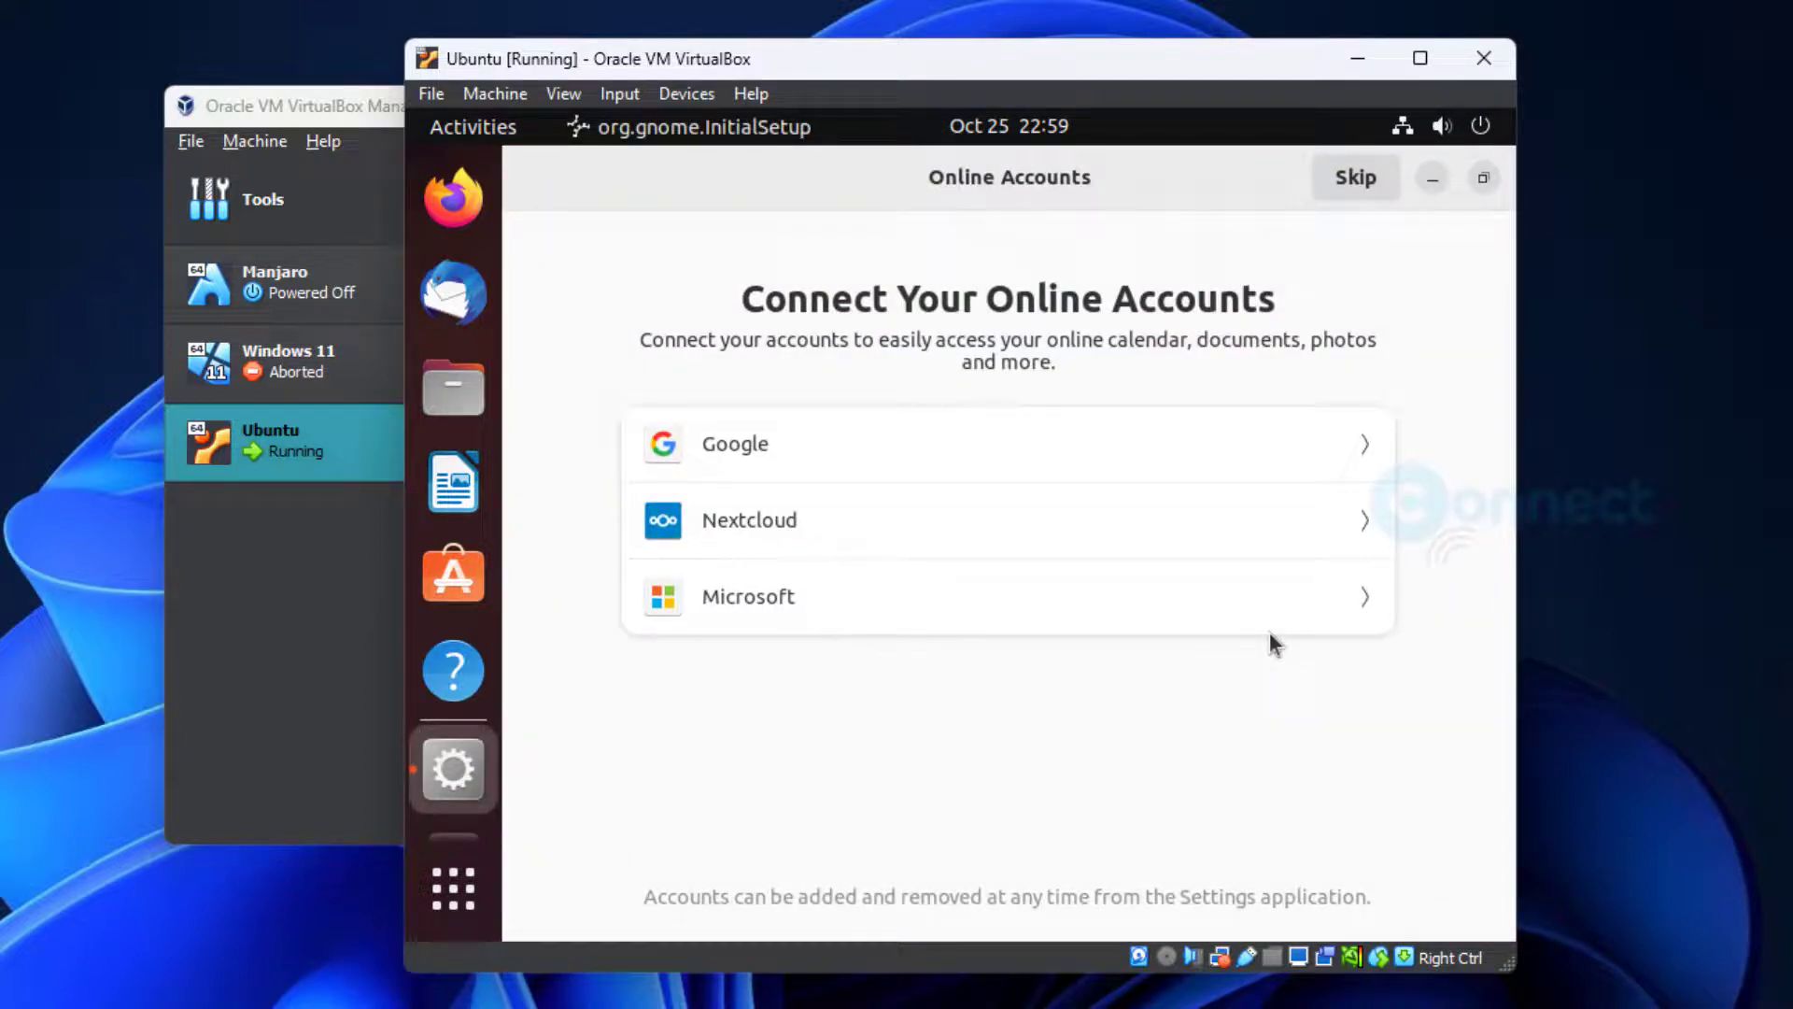
left_click(1352, 172)
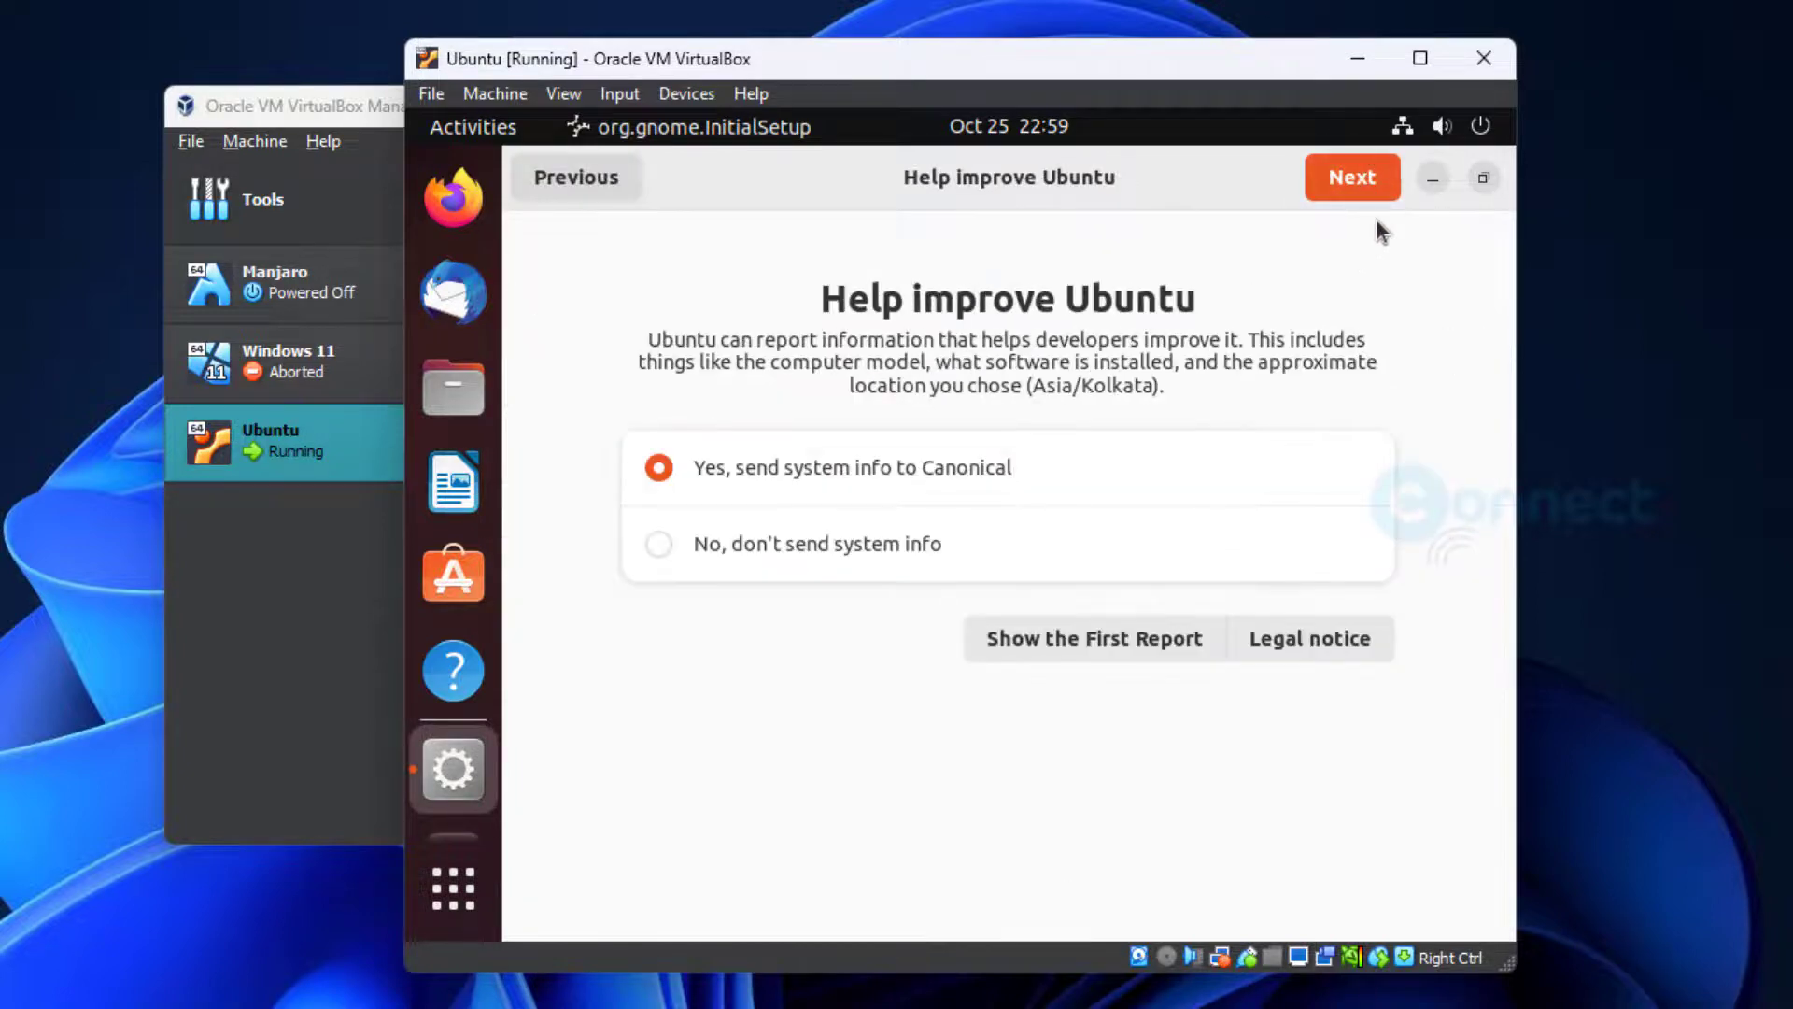
left_click(660, 546)
left_click(1347, 174)
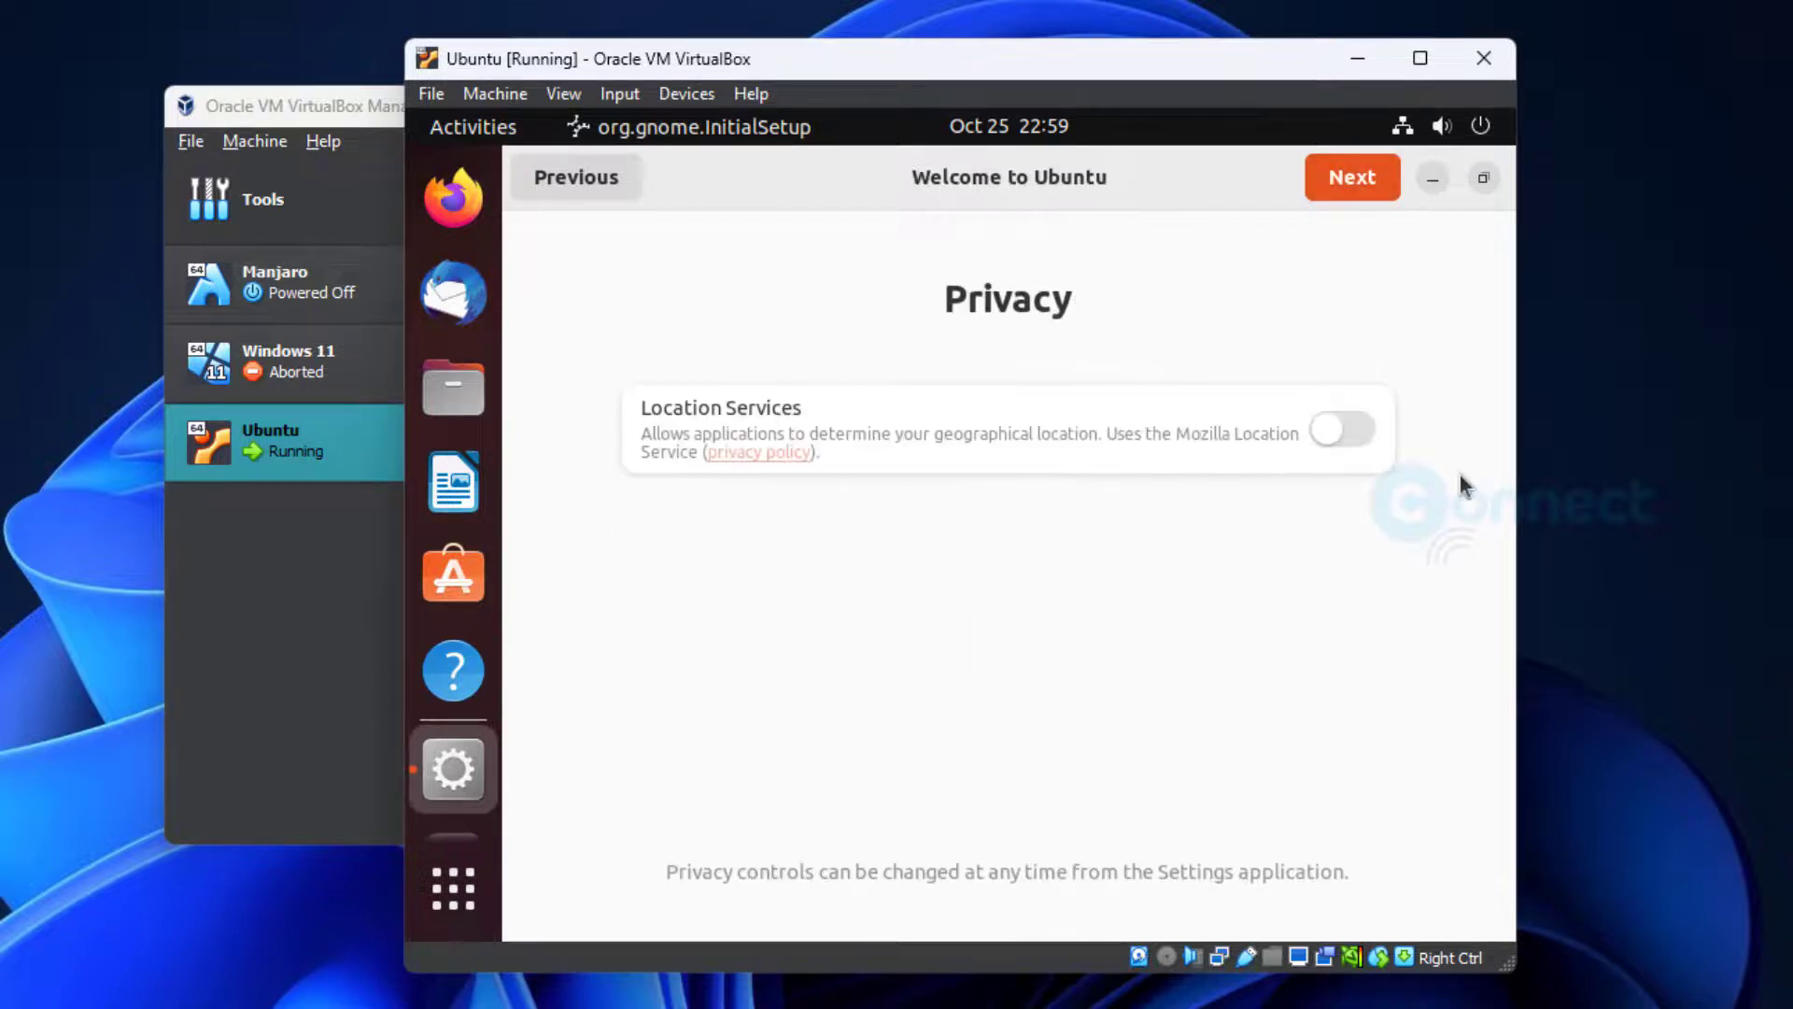
left_click(1366, 165)
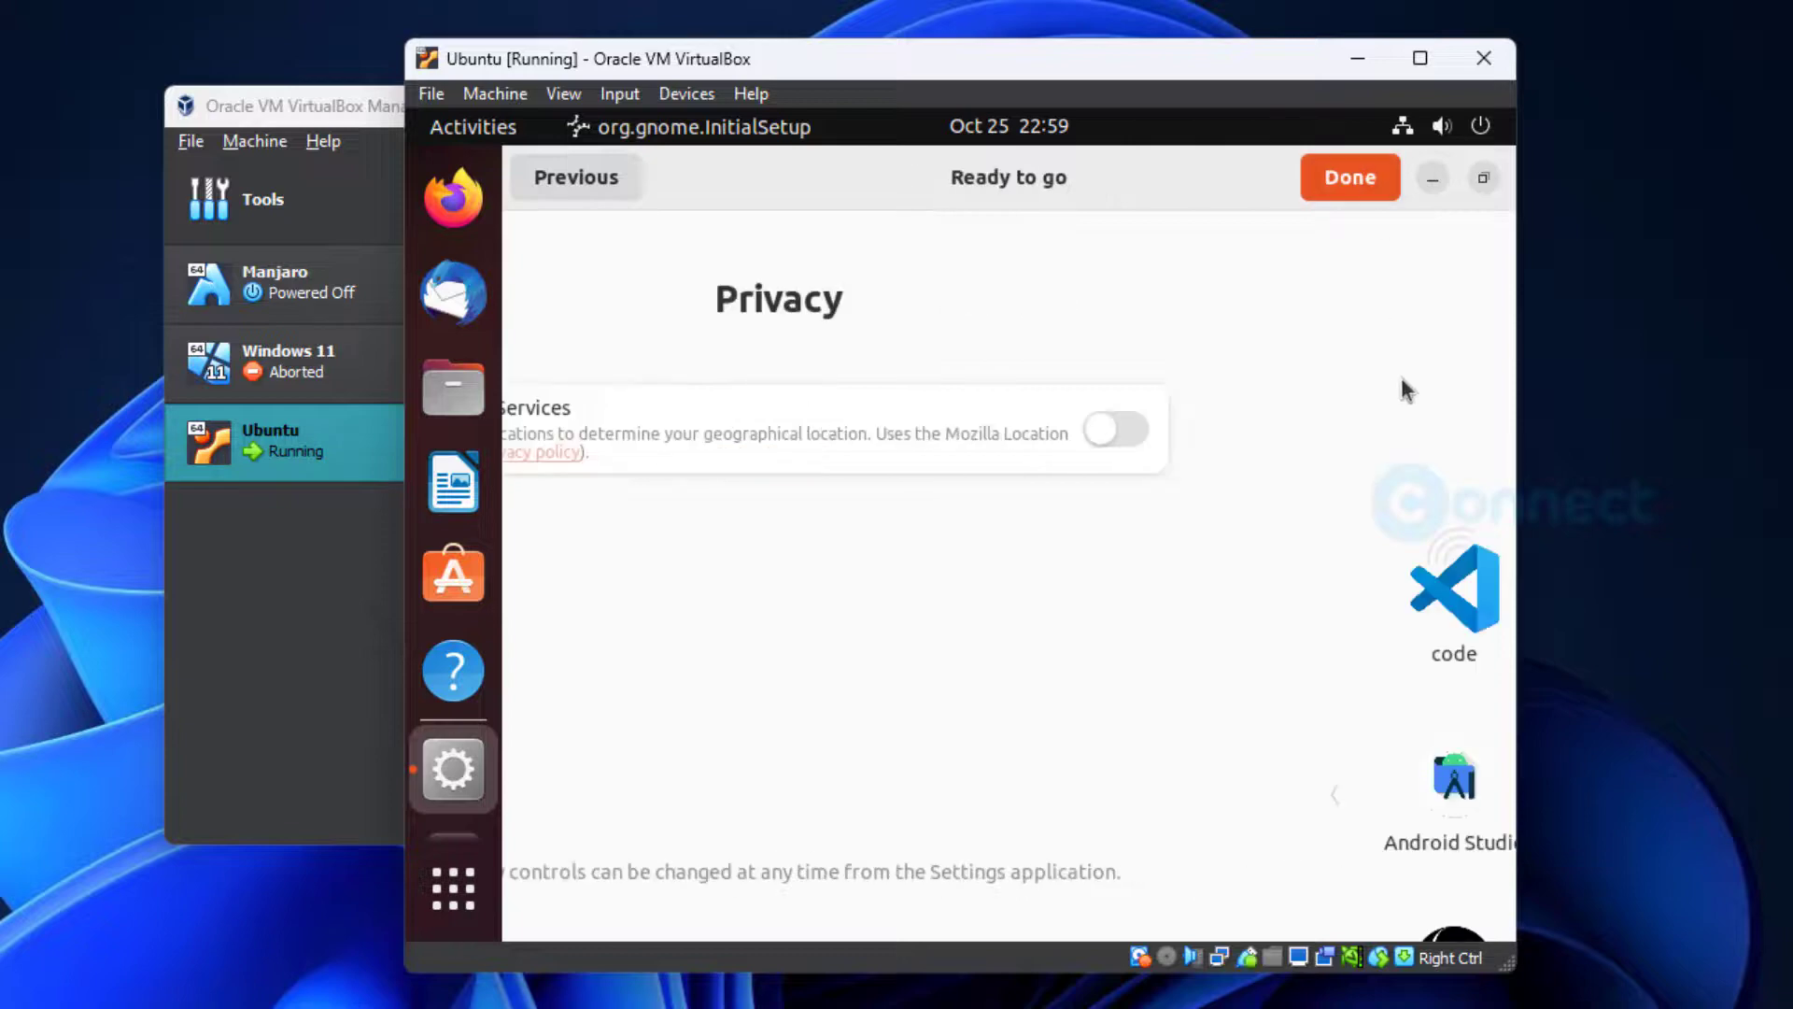
left_click(1350, 180)
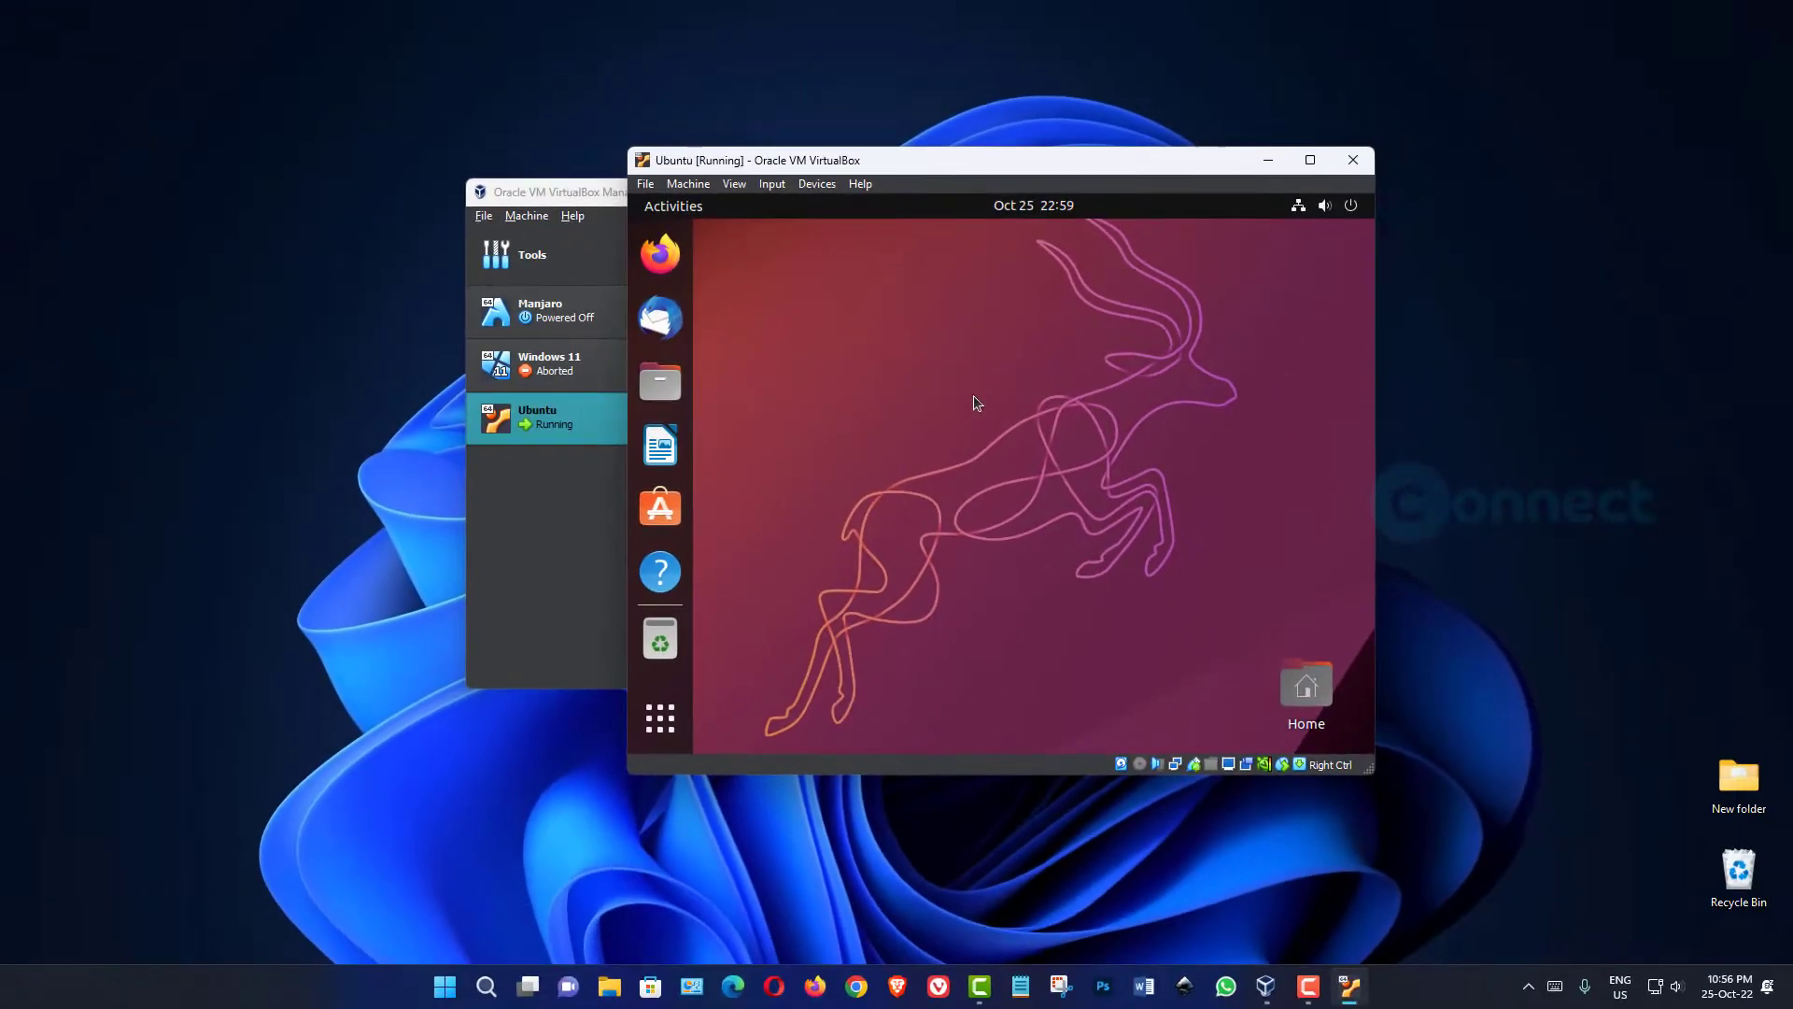
Switch the running Ubuntu virtual machine to full-screen mode and accept the information notice.
left_click(733, 184)
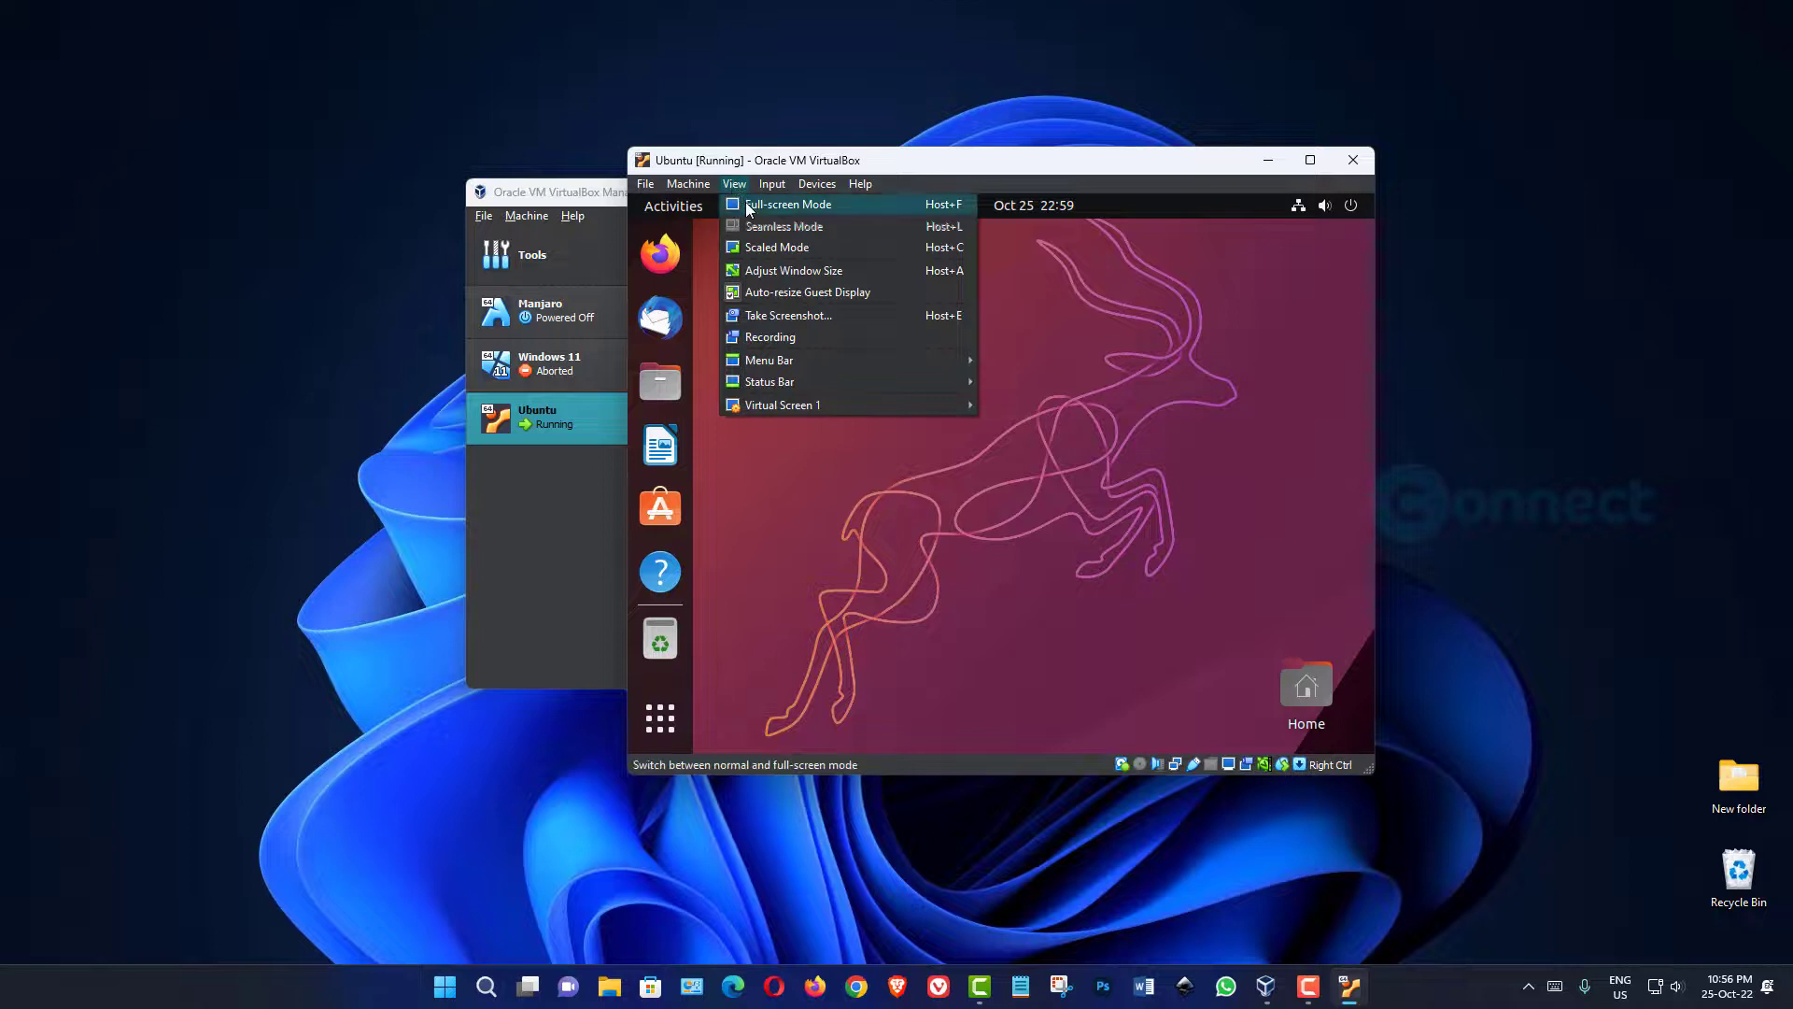
left_click(747, 207)
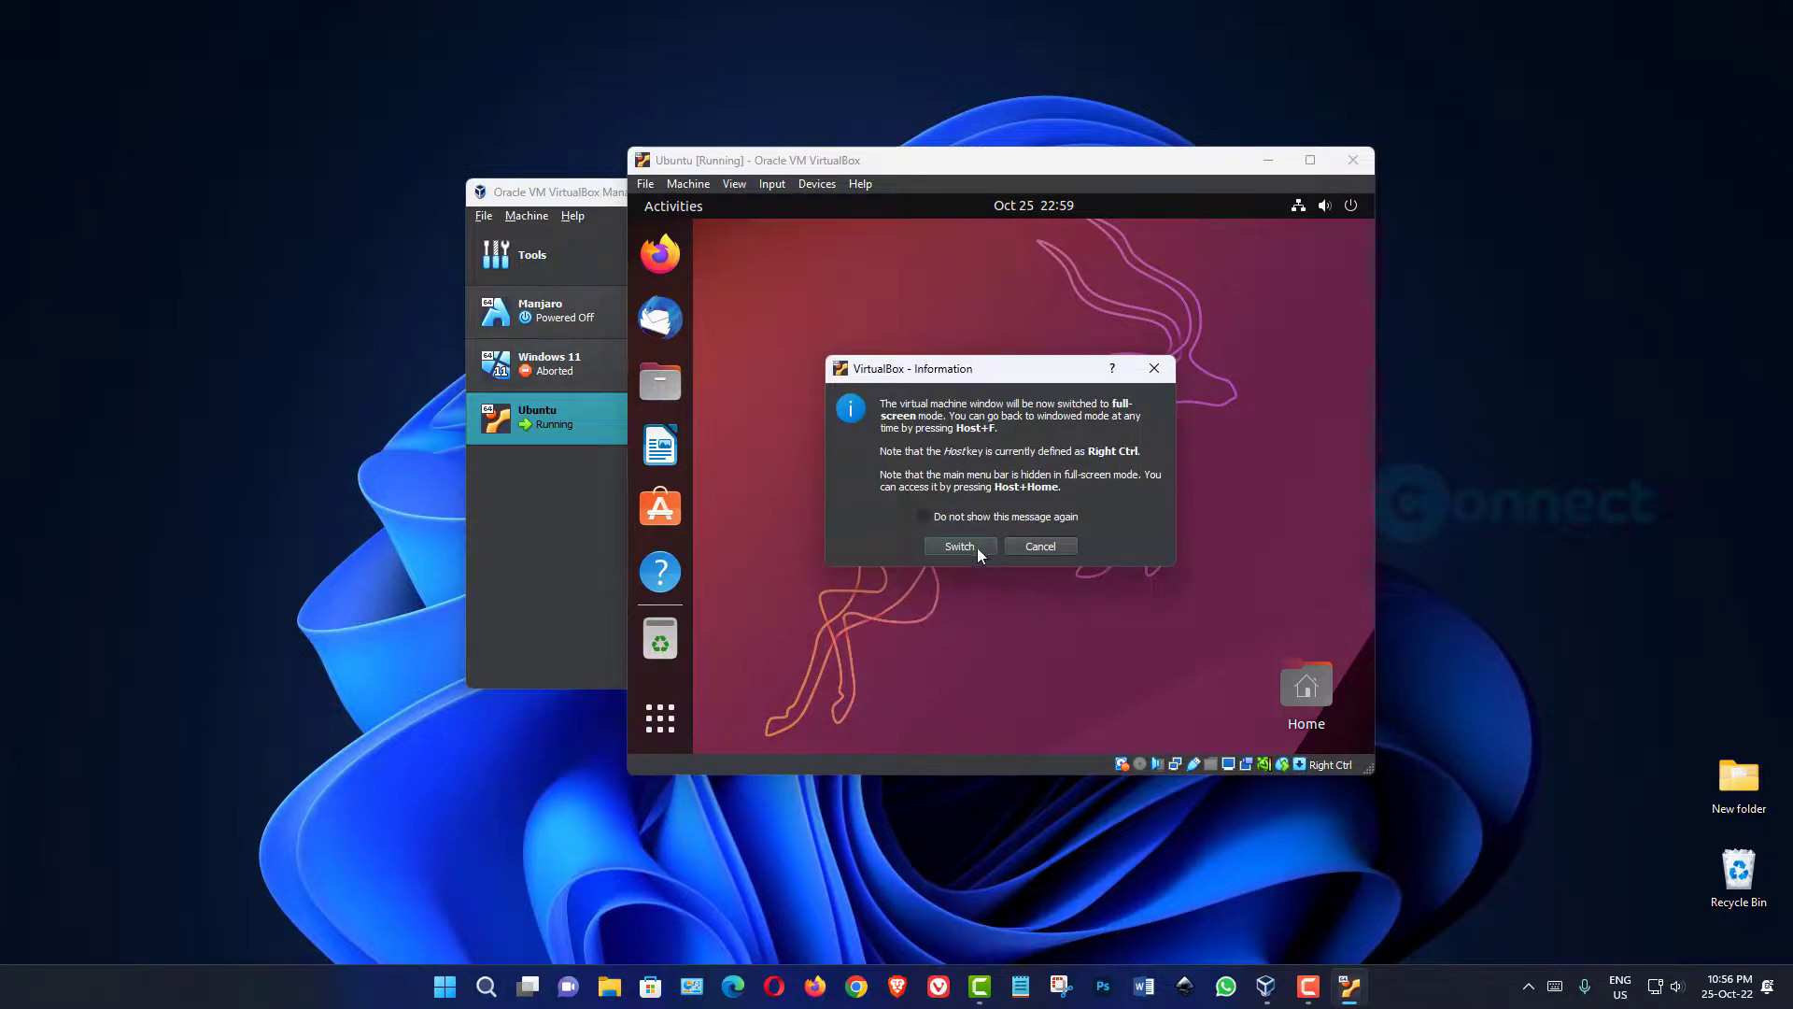
left_click(977, 547)
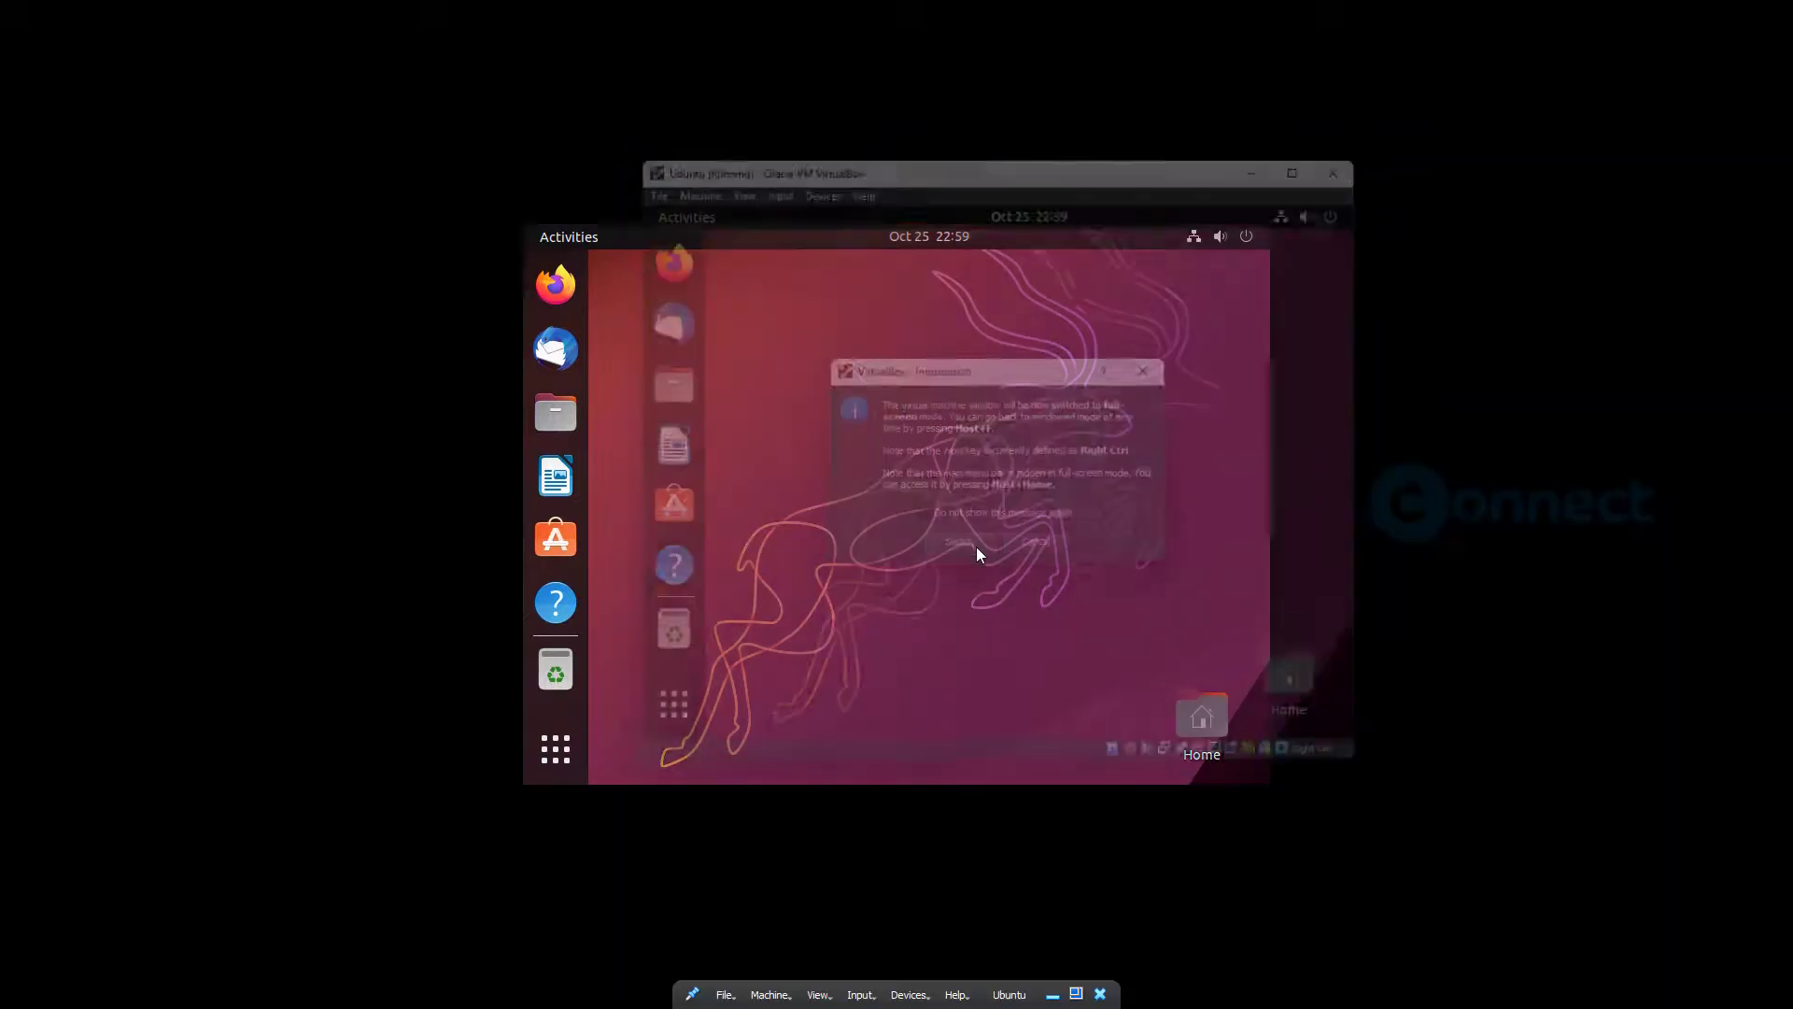
Search Ubuntu's applications for Settings and open its Displays page.
left_click(555, 749)
left_click(936, 289)
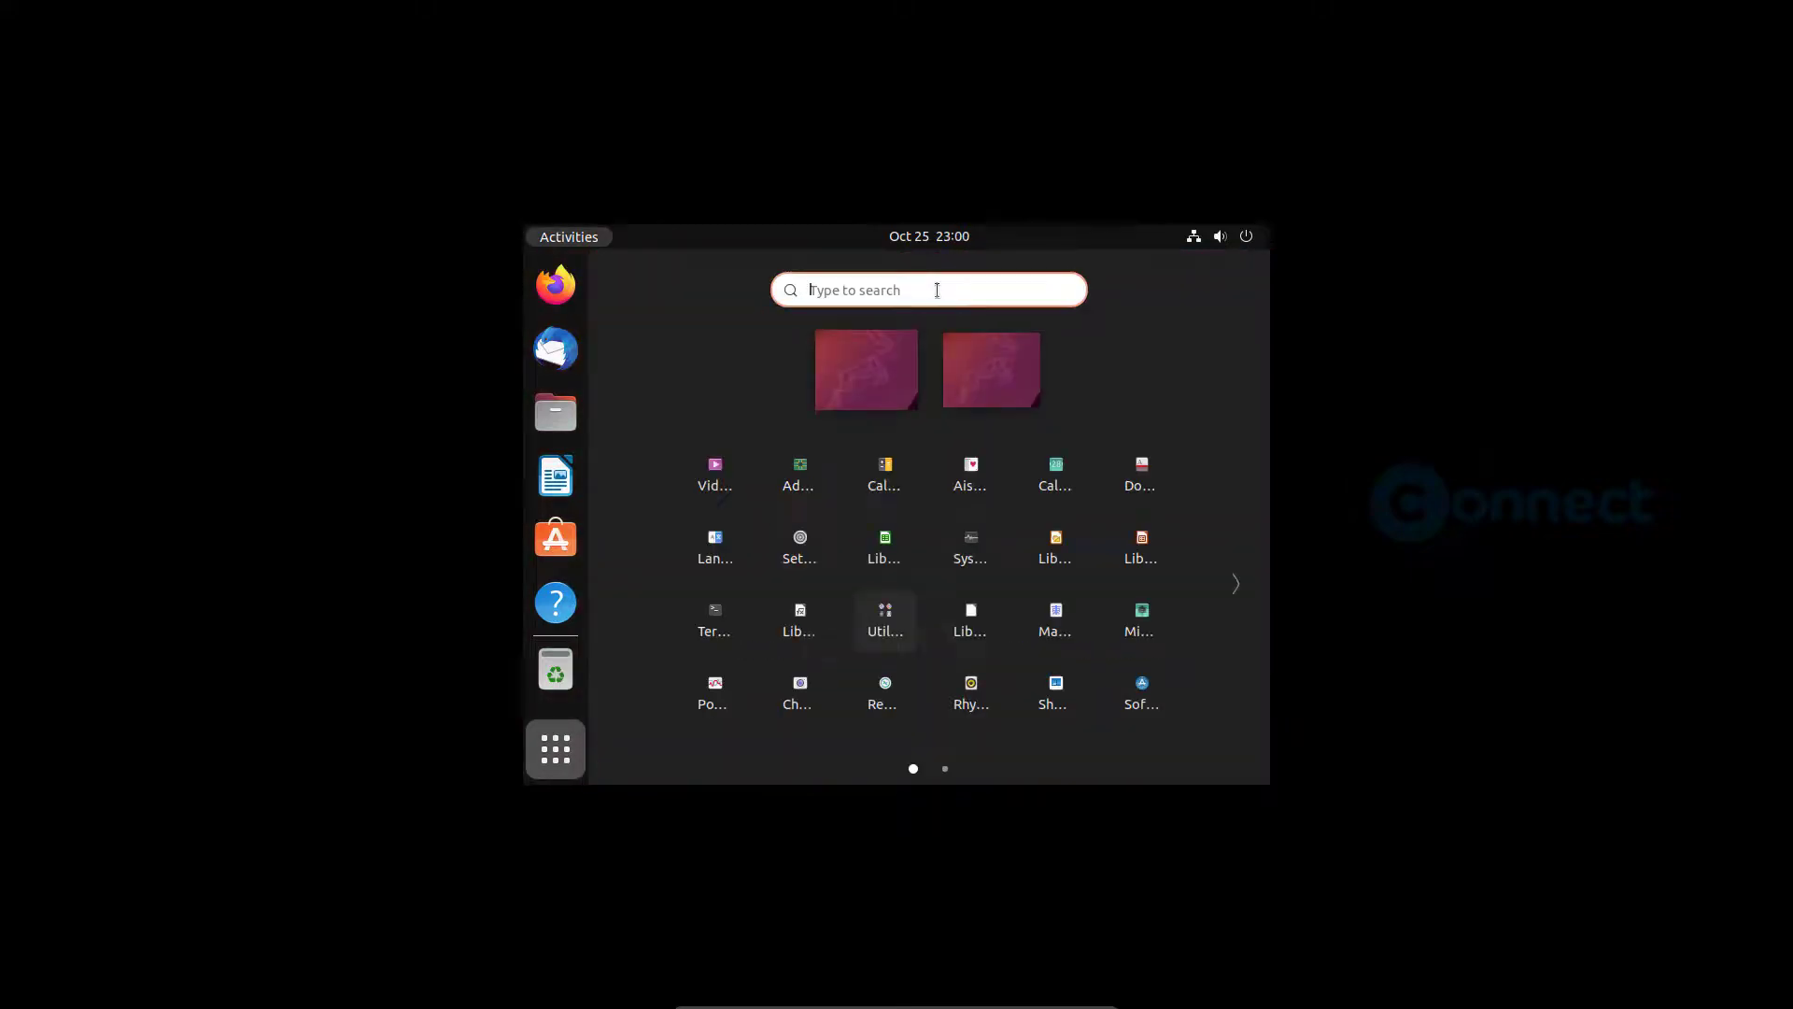
type("sel")
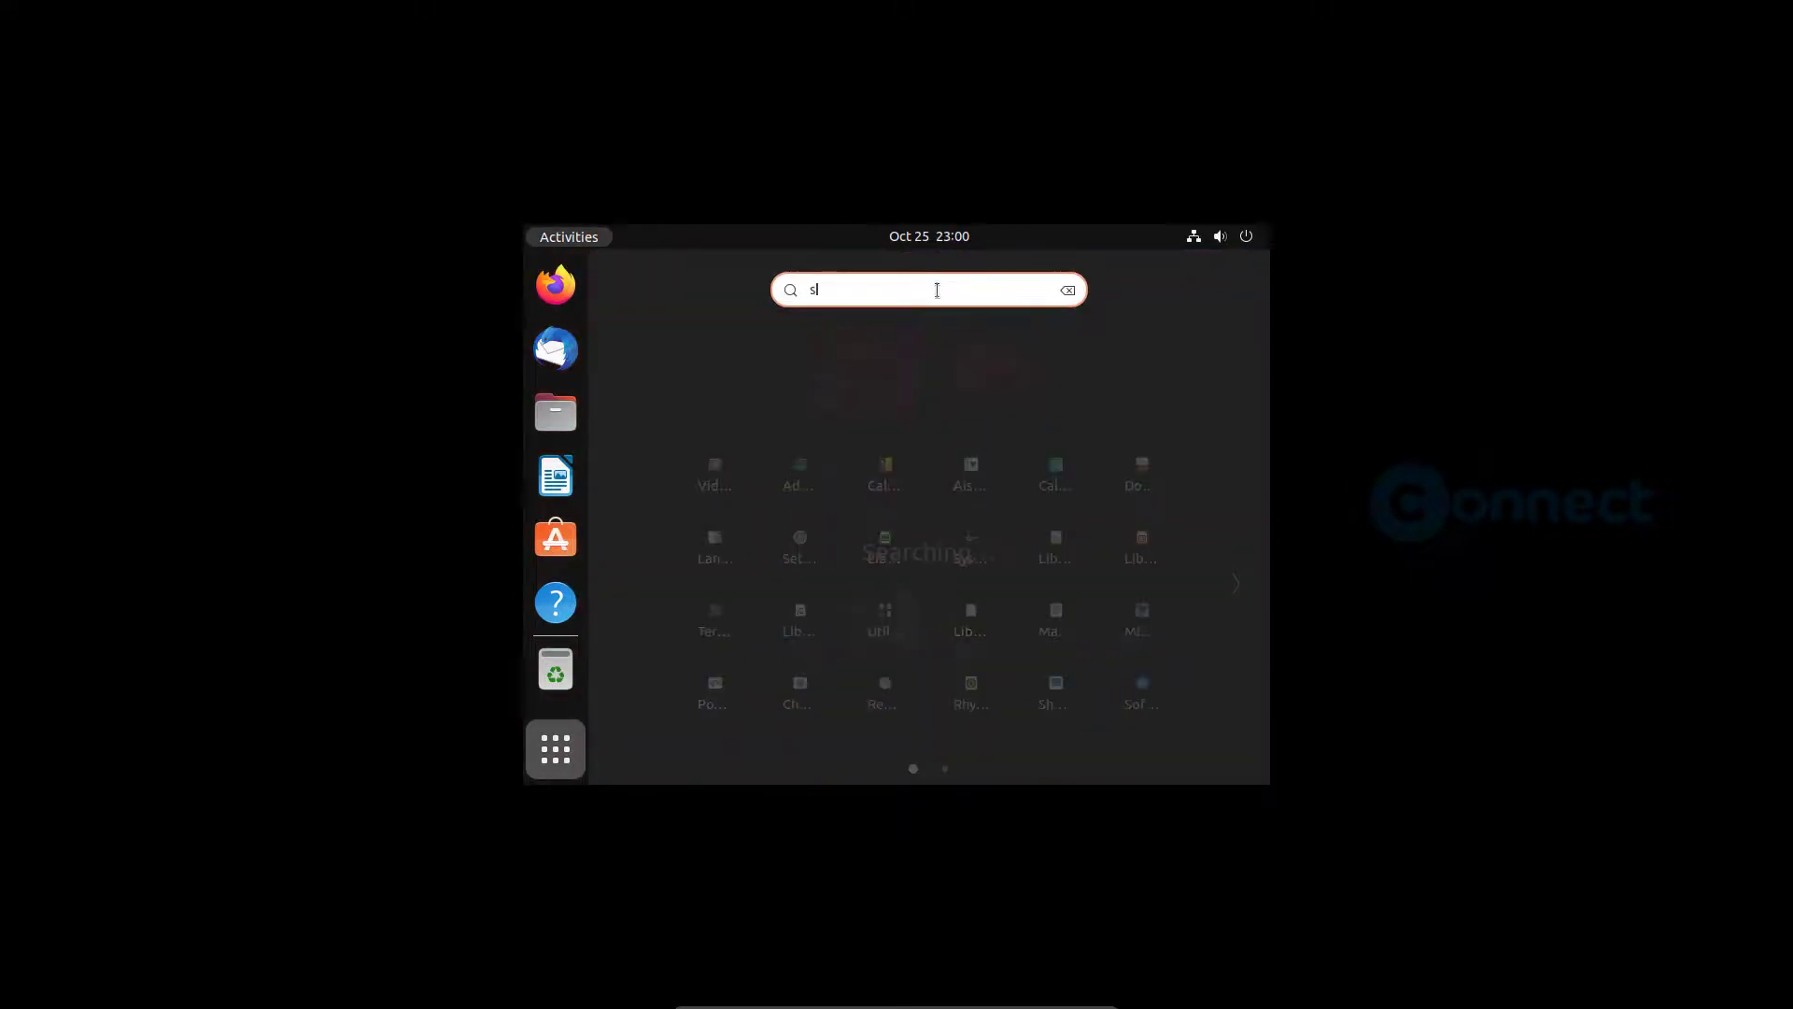
key("BackSpace")
type("ttl")
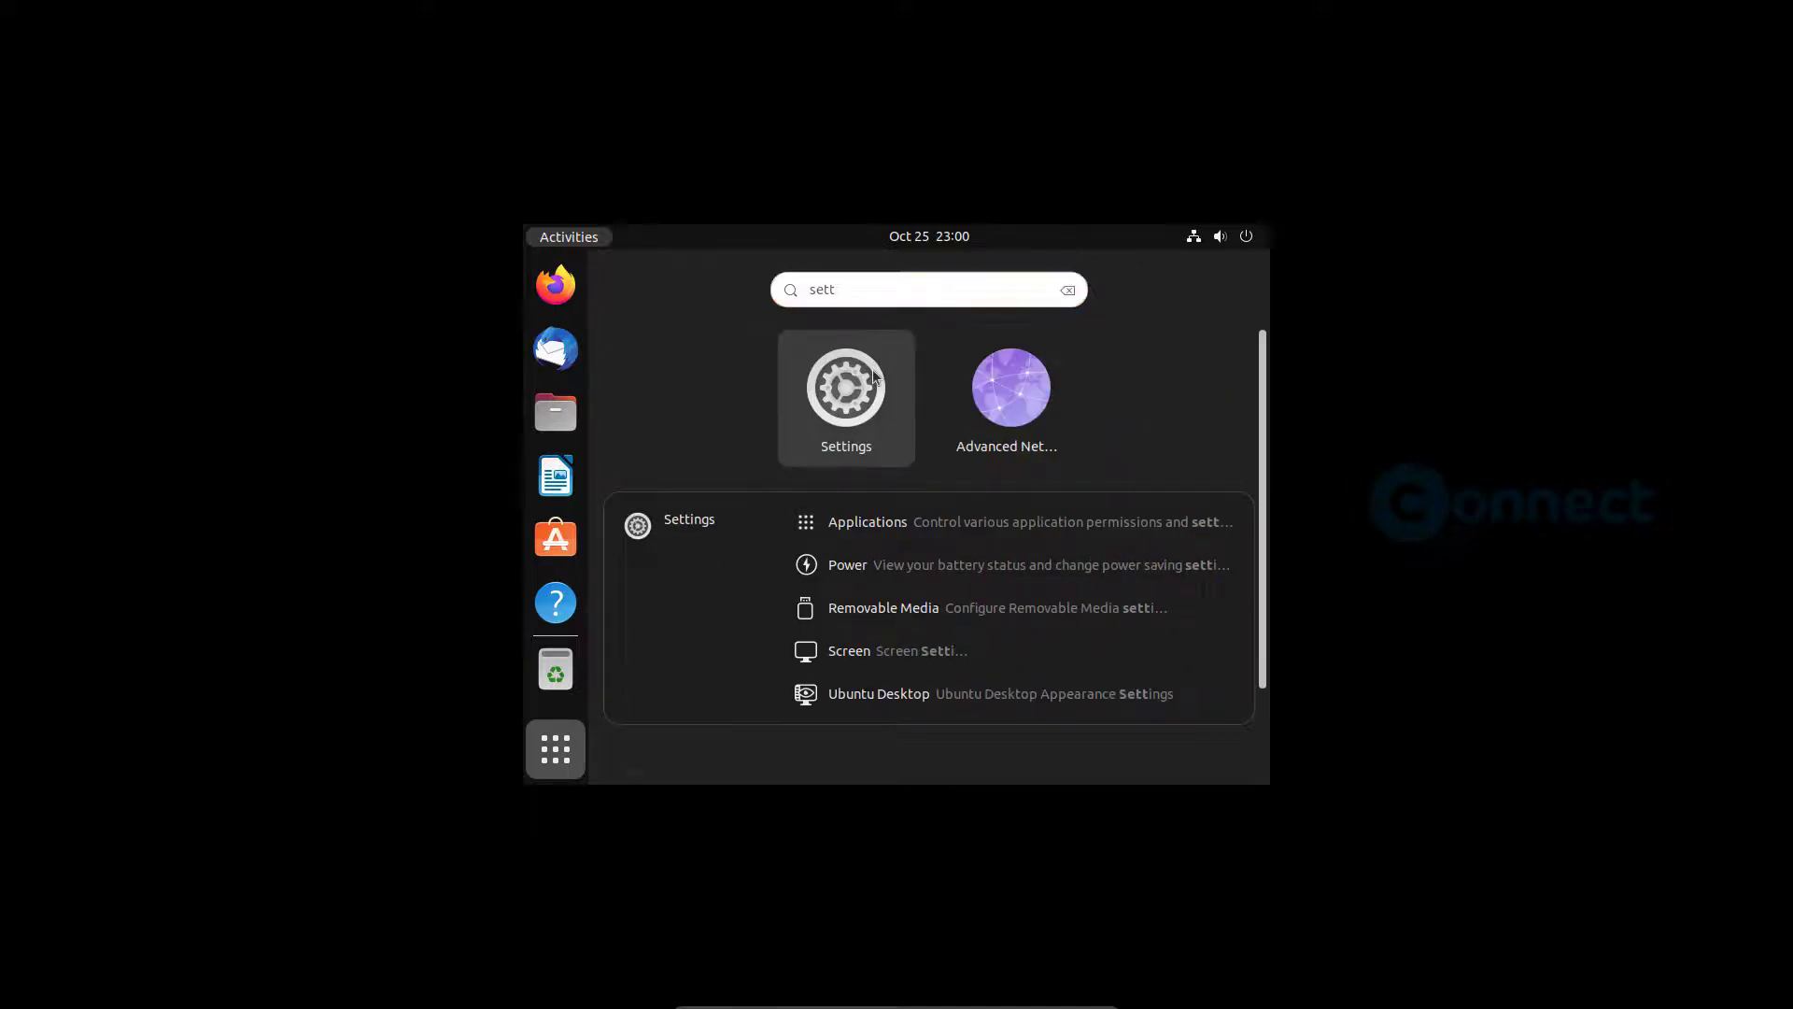
left_click(873, 366)
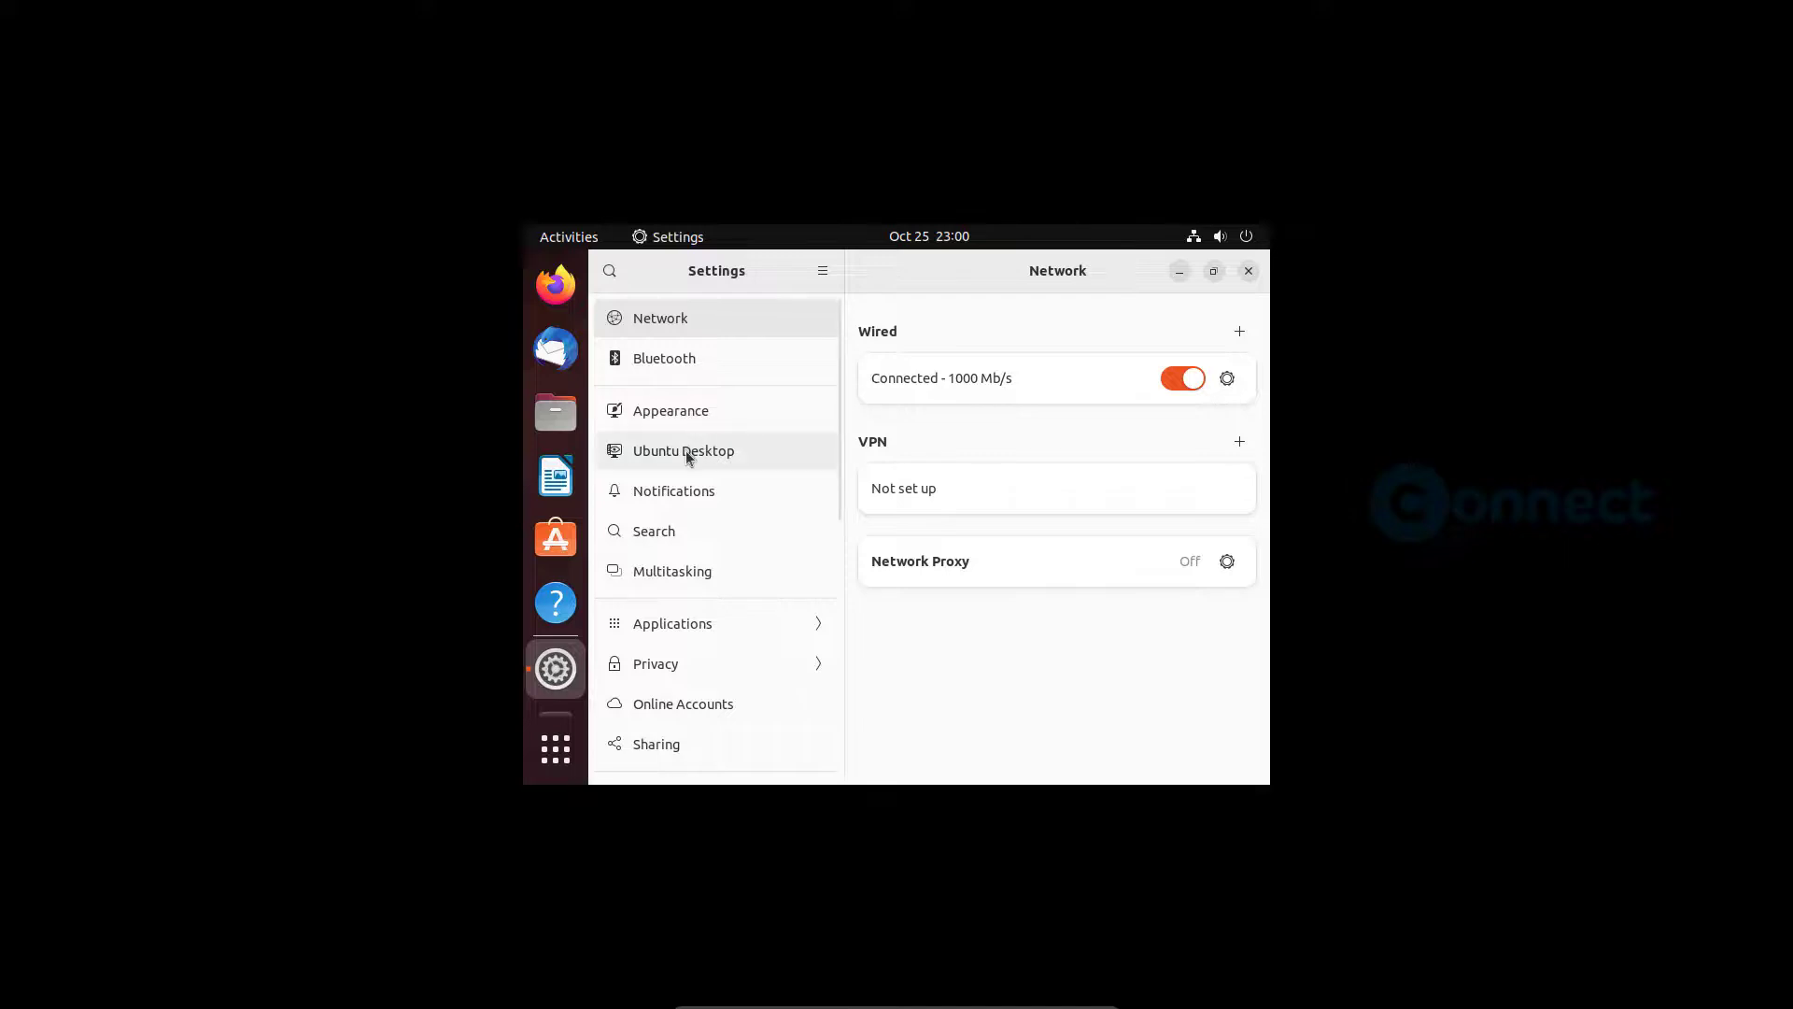
scroll(708, 617, "down", 2)
scroll(708, 624, "down", 4)
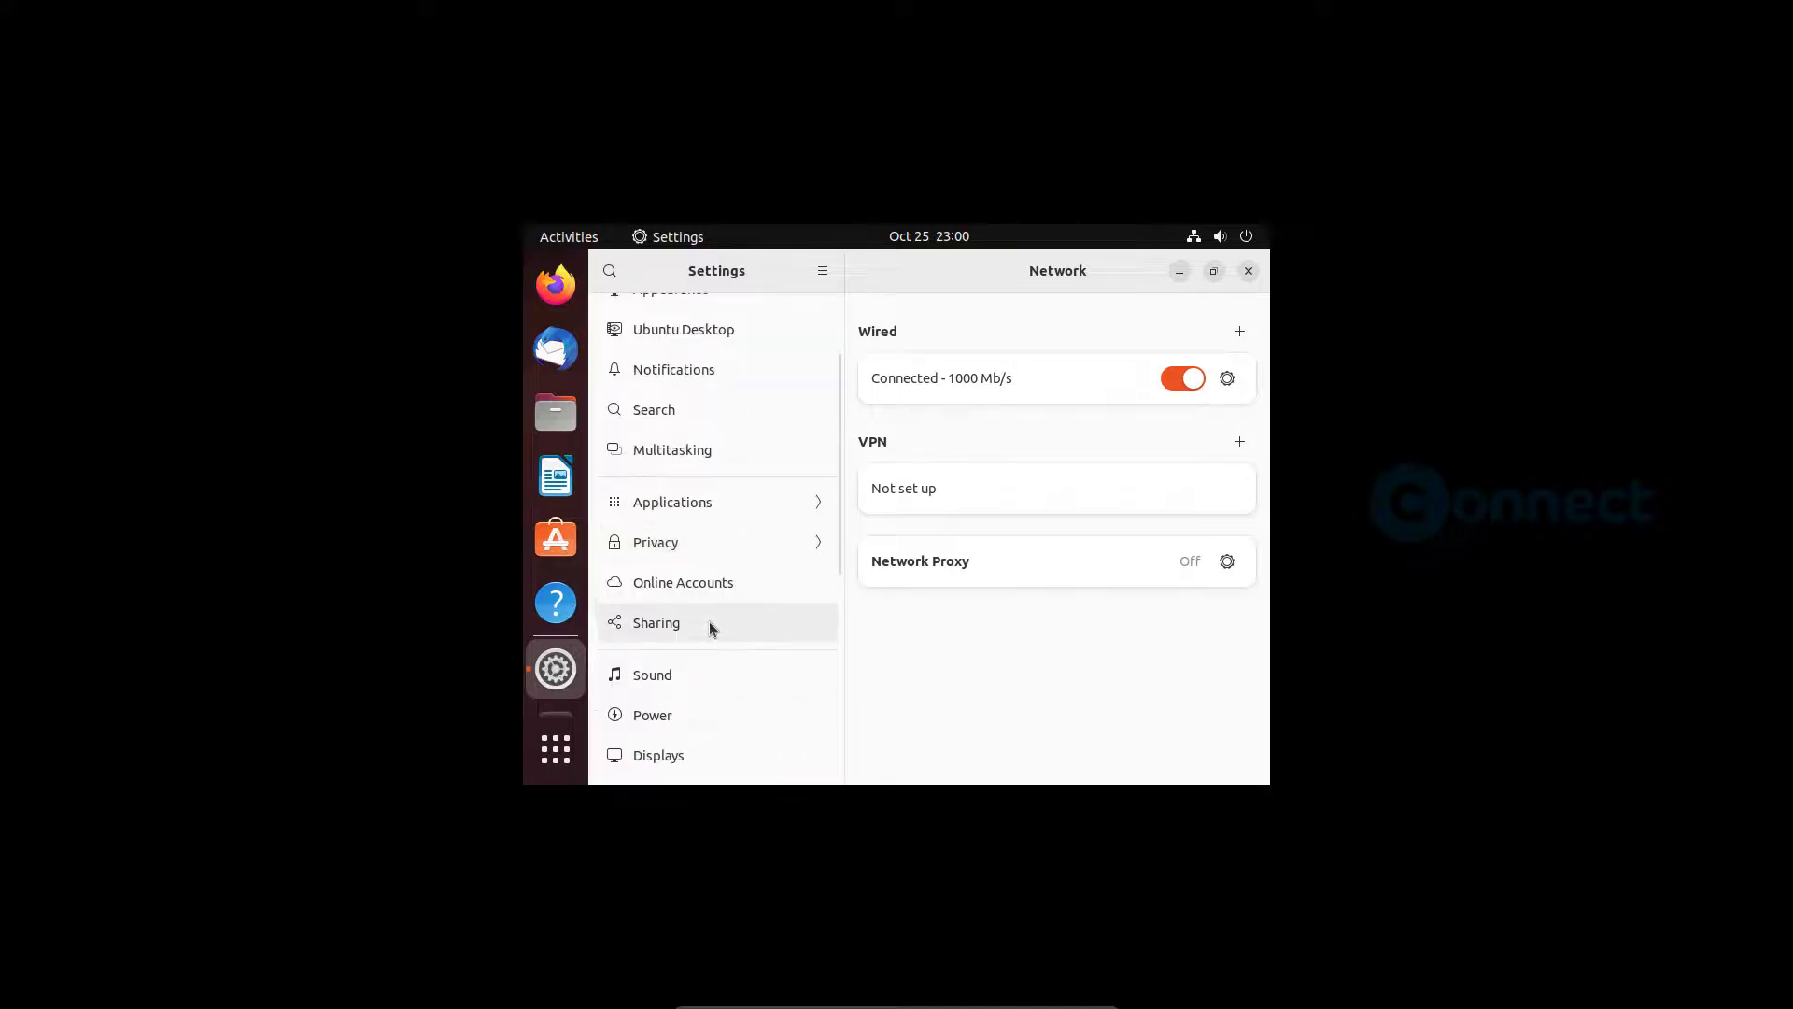
left_click(707, 689)
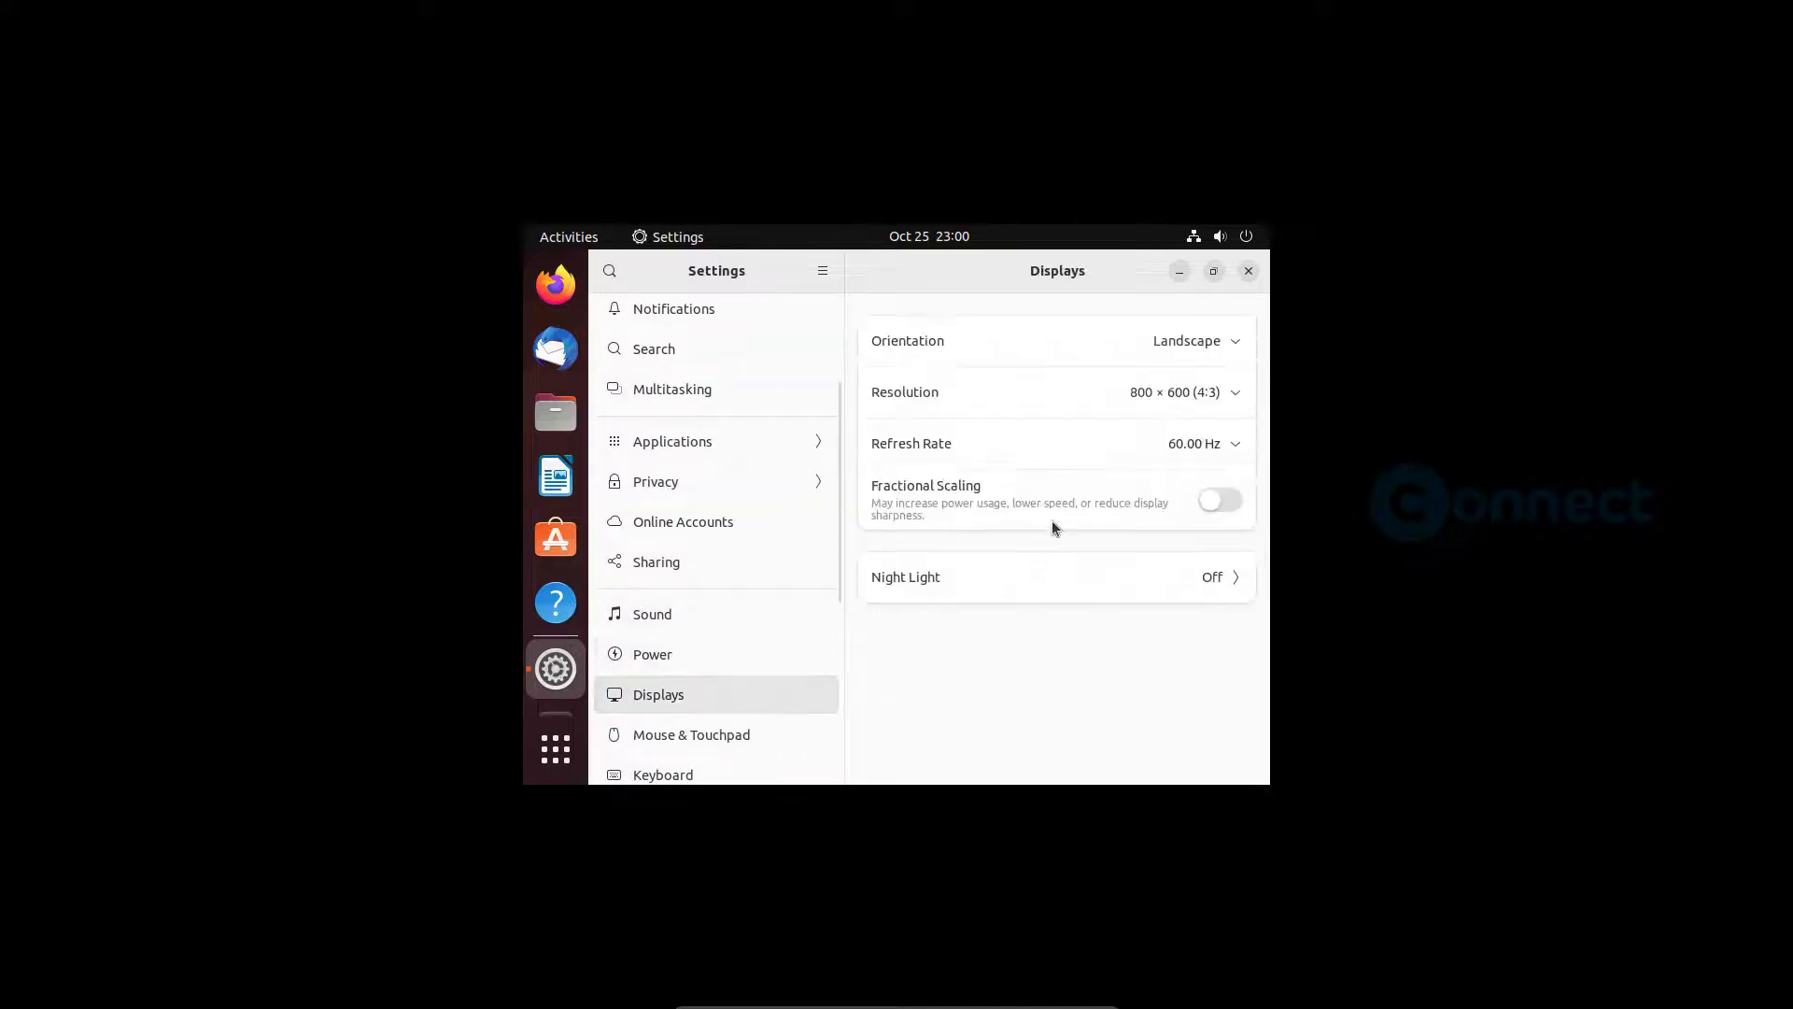
Set the display resolution to 1920 × 1080 (16:9), keep the changes, and close Settings.
left_click(1175, 404)
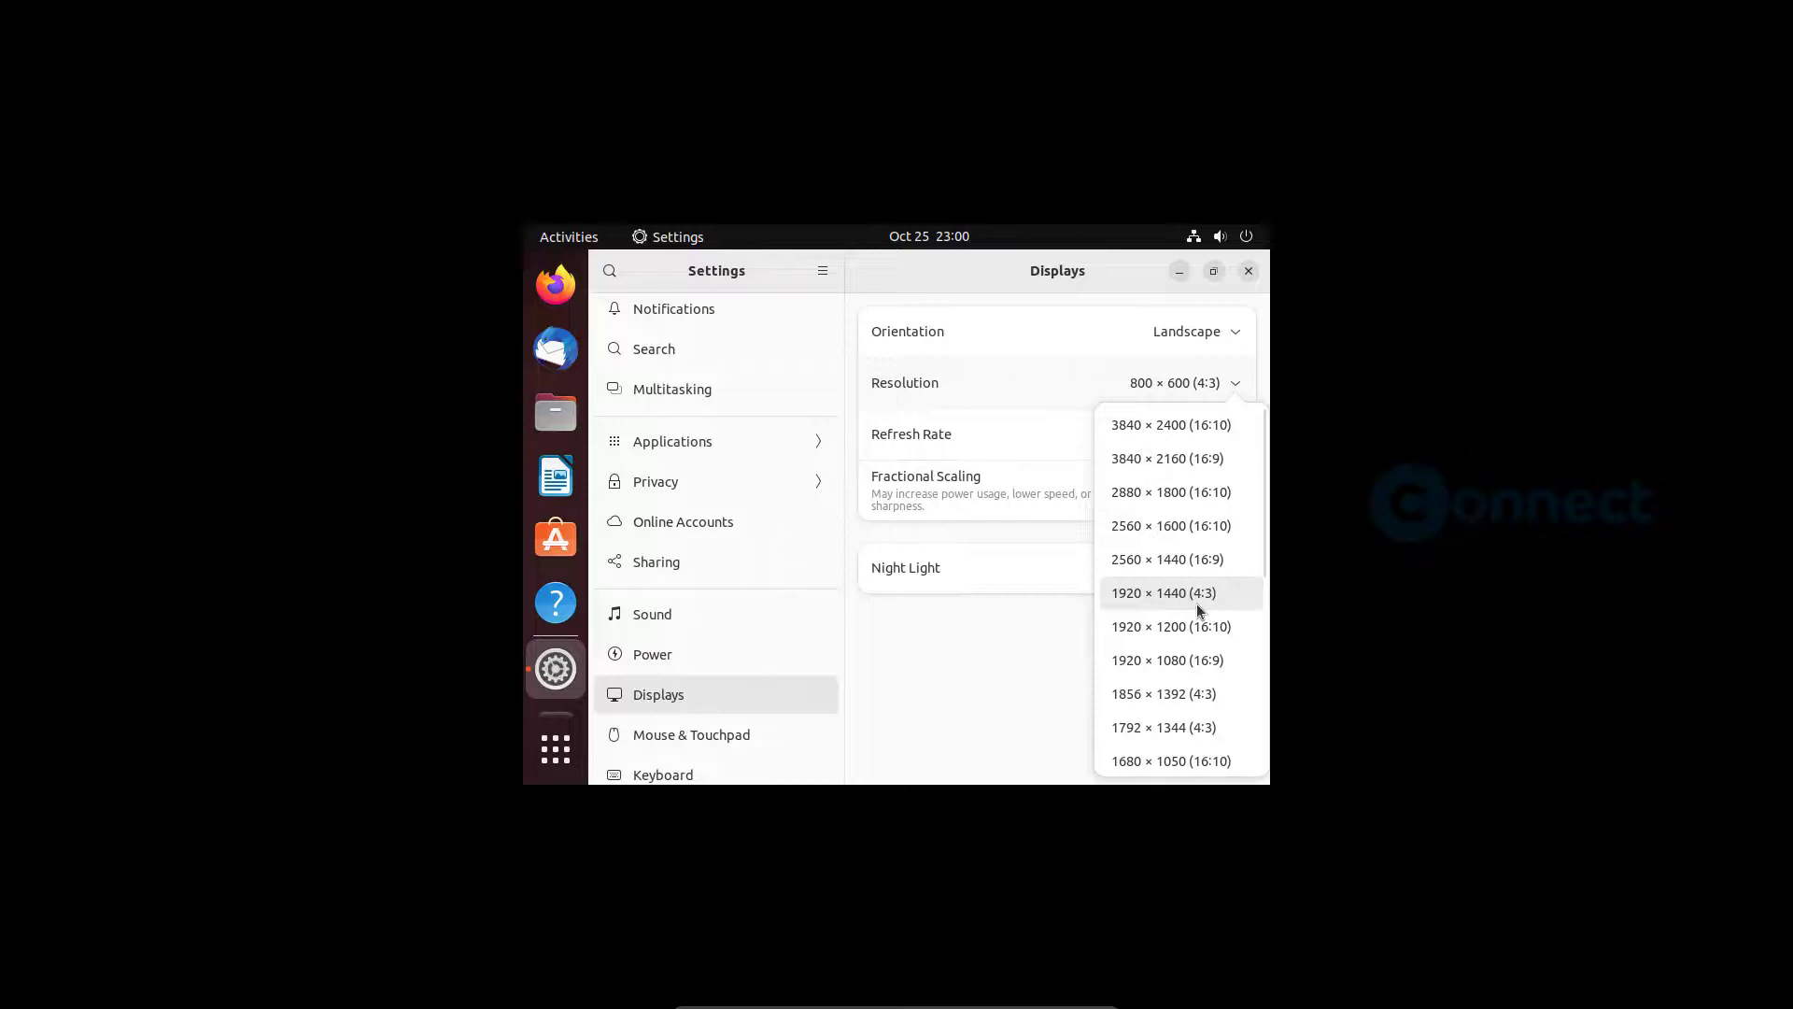
left_click(1209, 659)
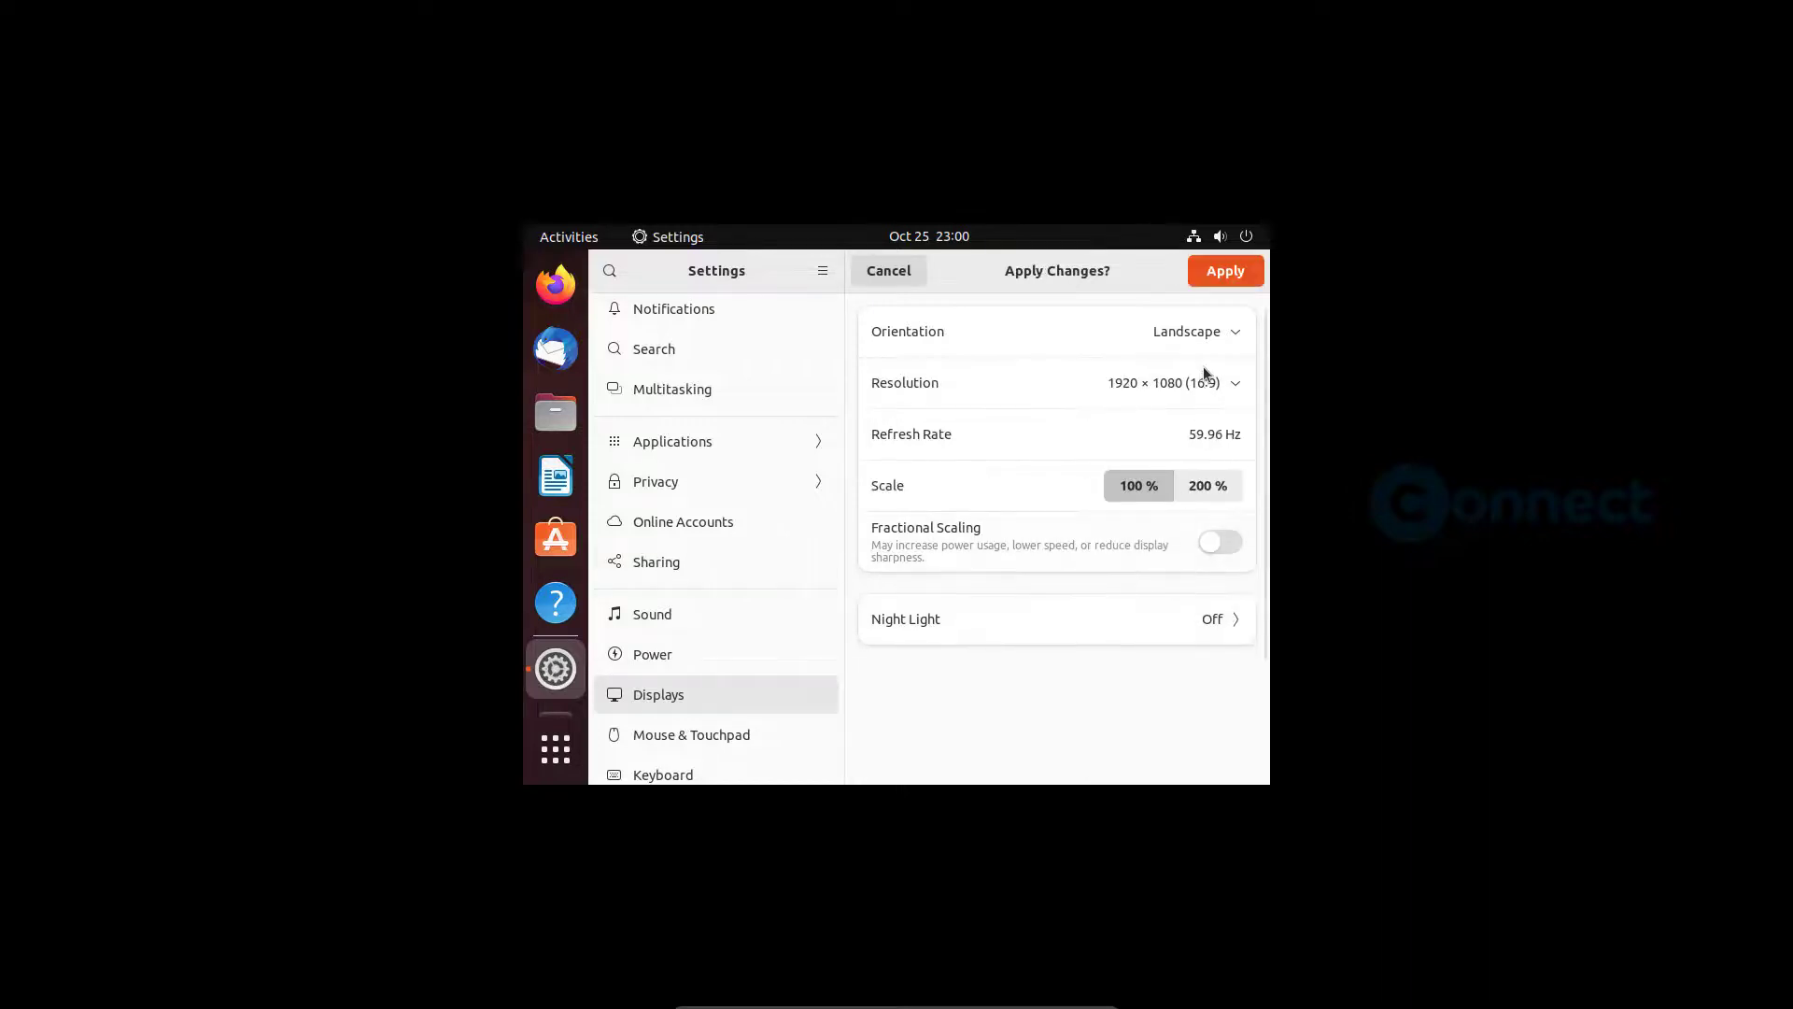
left_click(1214, 276)
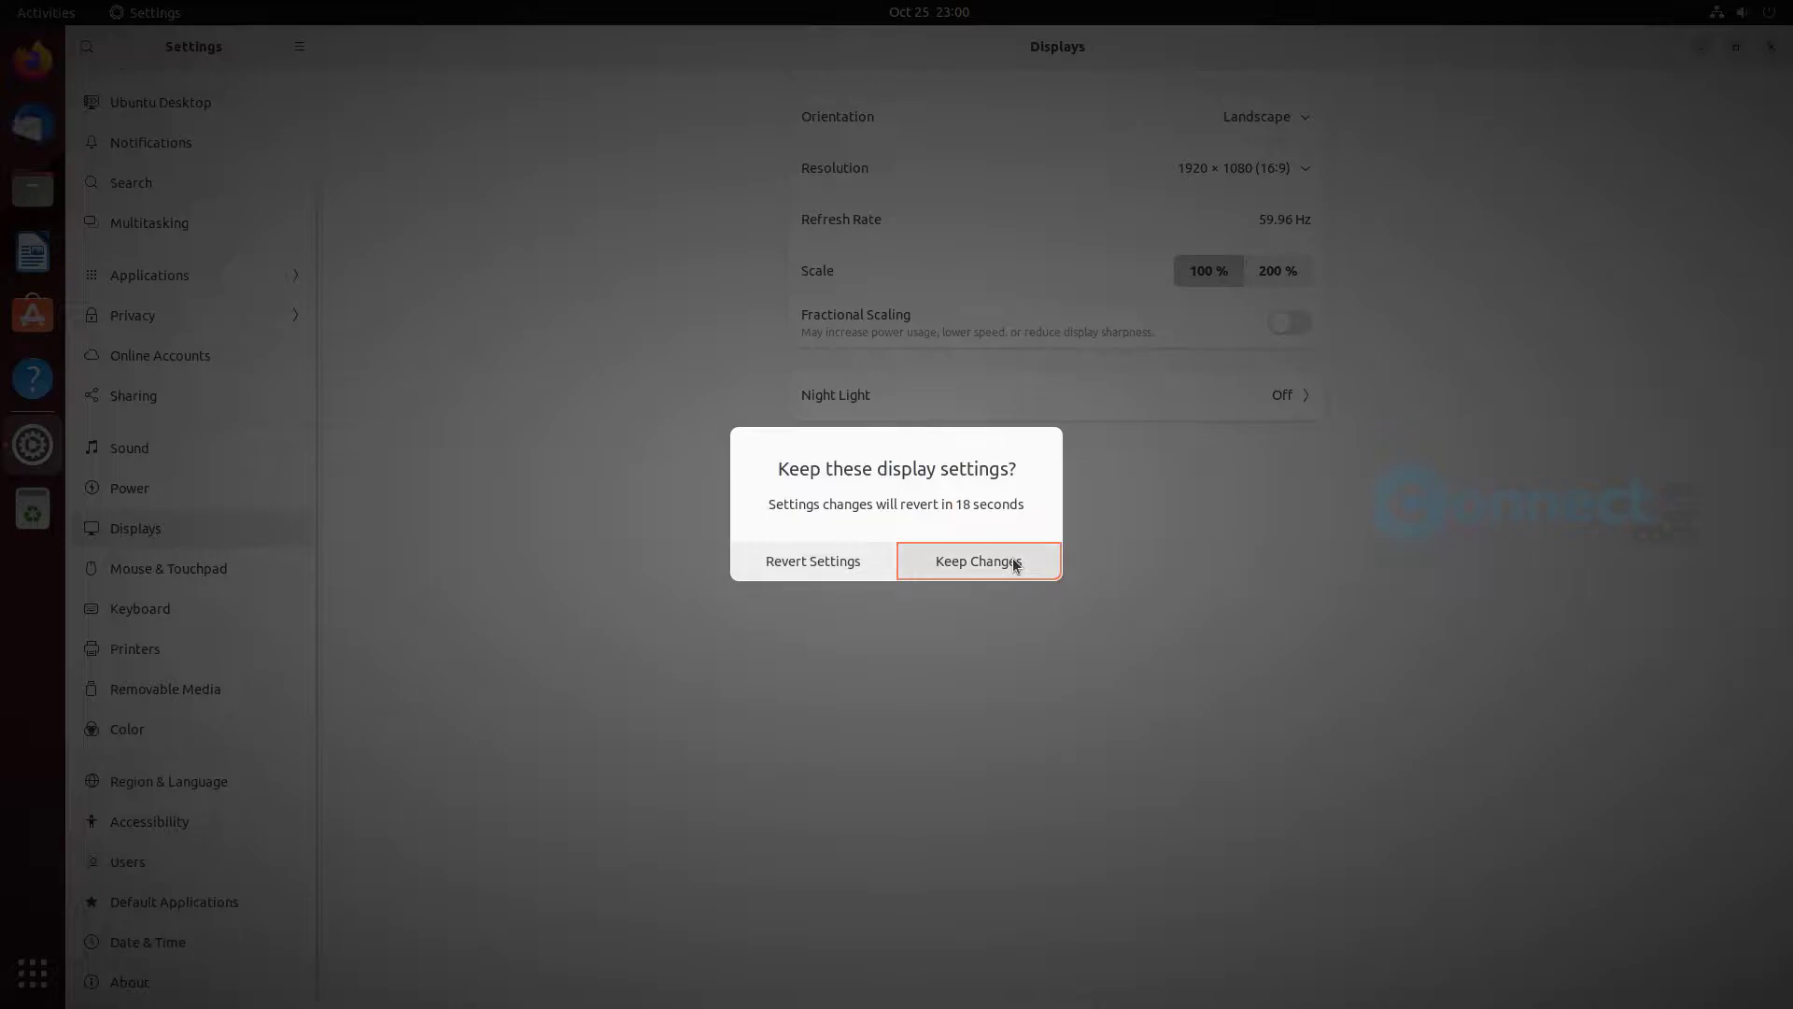
left_click(1013, 560)
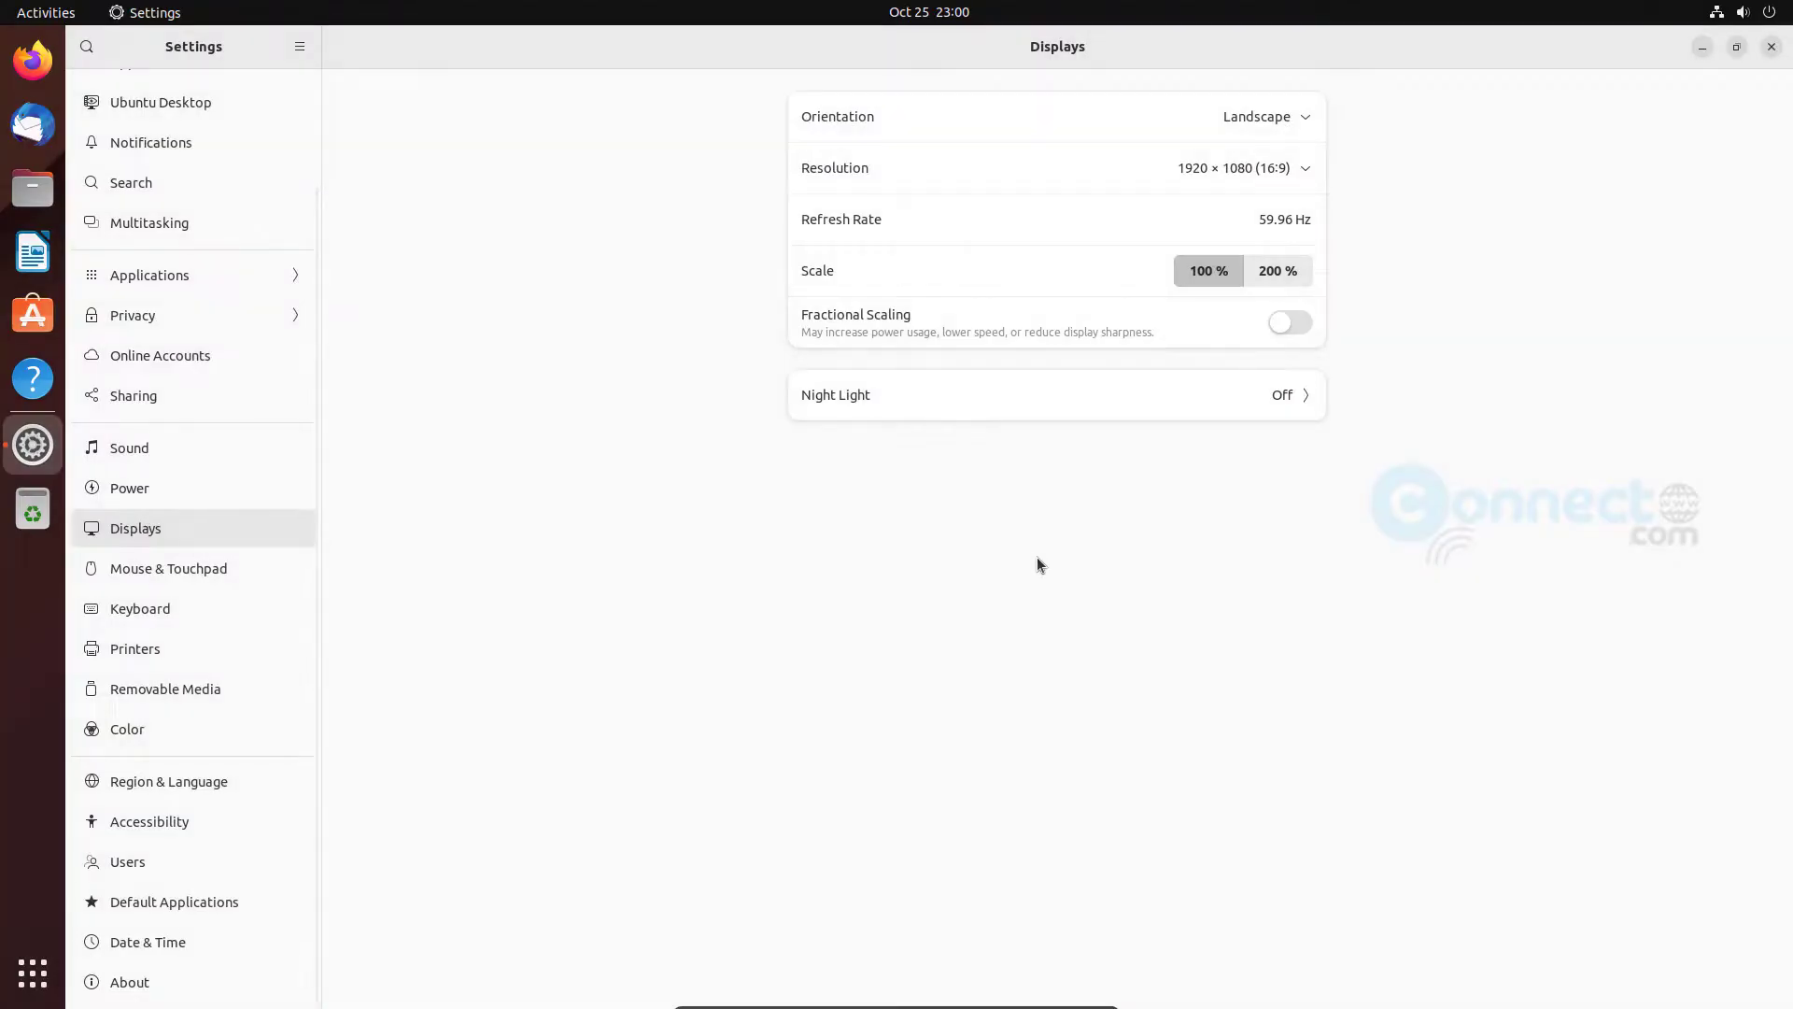
left_click(1772, 48)
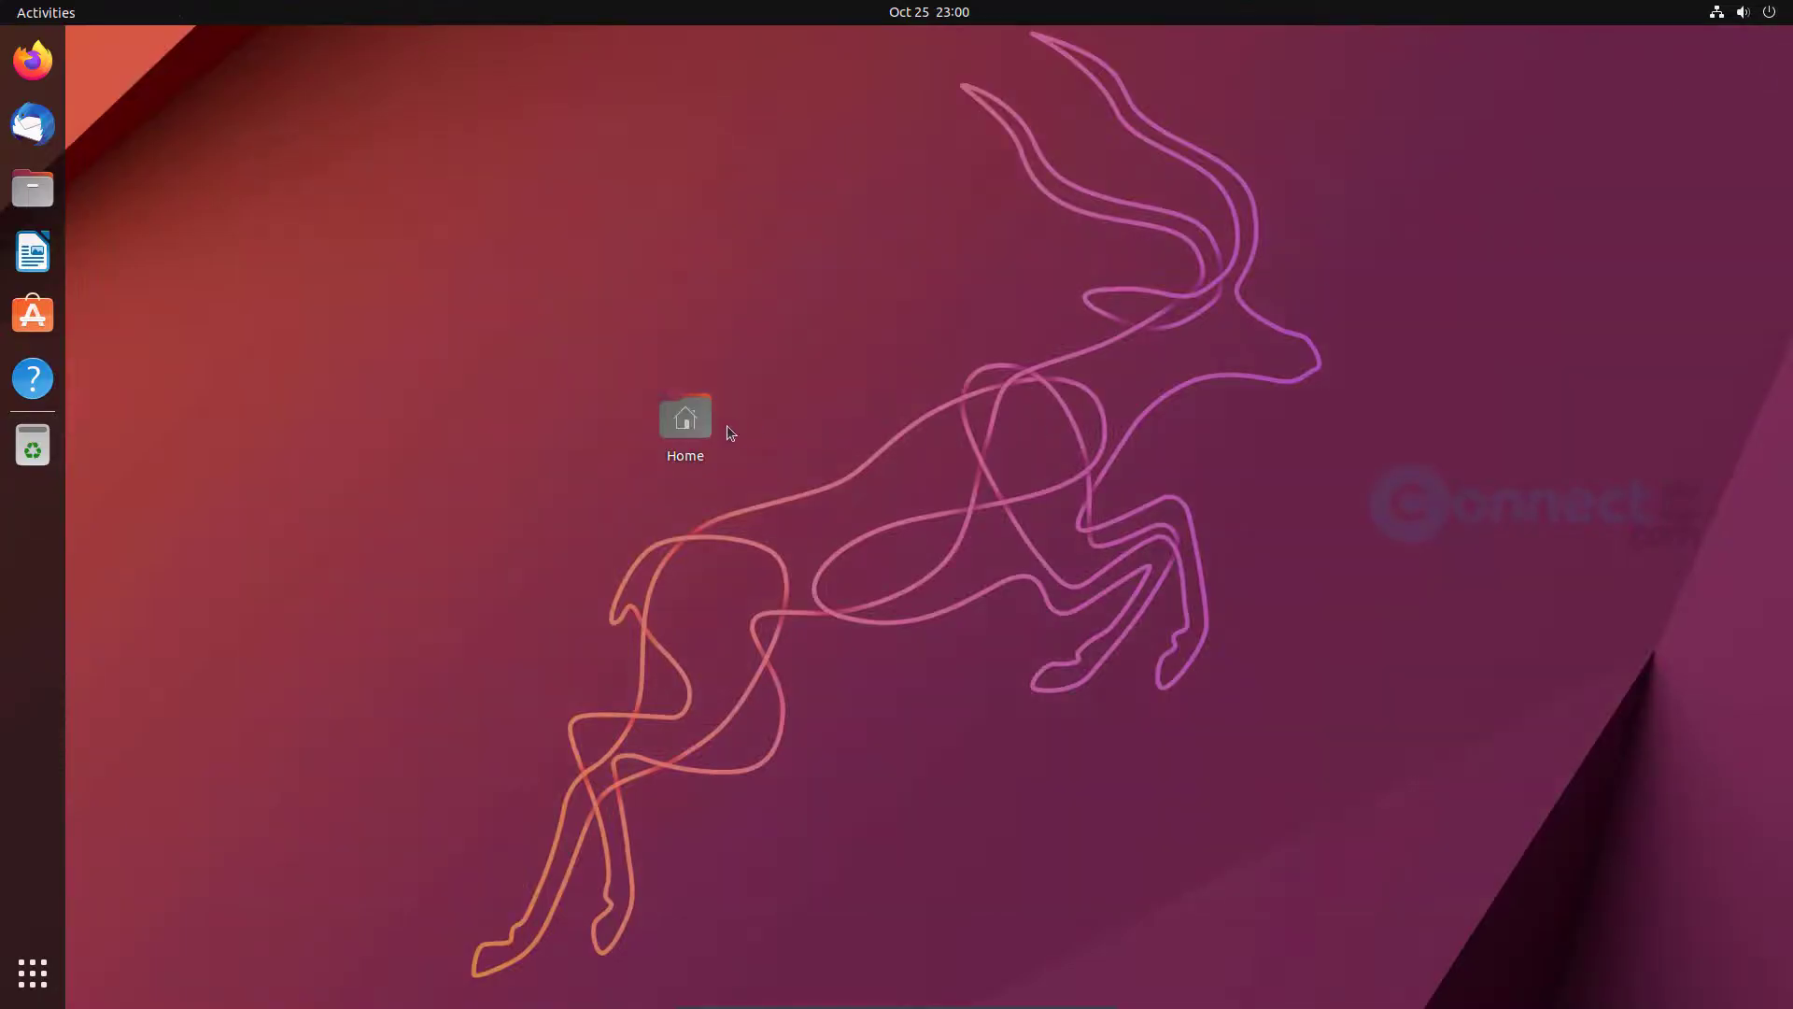
Move the Home folder icon to the lower-right corner of the Ubuntu desktop.
left_click_drag(696, 425, 1716, 927)
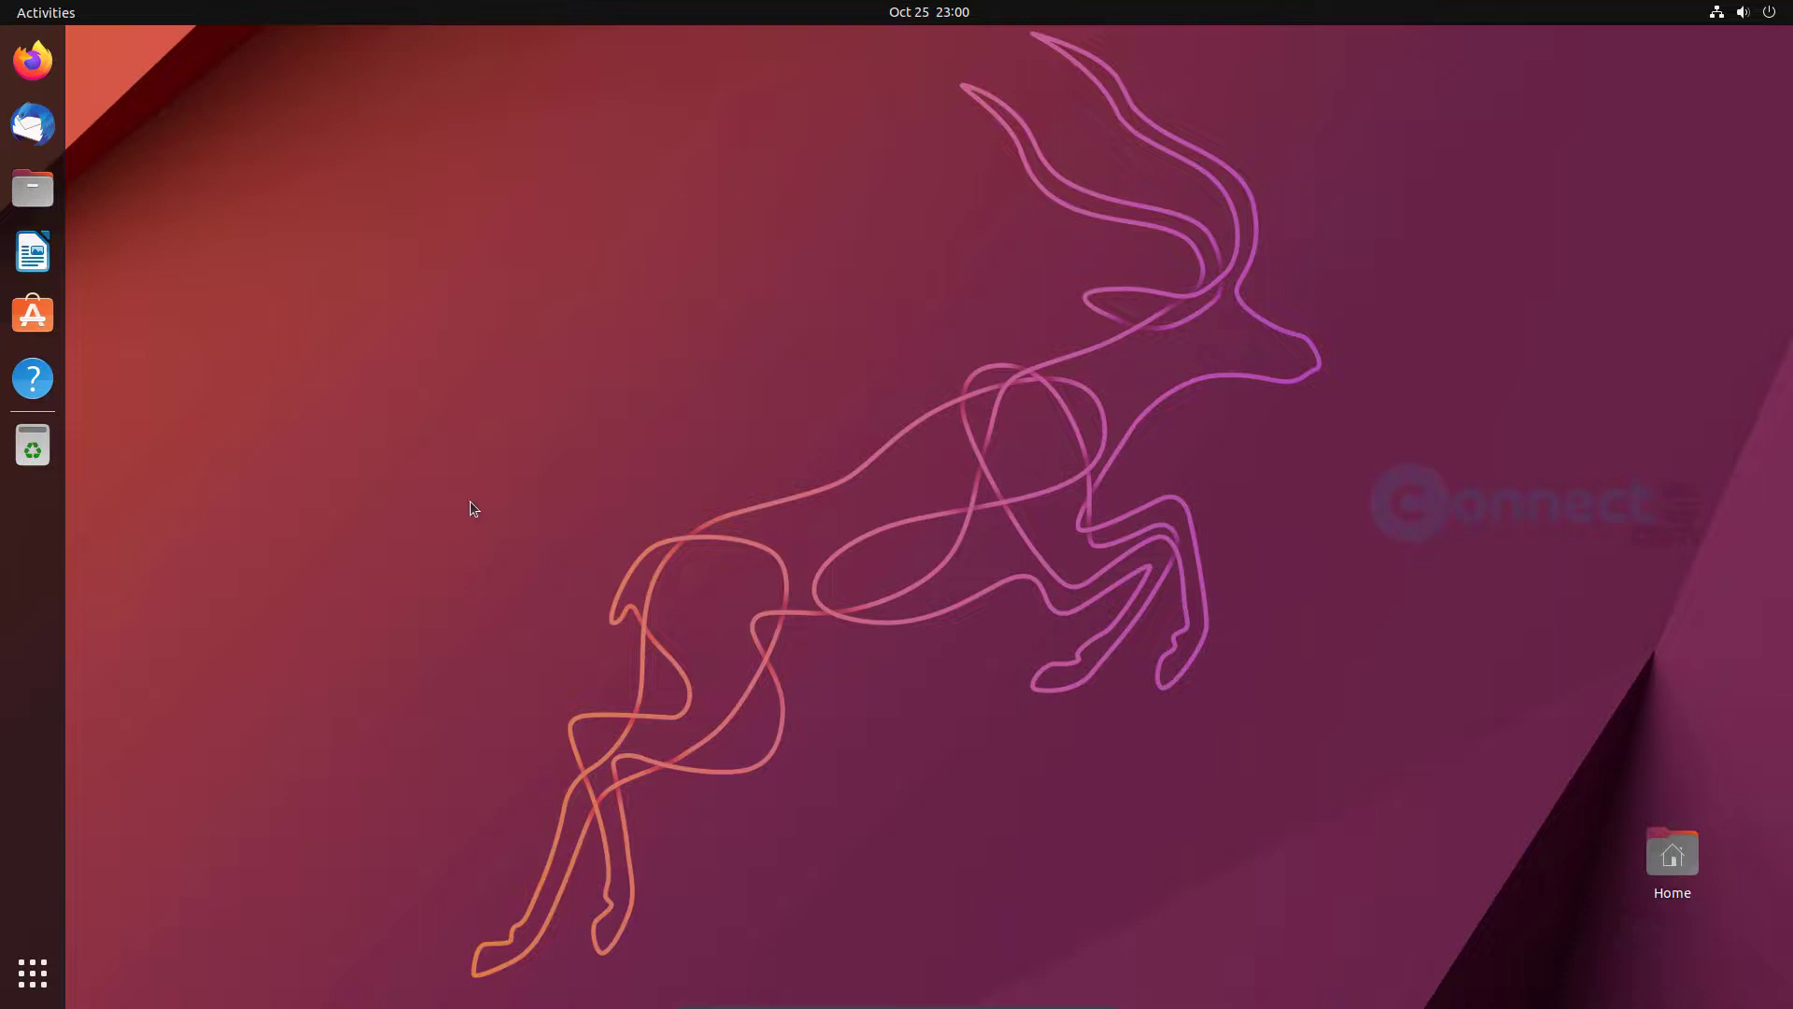
View the home folder in Files, close the window, and open the system status menu.
left_click(33, 187)
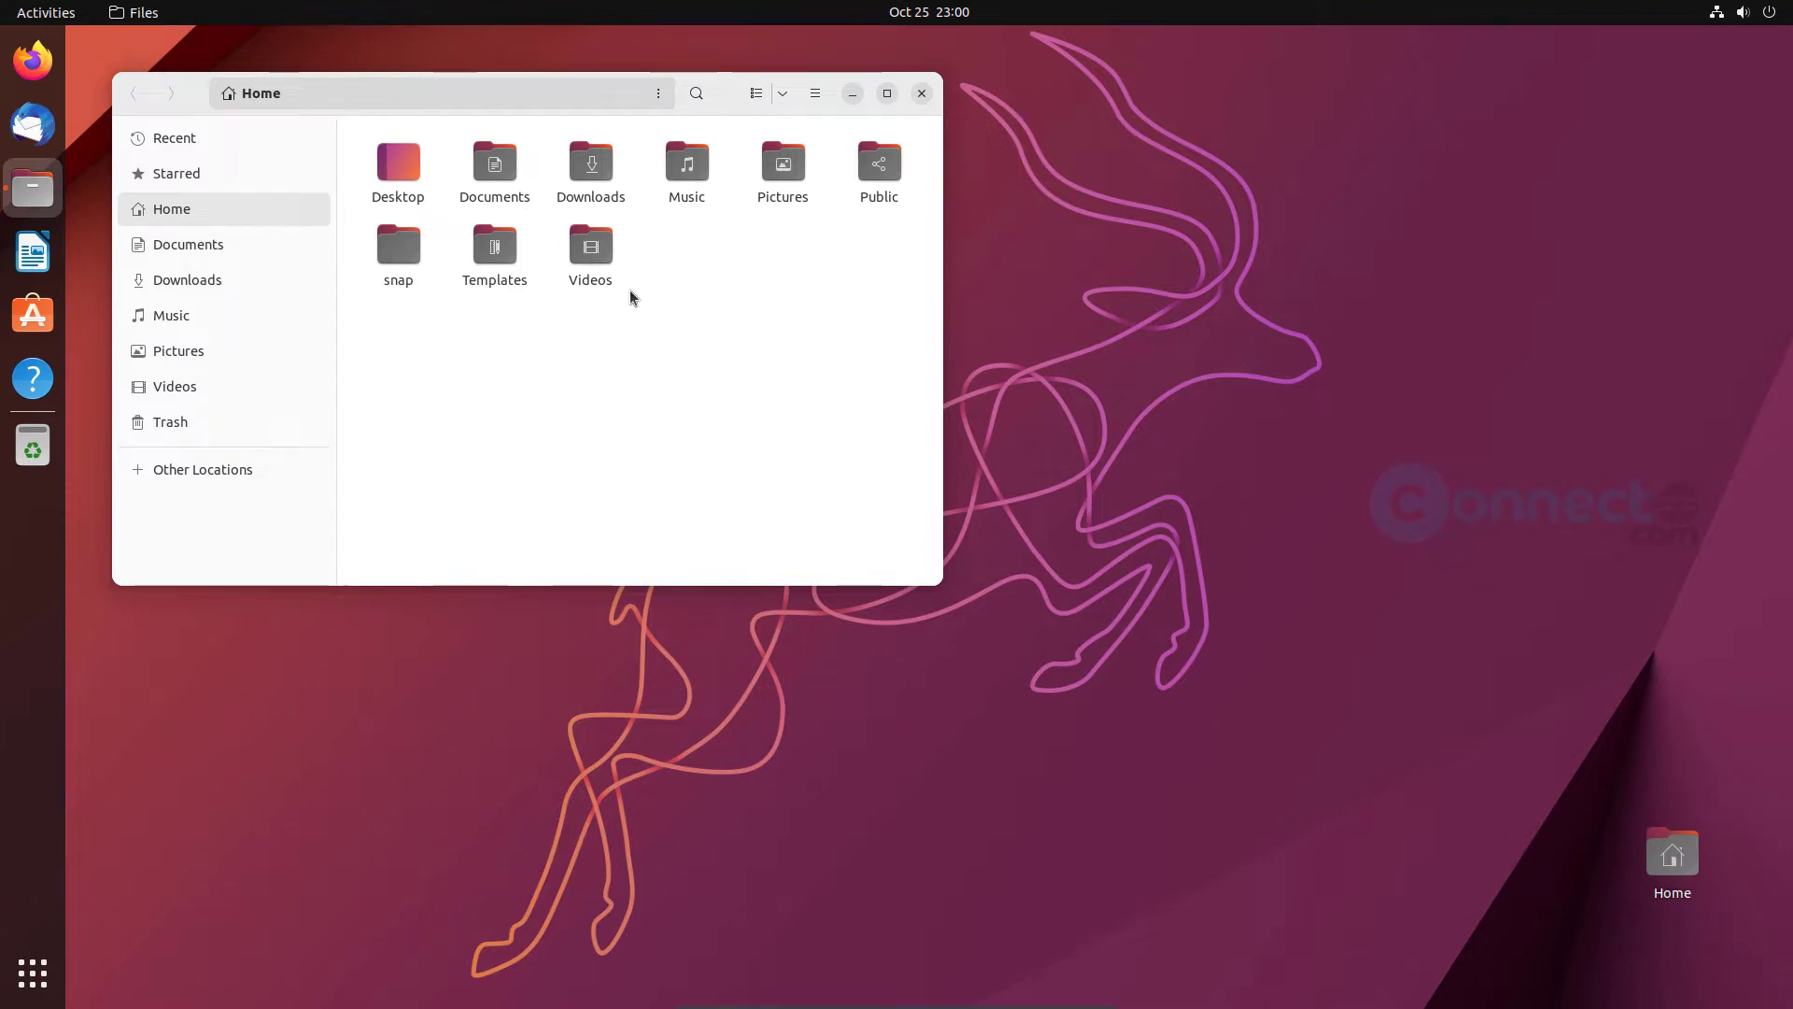
left_click(923, 94)
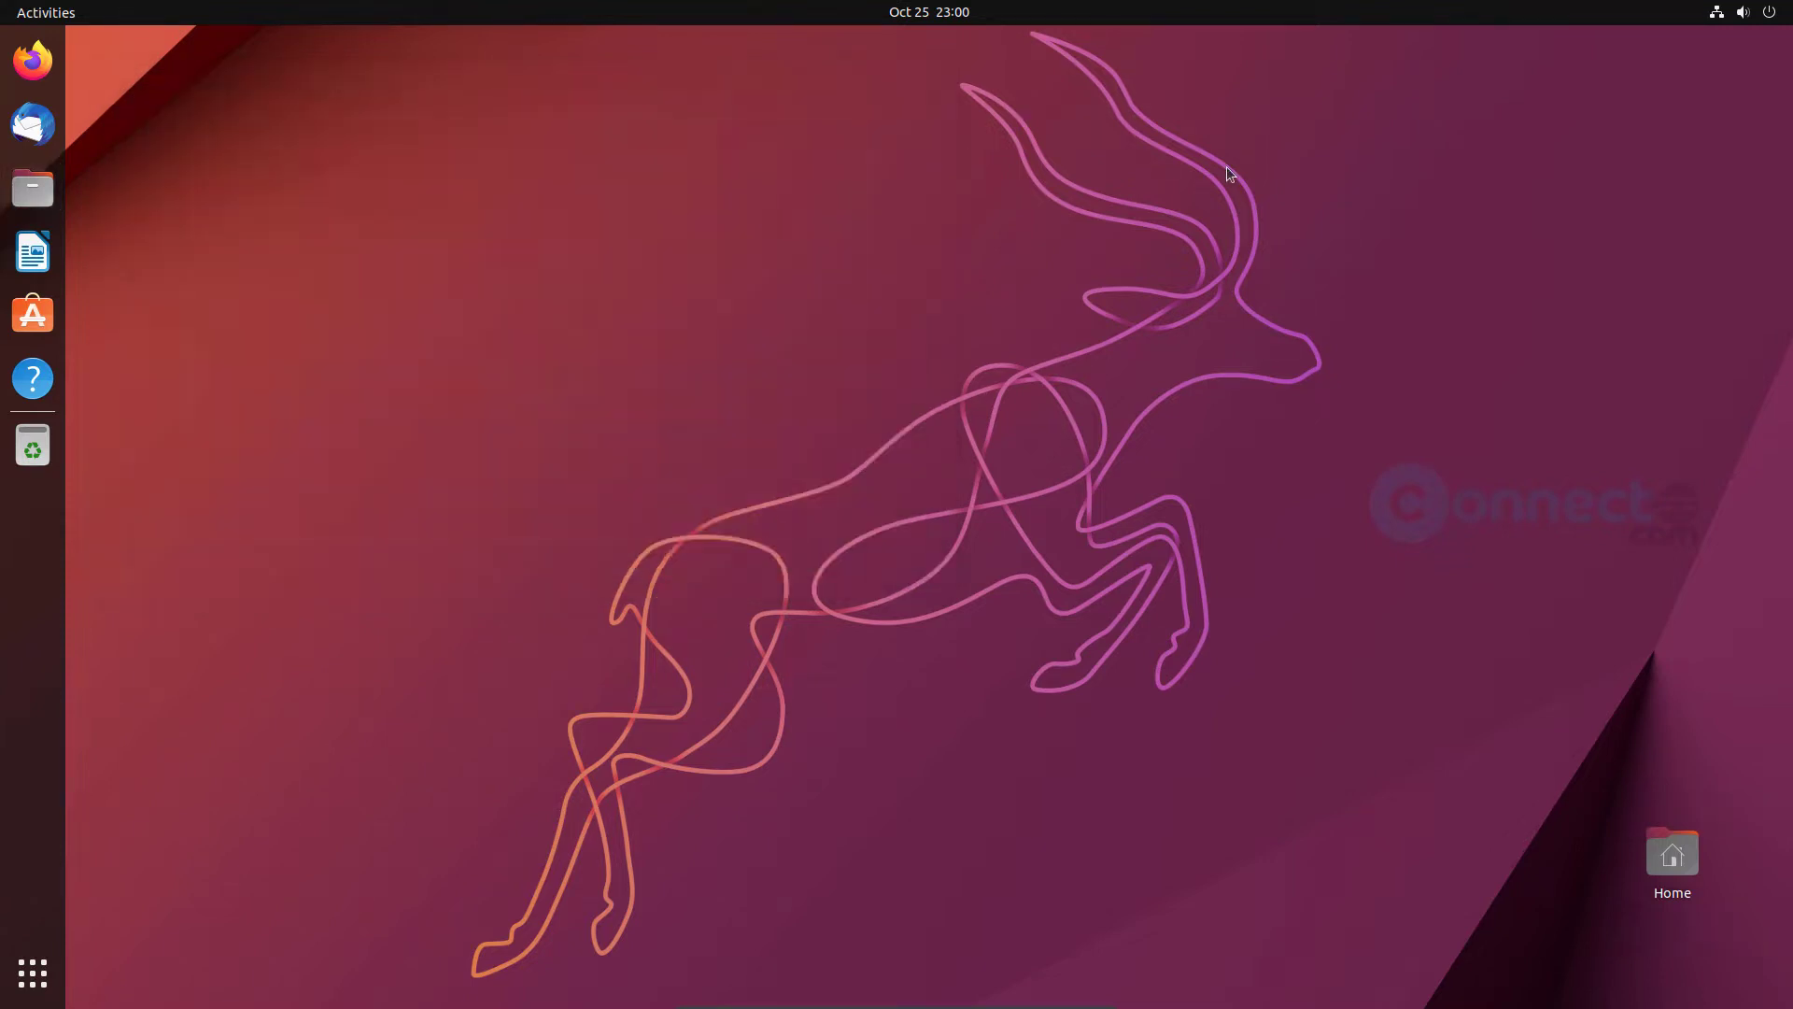
left_click(1773, 14)
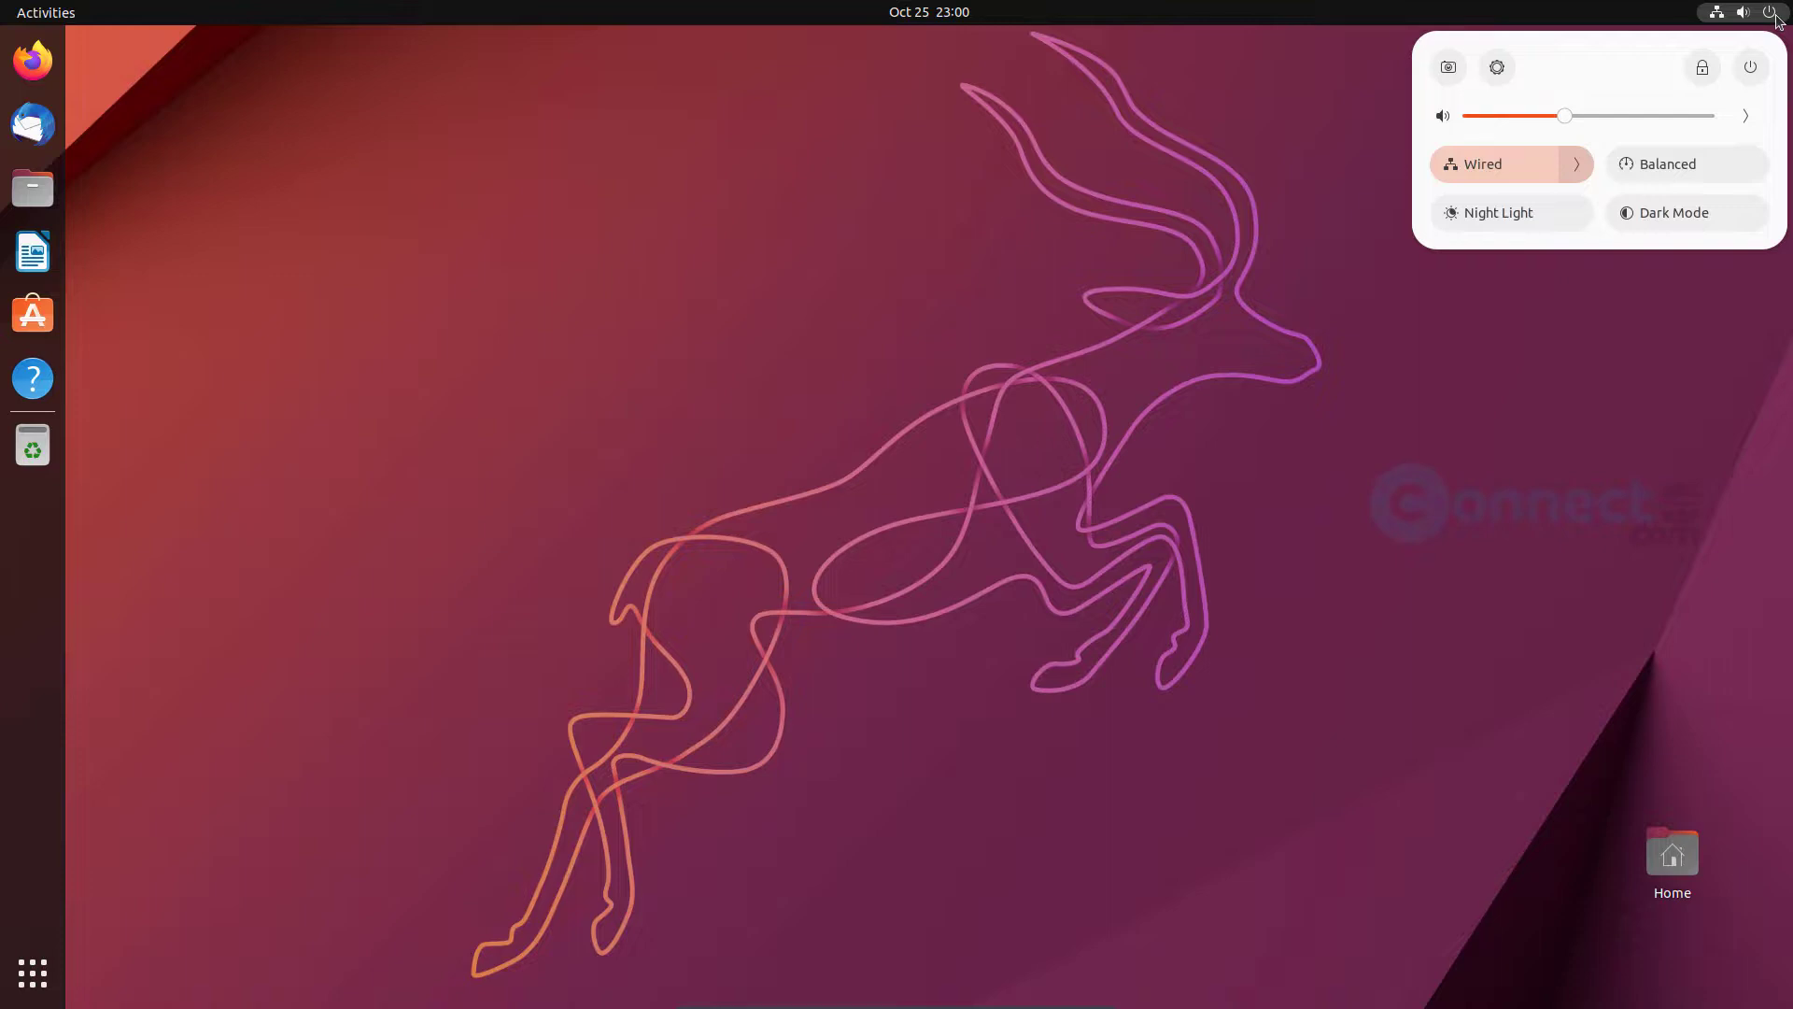
View the power options in the system status menu, and open and close the Settings window.
left_click(1766, 71)
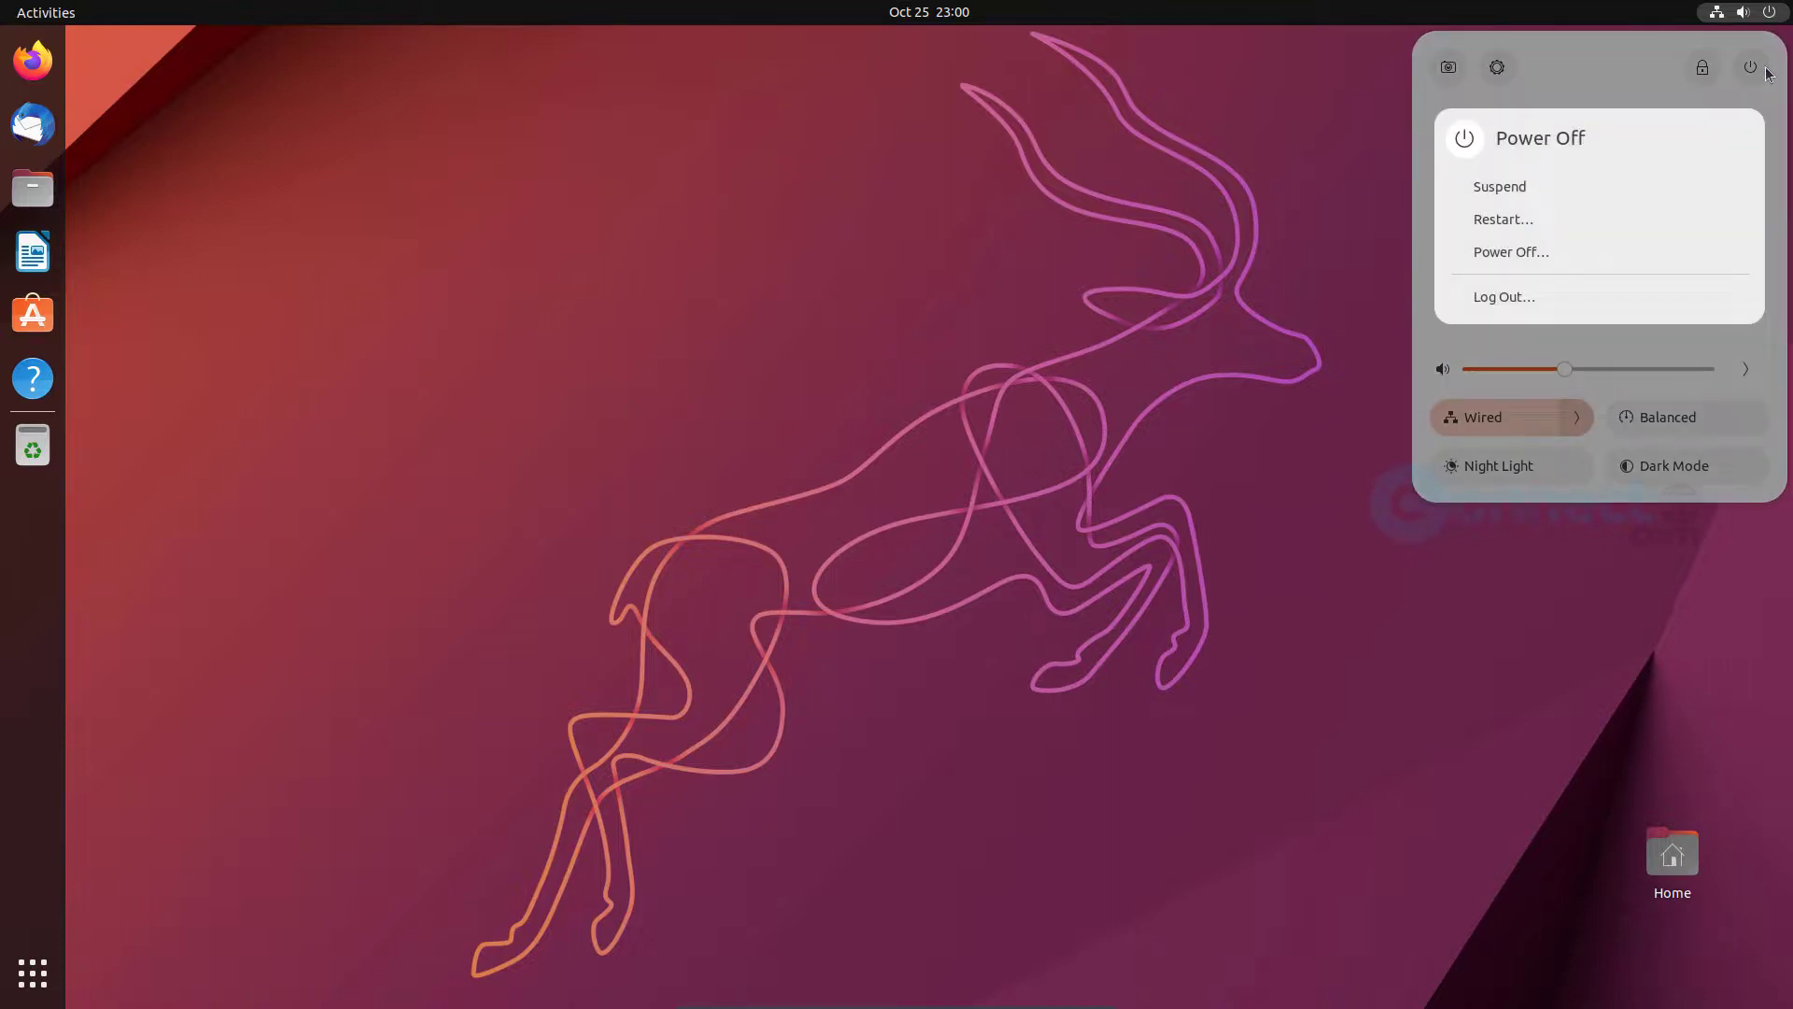
left_click(1763, 71)
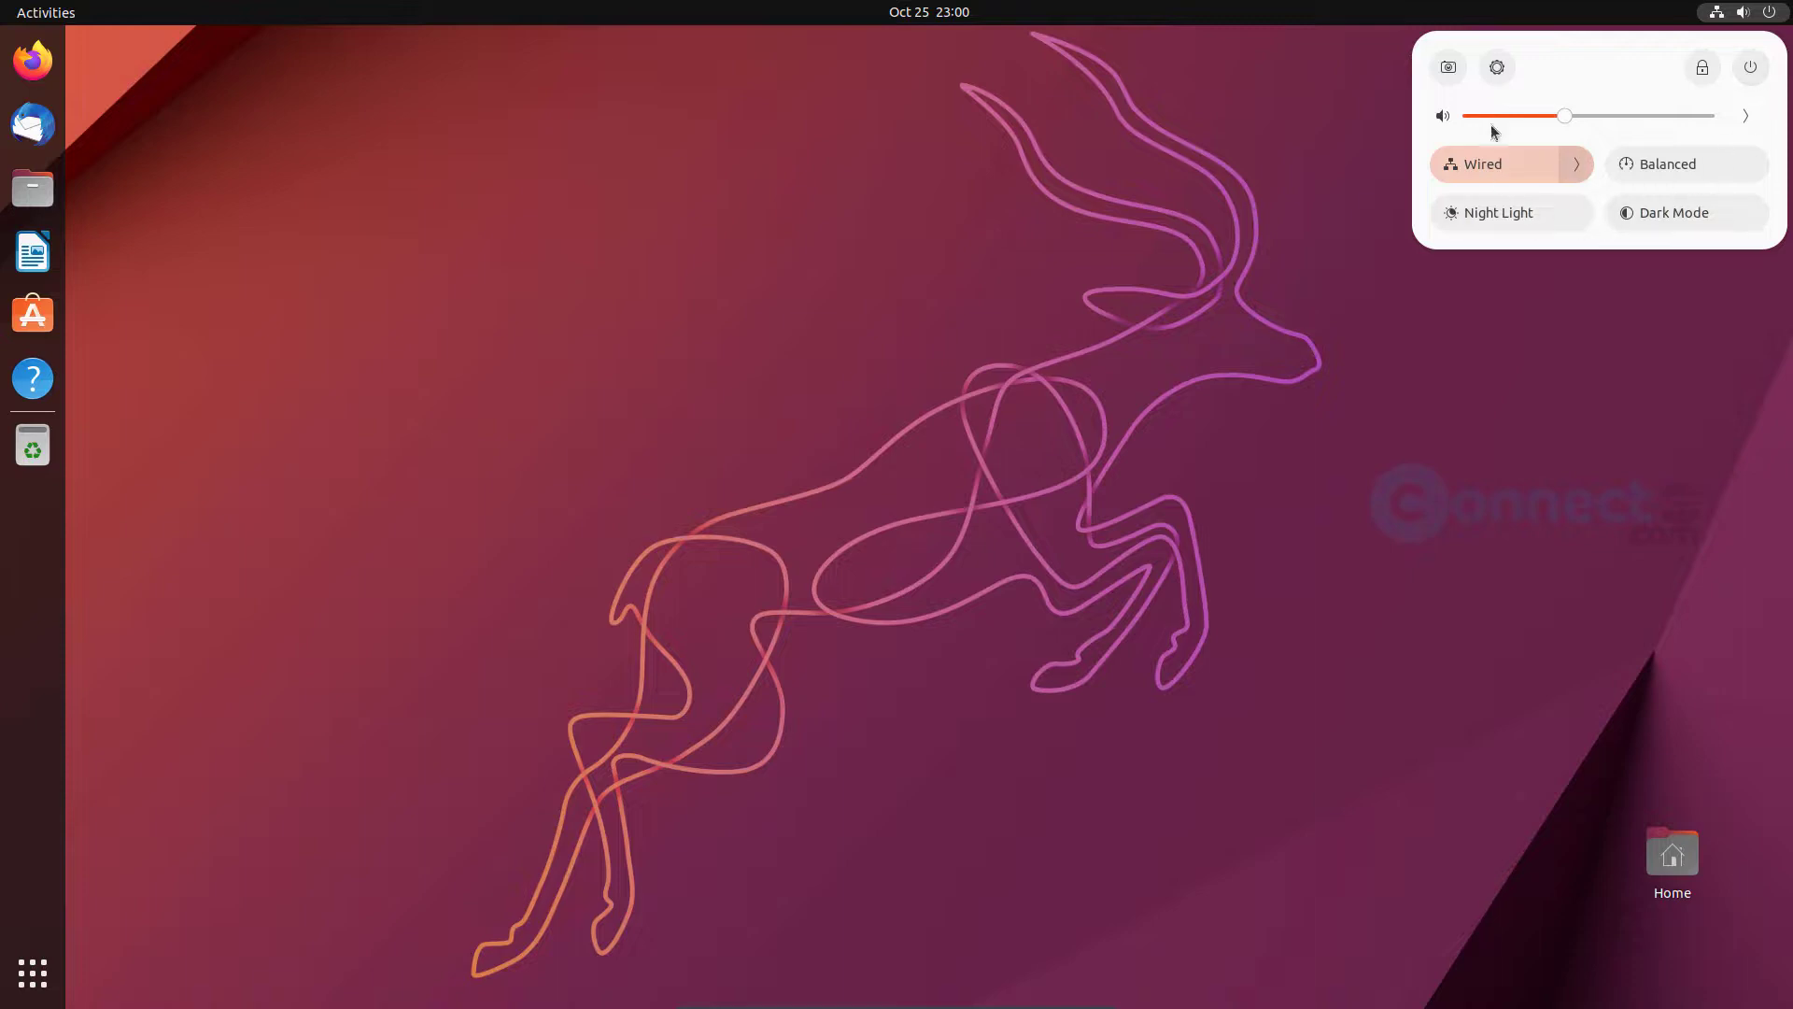
left_click(1498, 68)
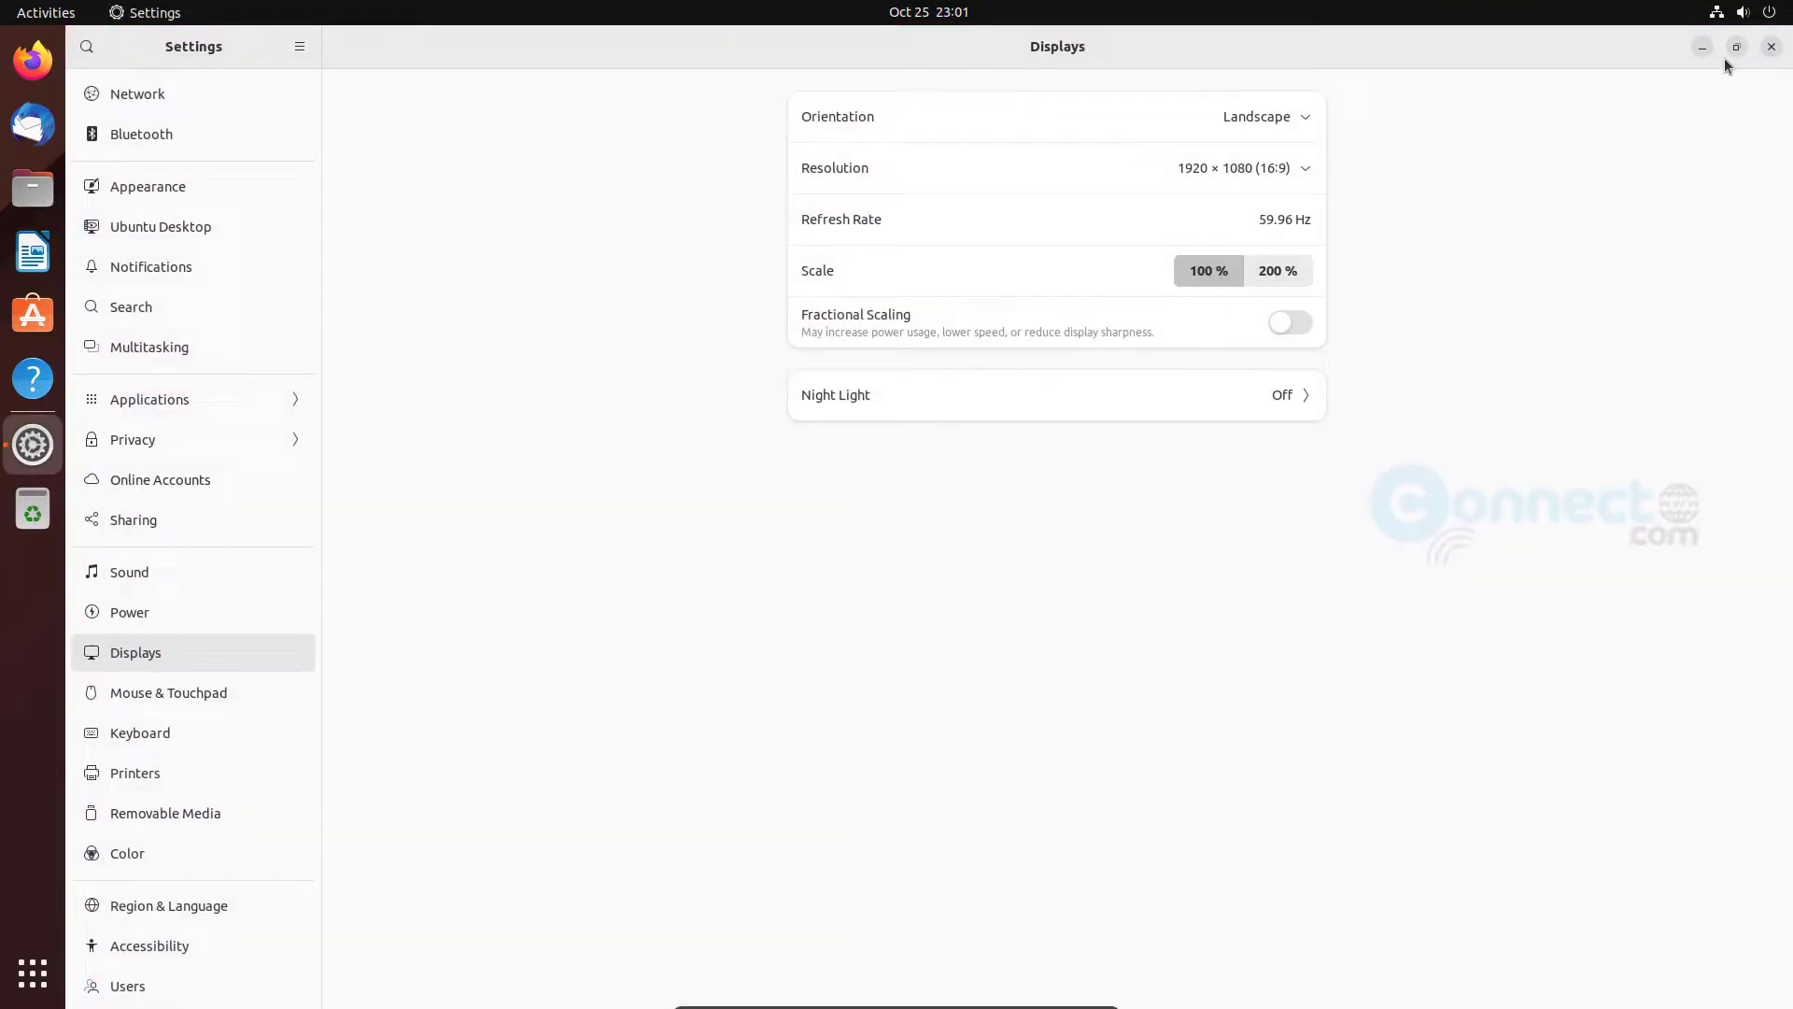
left_click(1770, 47)
View the system status menu and the calendar and notifications panel, and return to the desktop.
left_click(1776, 15)
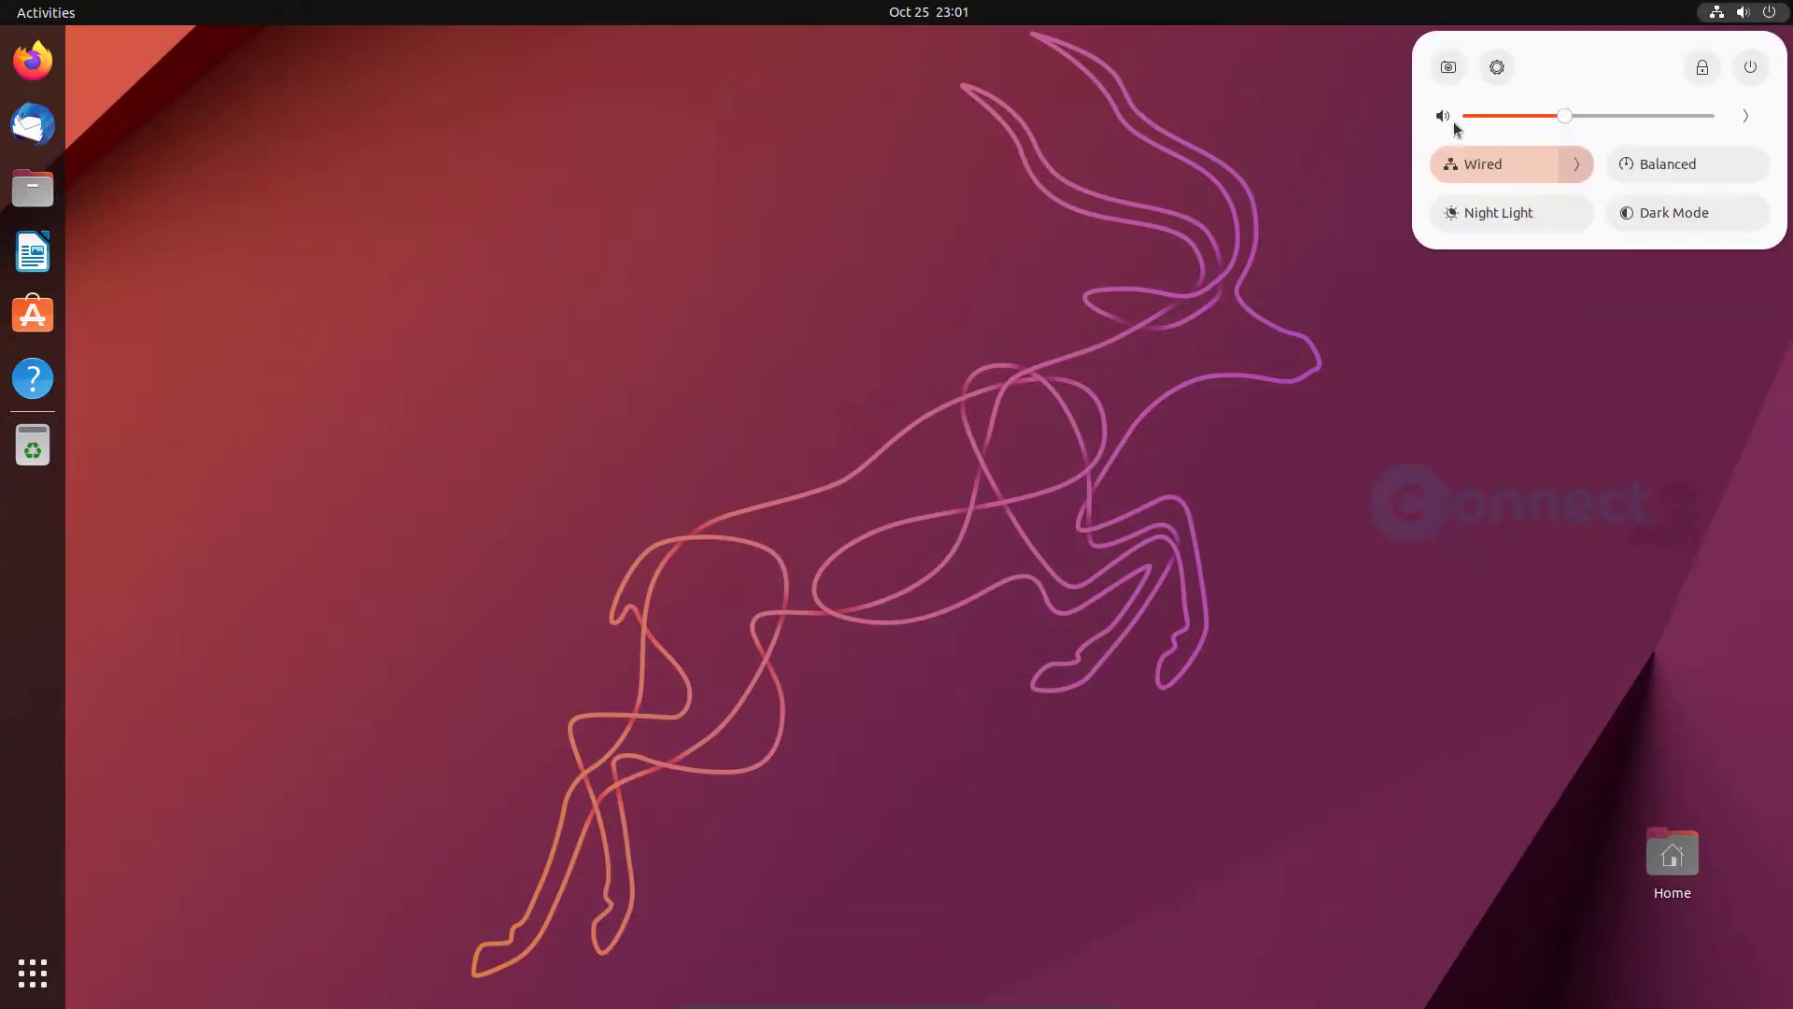
left_click(943, 13)
left_click(944, 14)
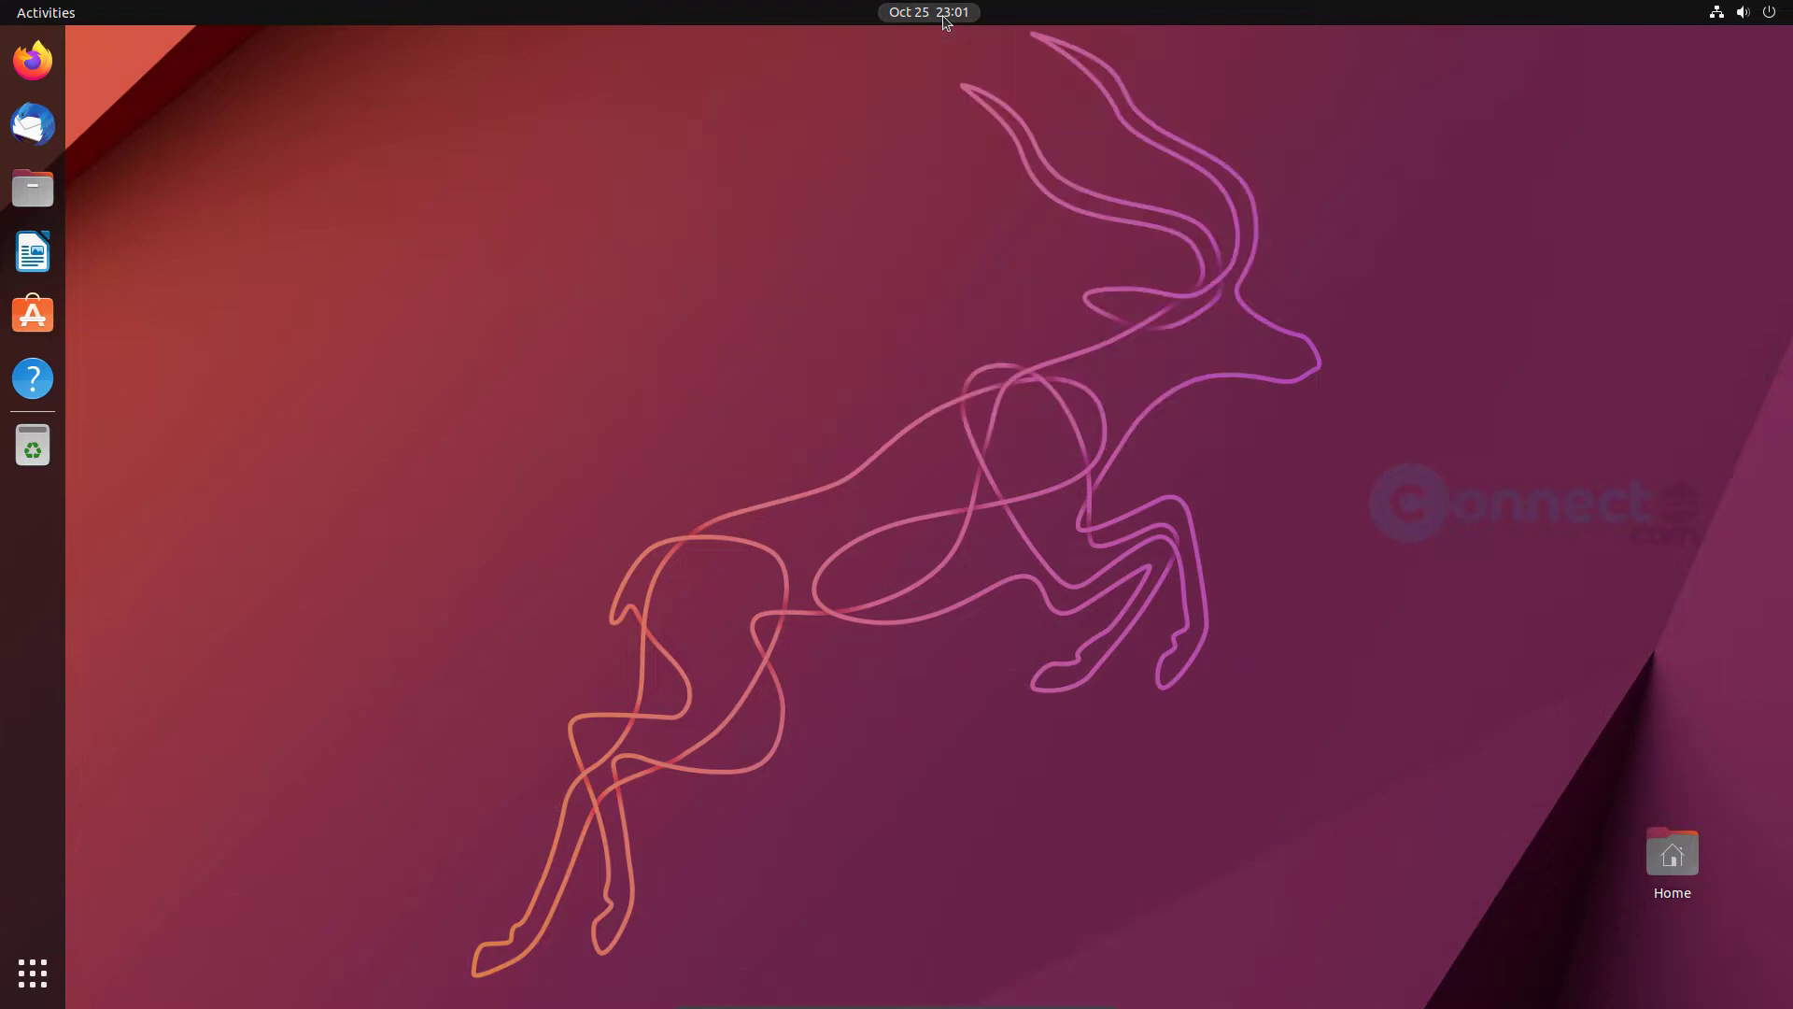
left_click(943, 13)
left_click(481, 181)
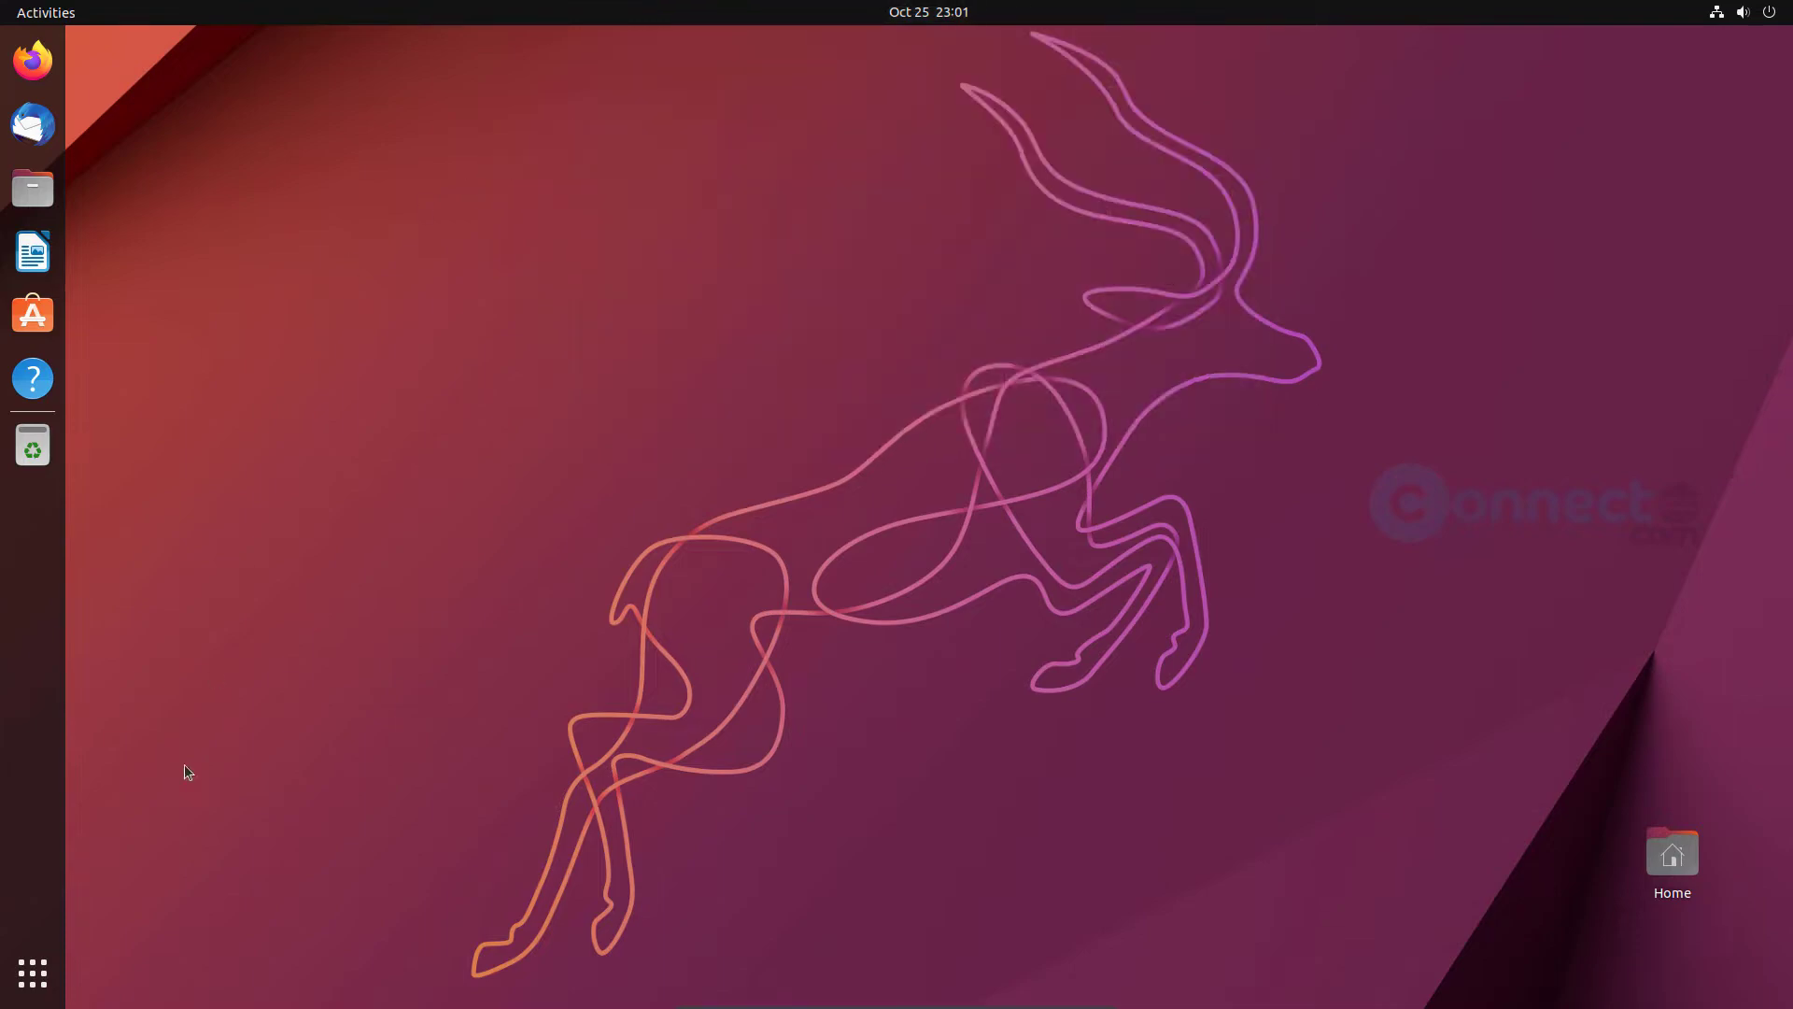
Browse both pages of Ubuntu's installed applications and return to the desktop.
left_click(32, 973)
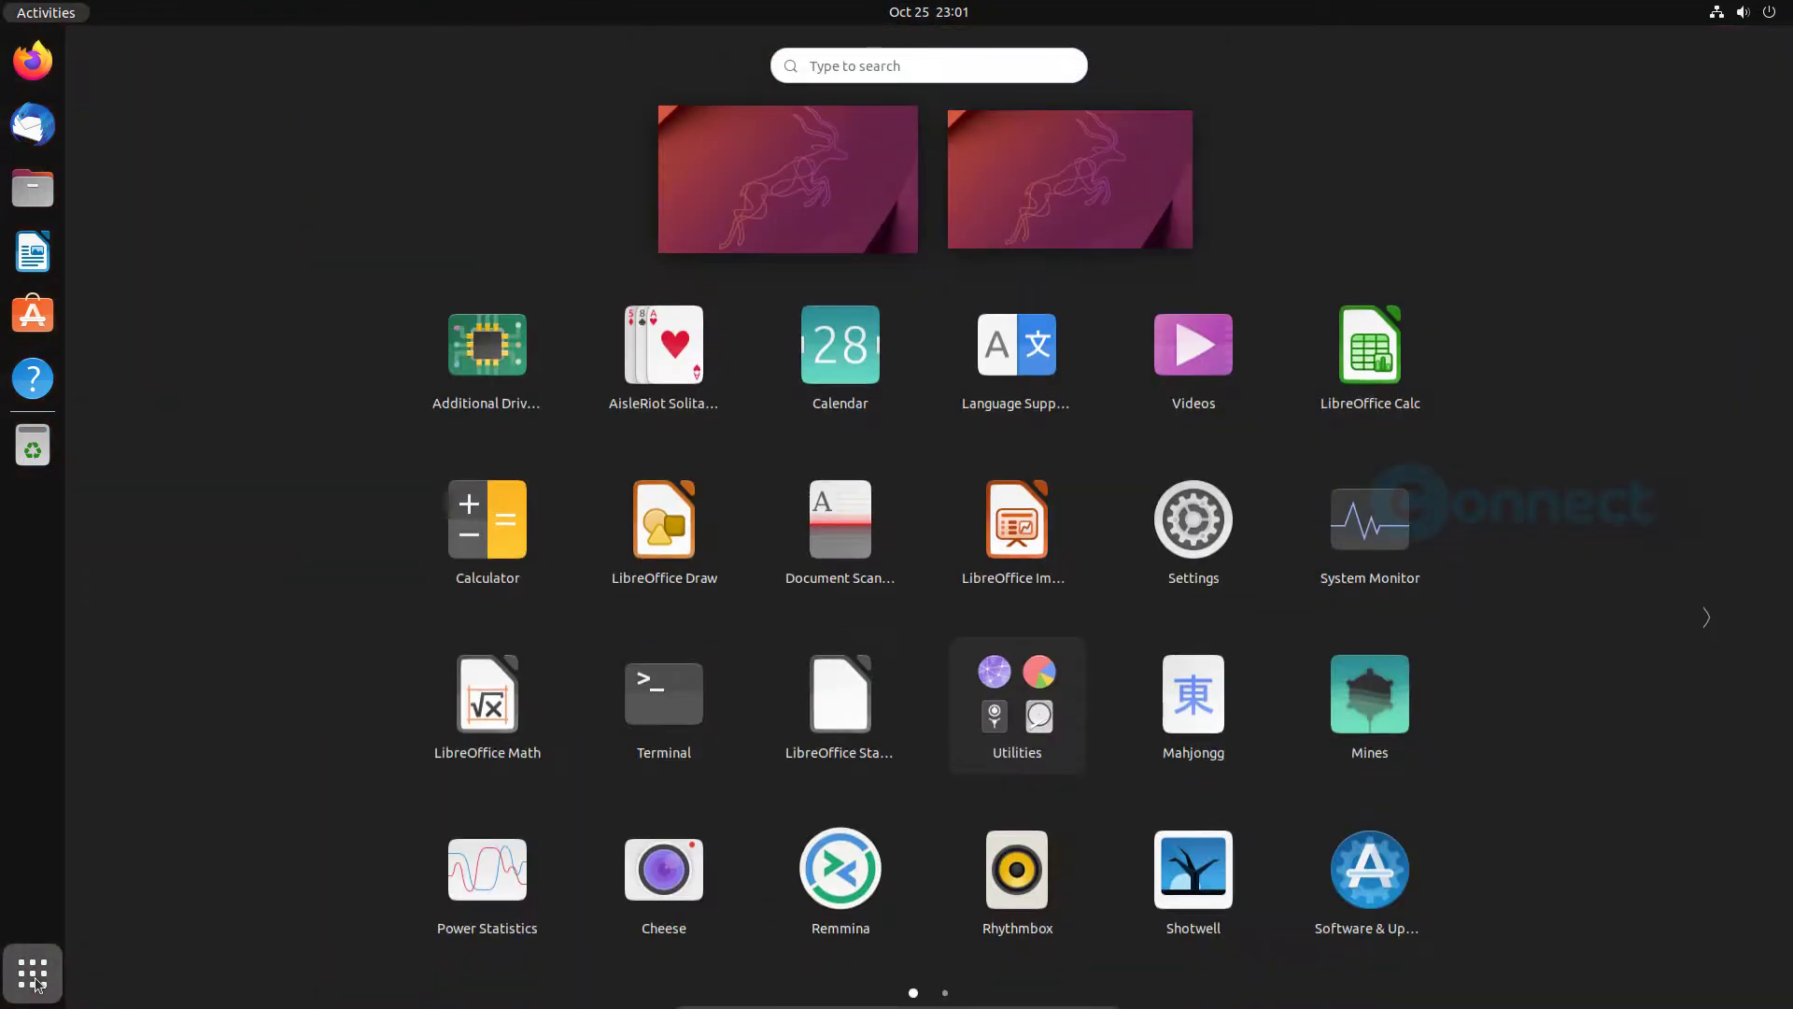
scroll(926, 625, "down", 1)
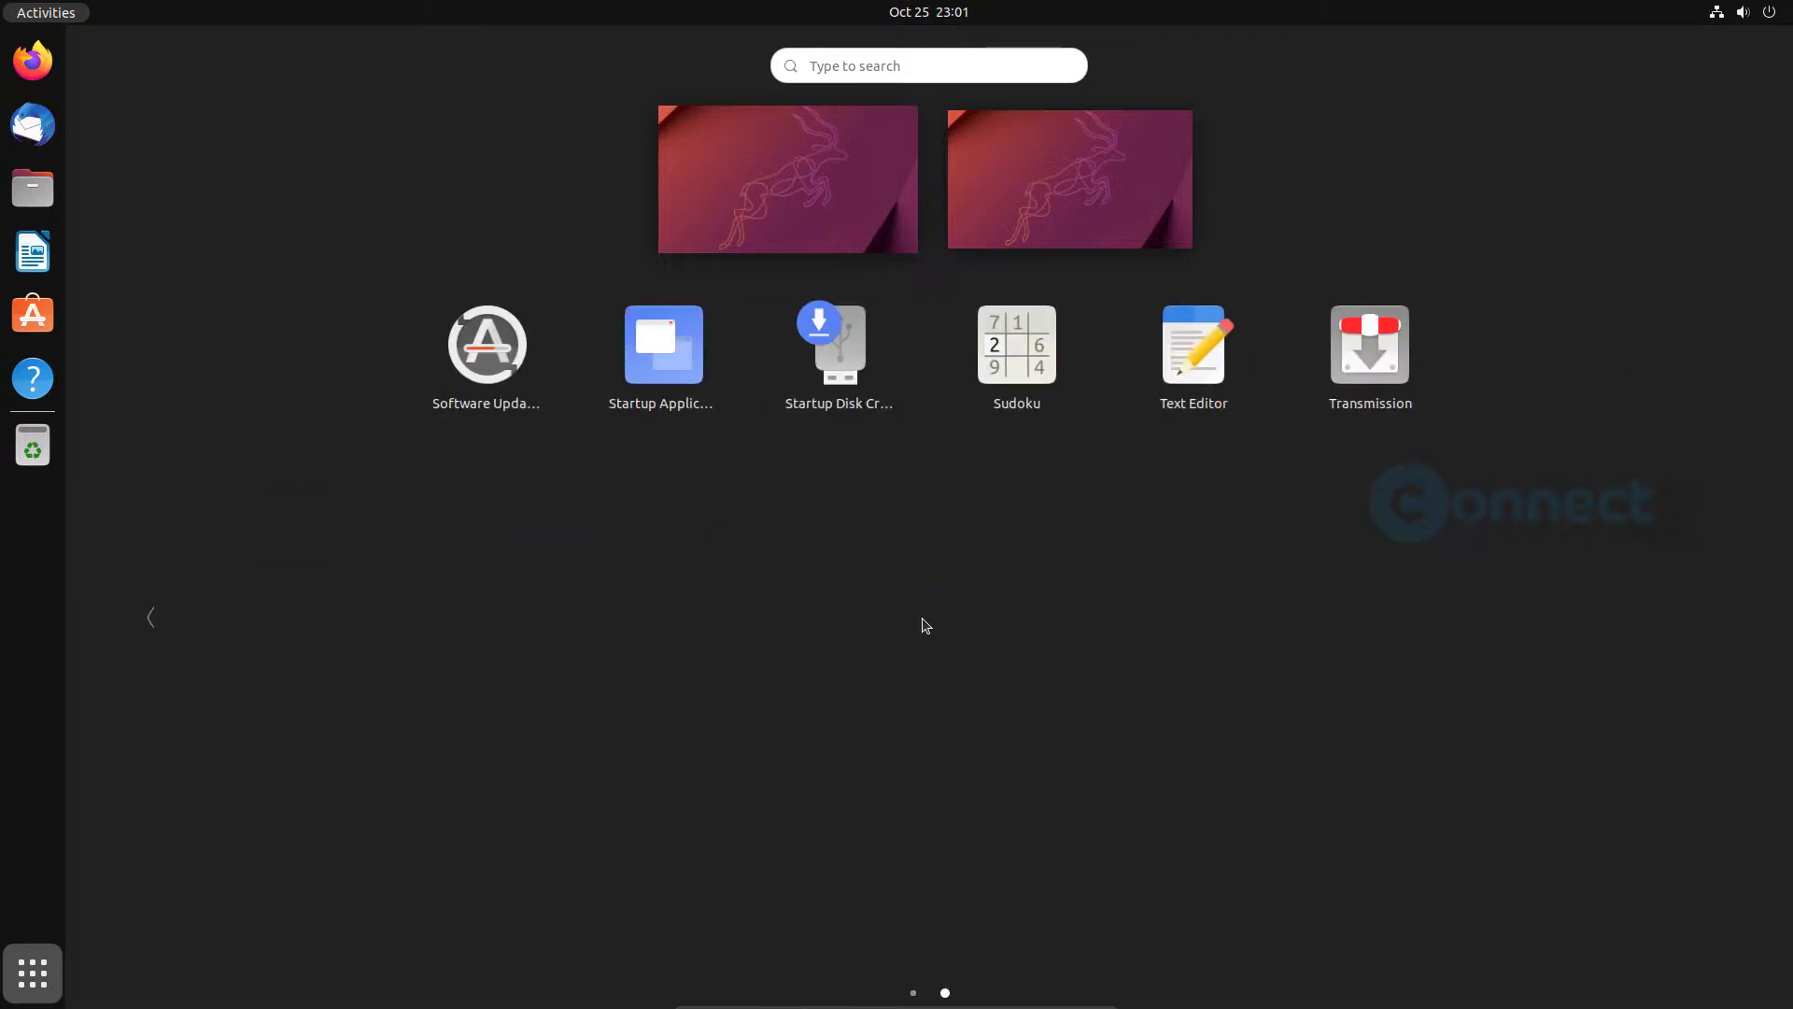
scroll(925, 625, "up", 1)
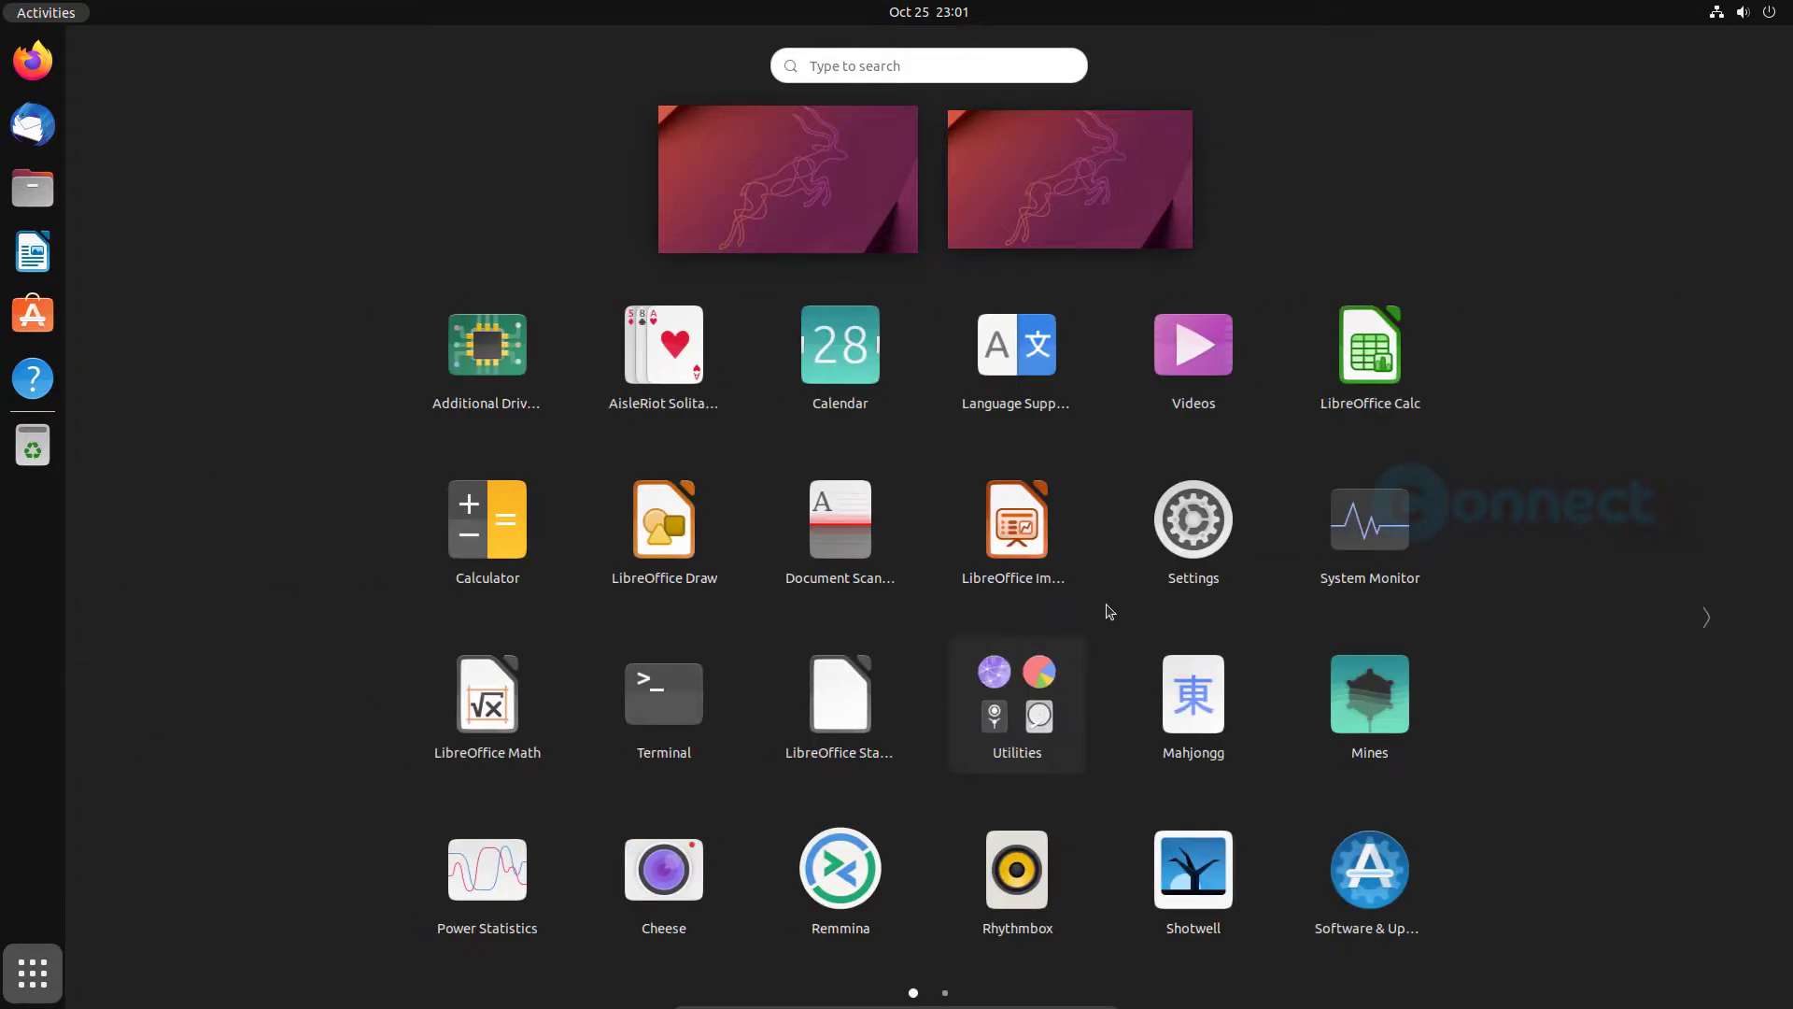
left_click(33, 973)
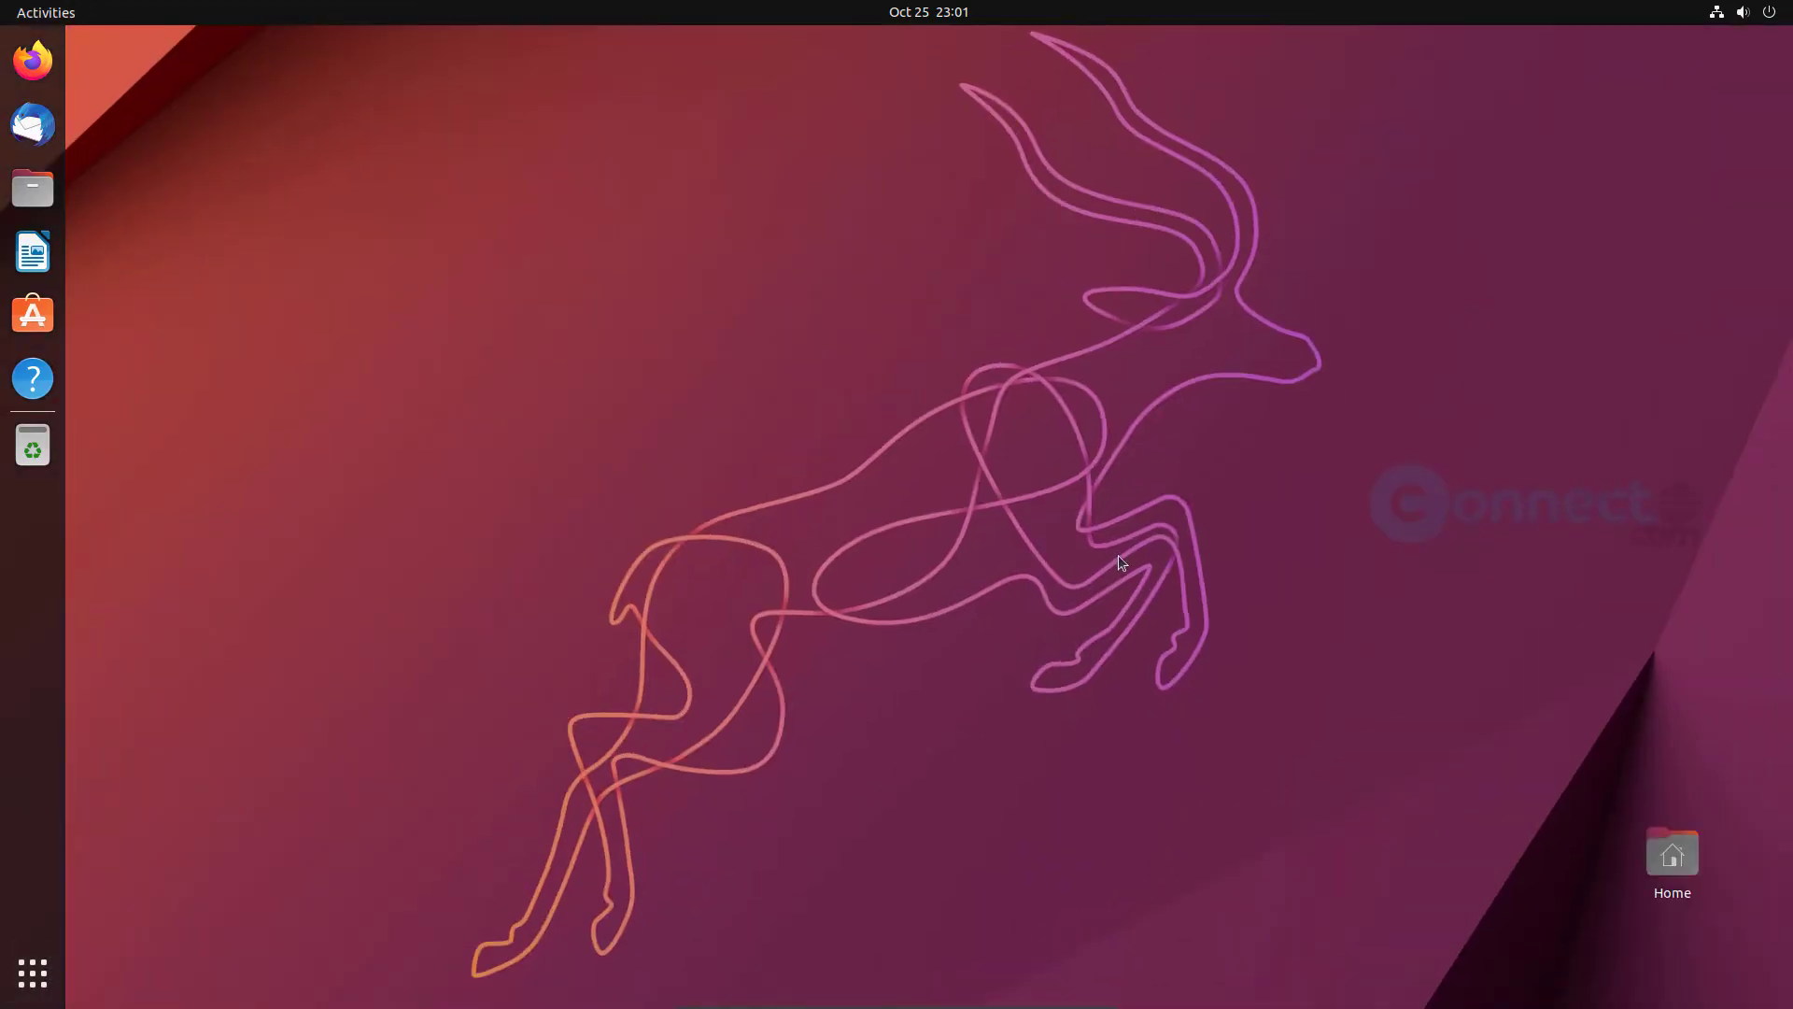
View the style, color and background options on the Appearance page of Settings and close the window.
left_click(1784, 18)
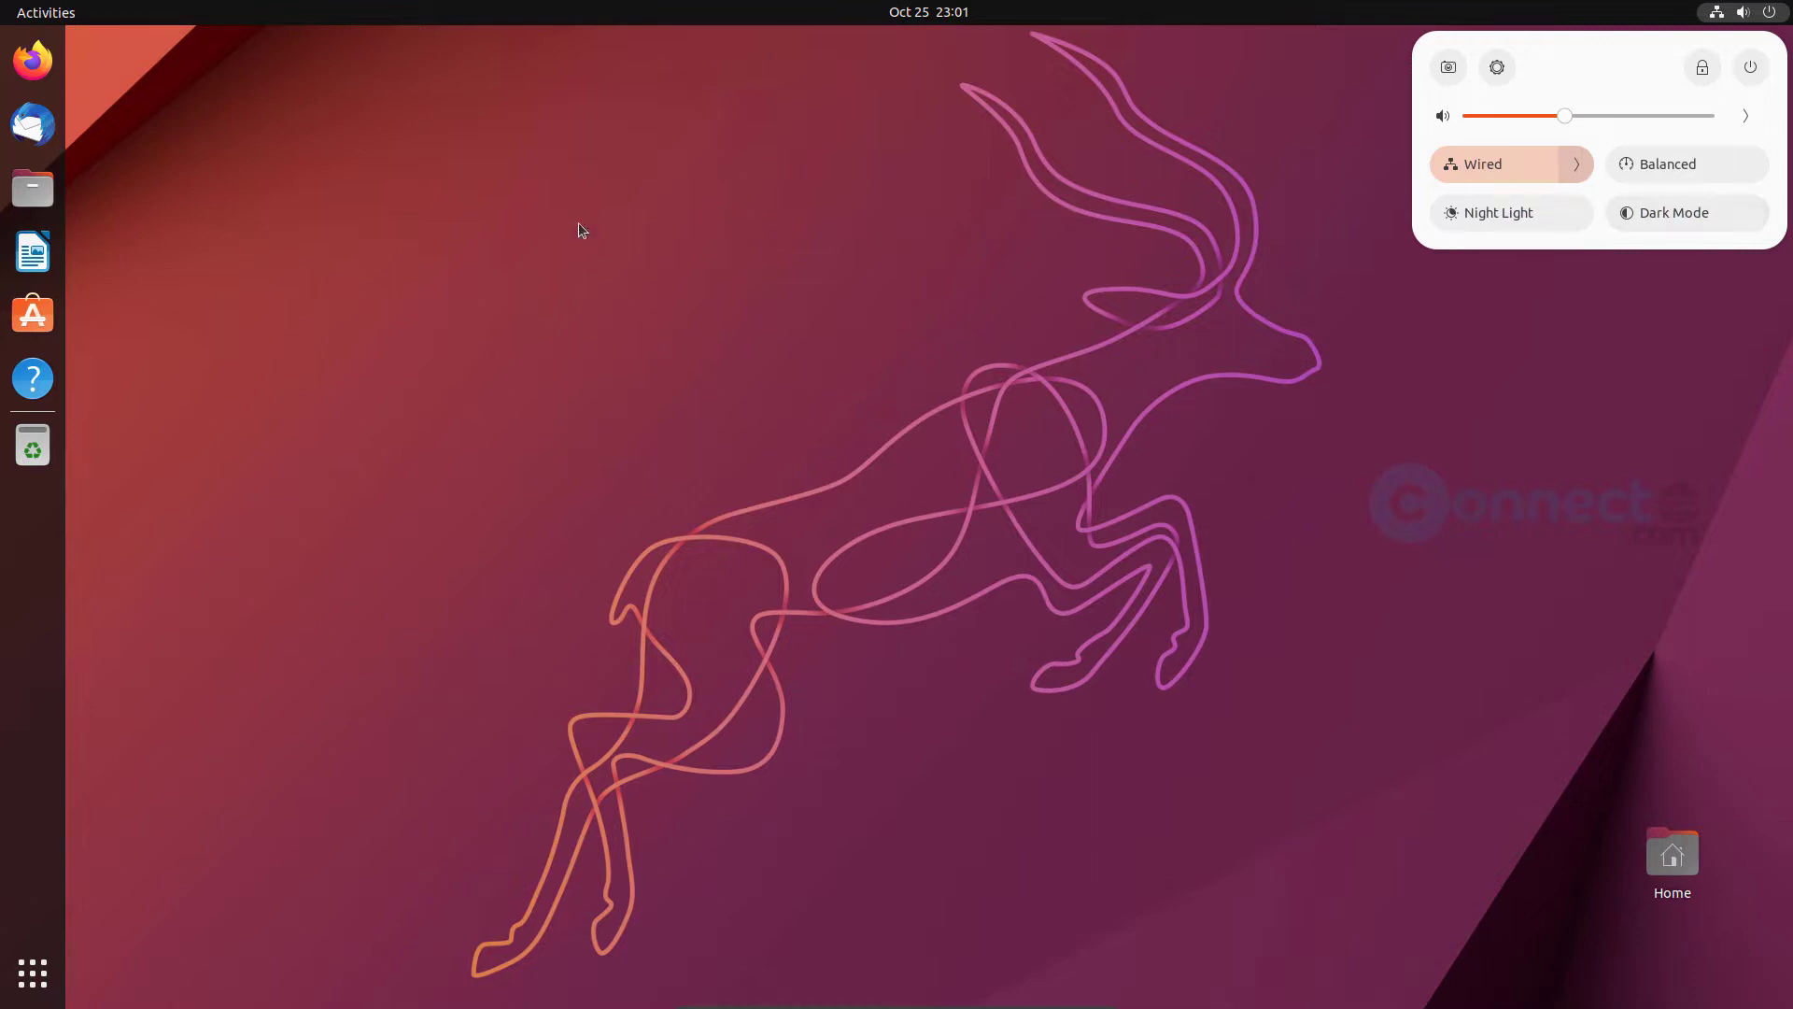
left_click(1500, 67)
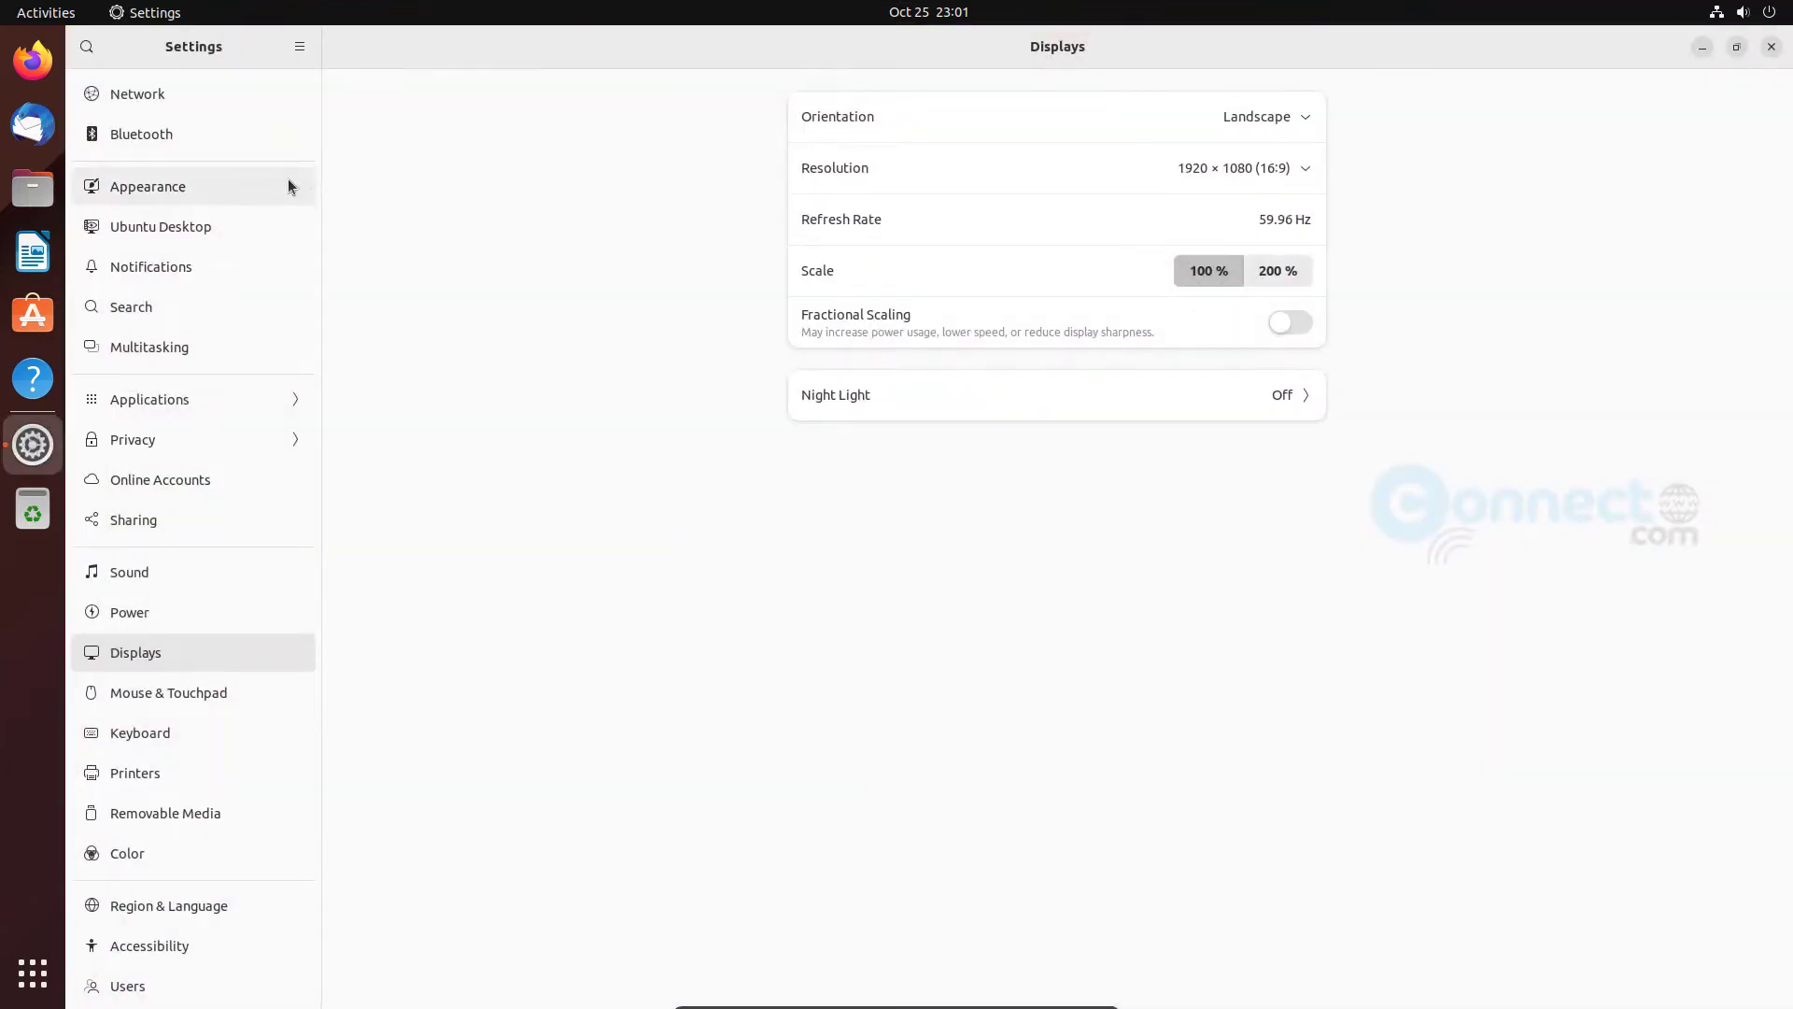
left_click(271, 190)
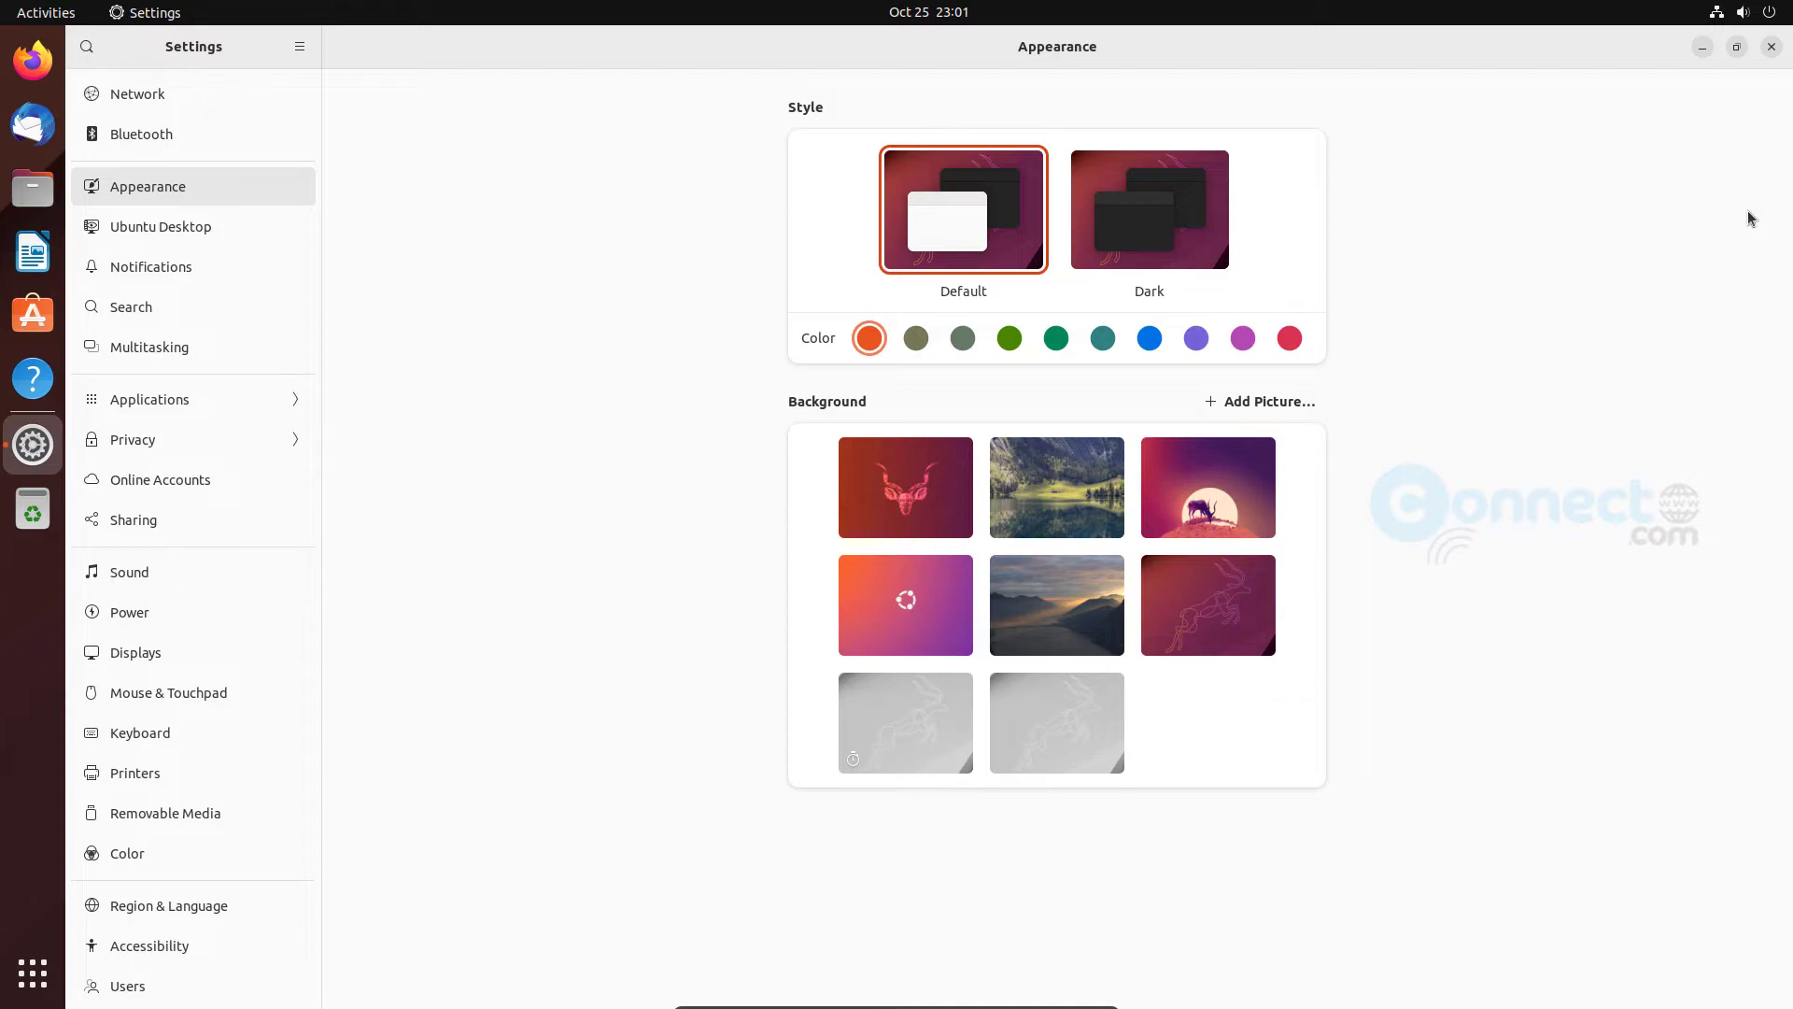
left_click(1772, 46)
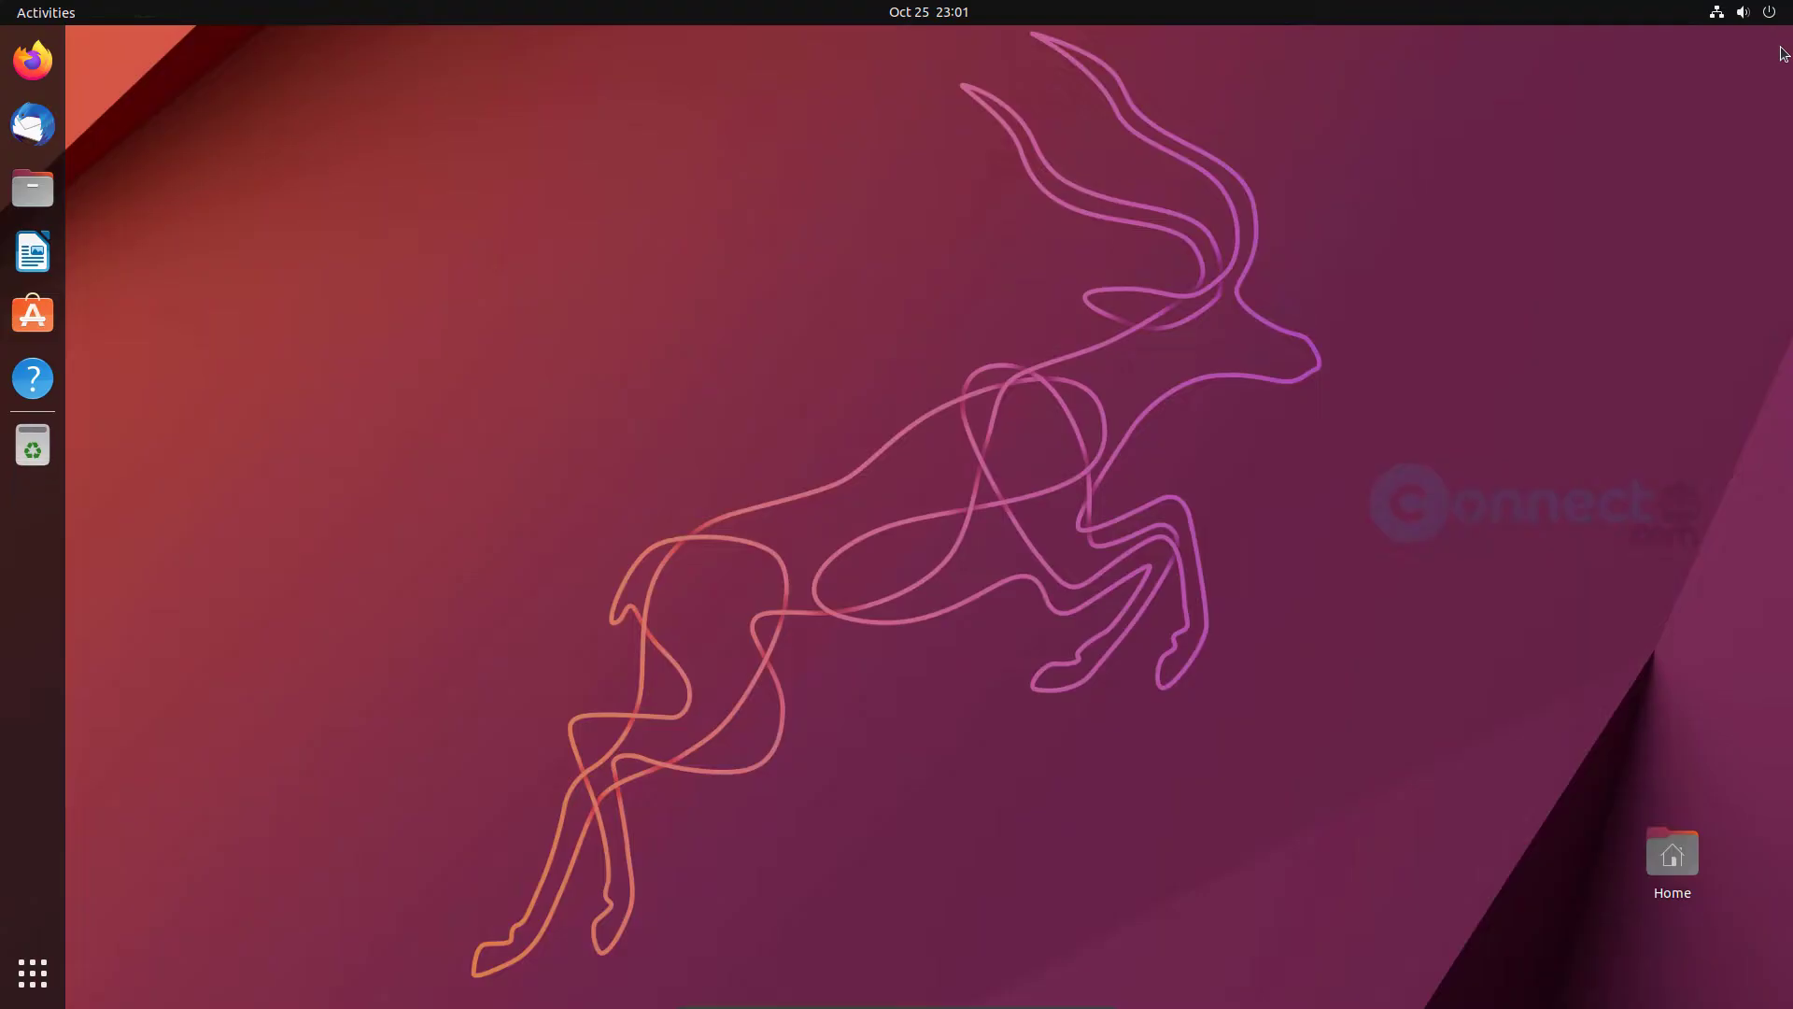
Power off the Ubuntu virtual machine from the system status menu and confirm the shutdown.
left_click(1778, 15)
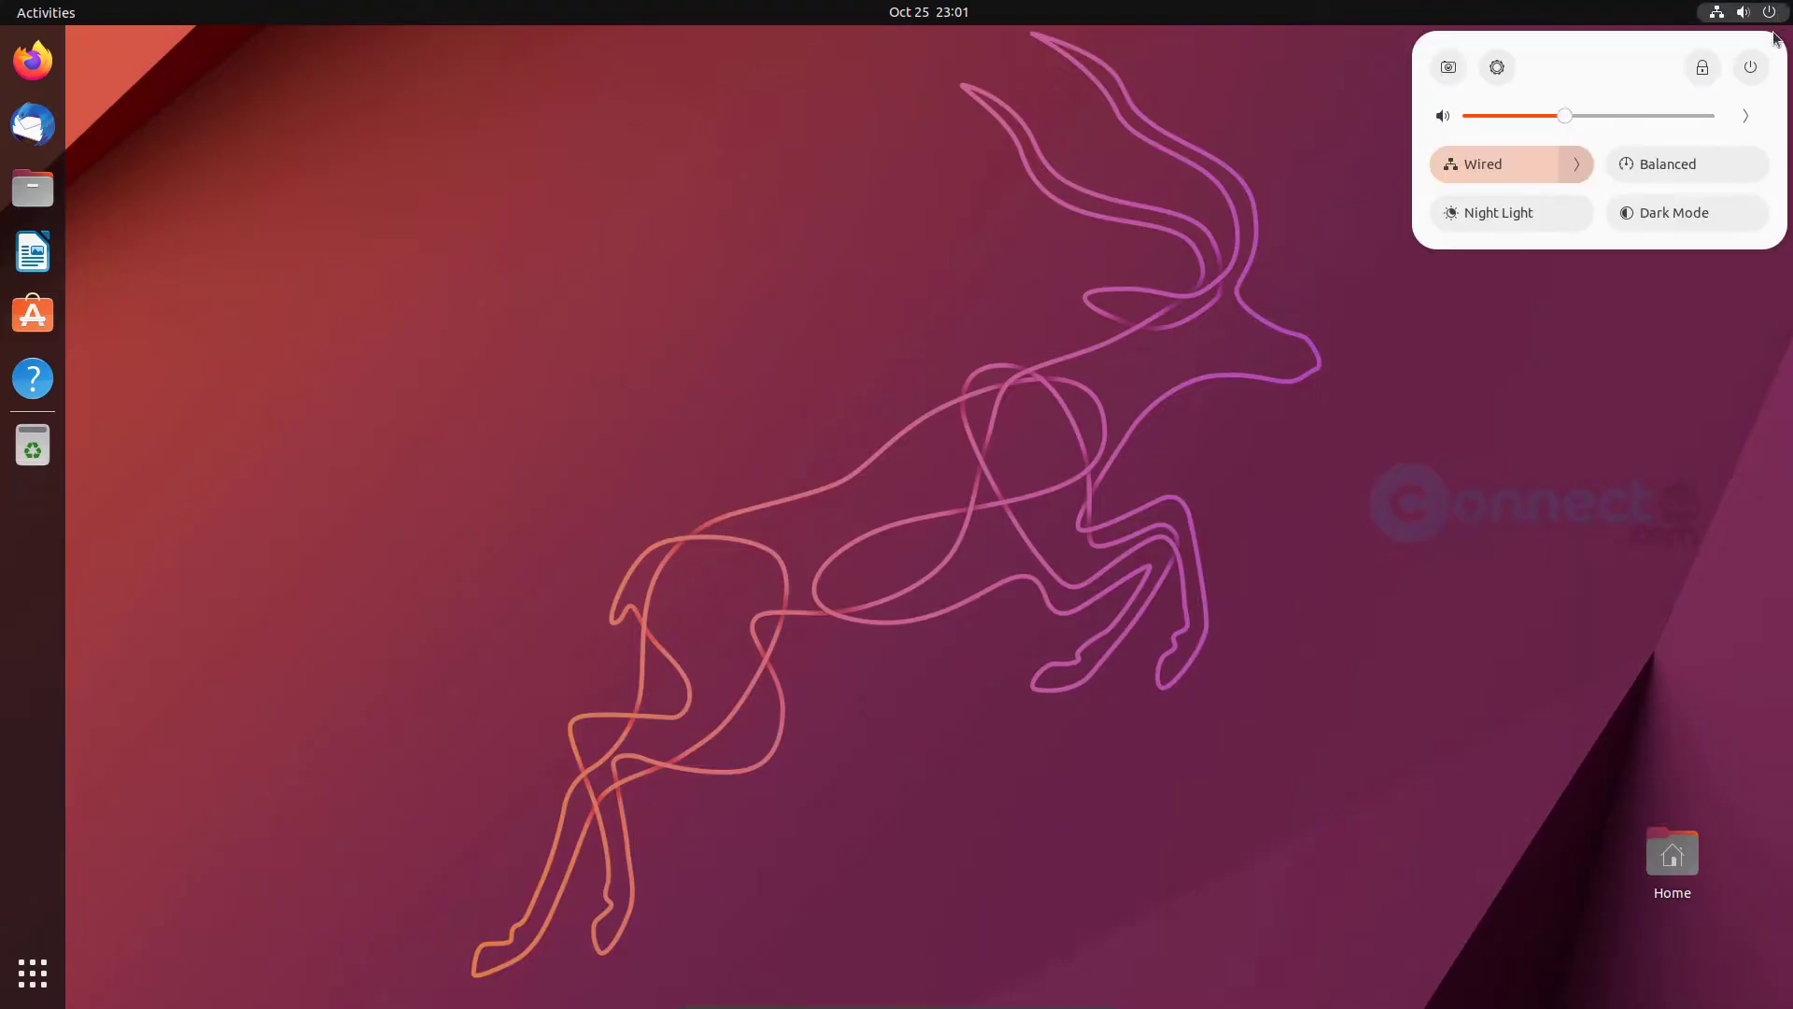
left_click(1750, 76)
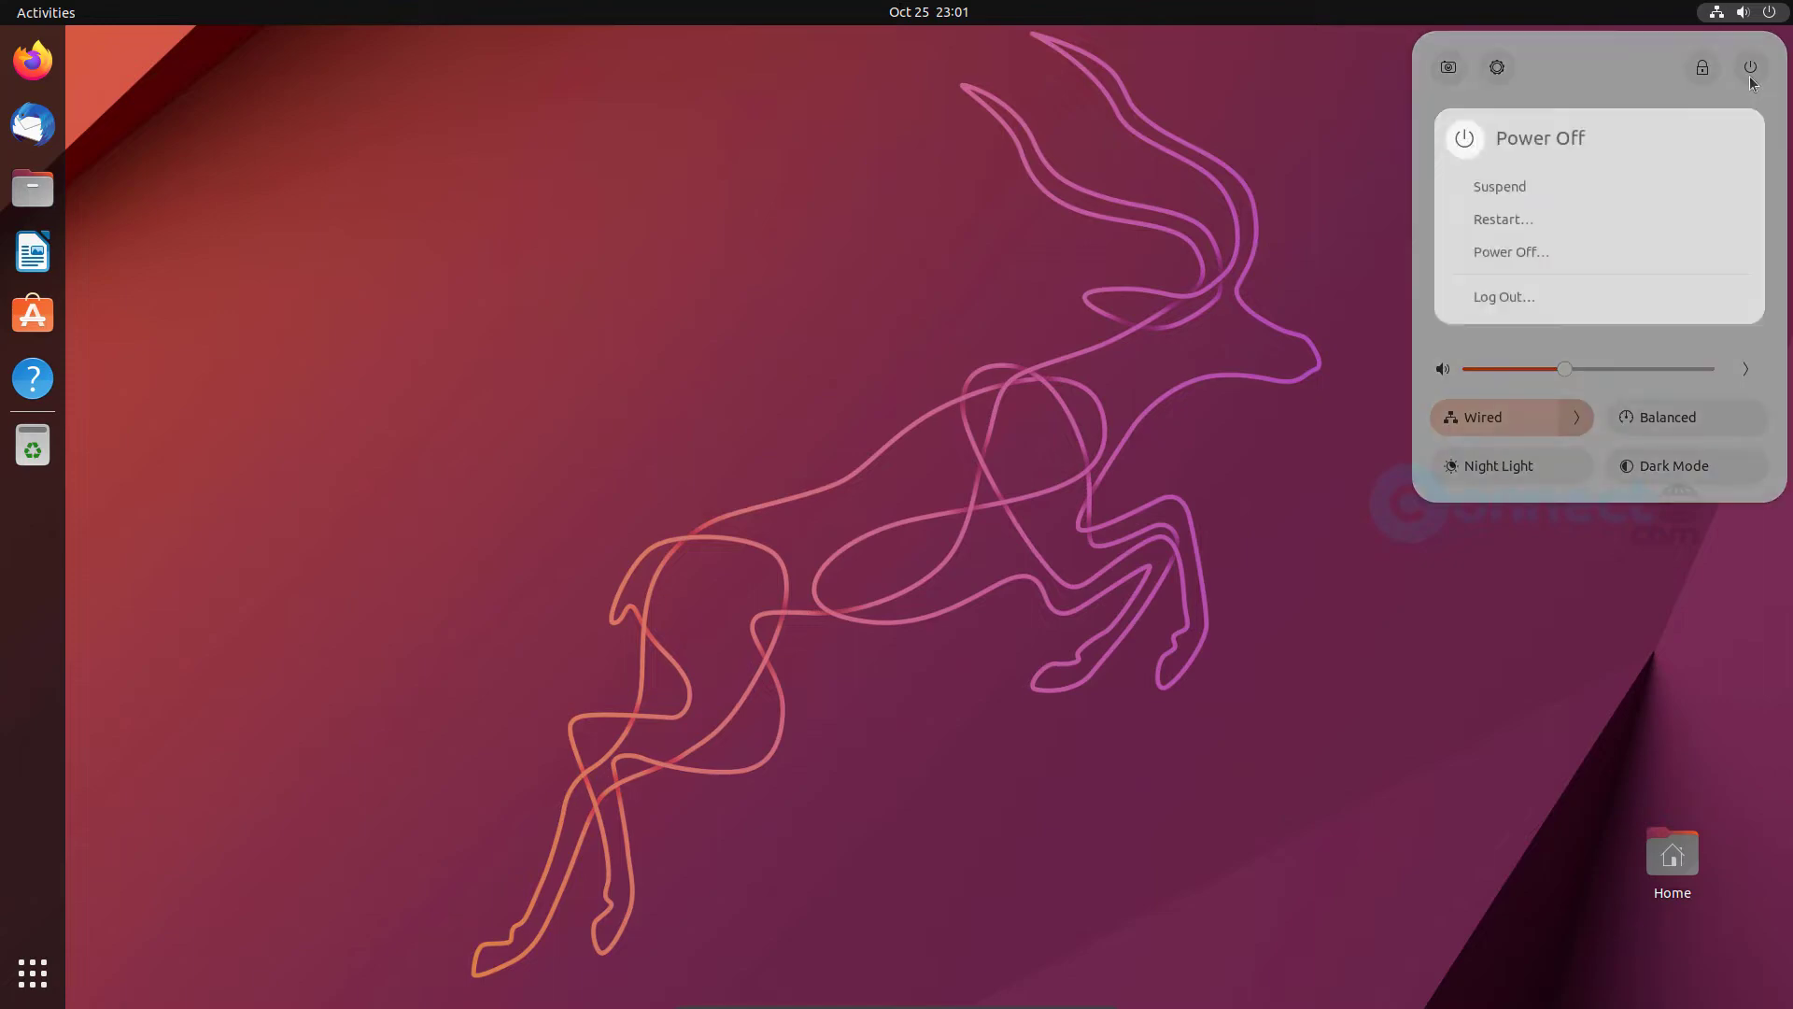
left_click(1634, 254)
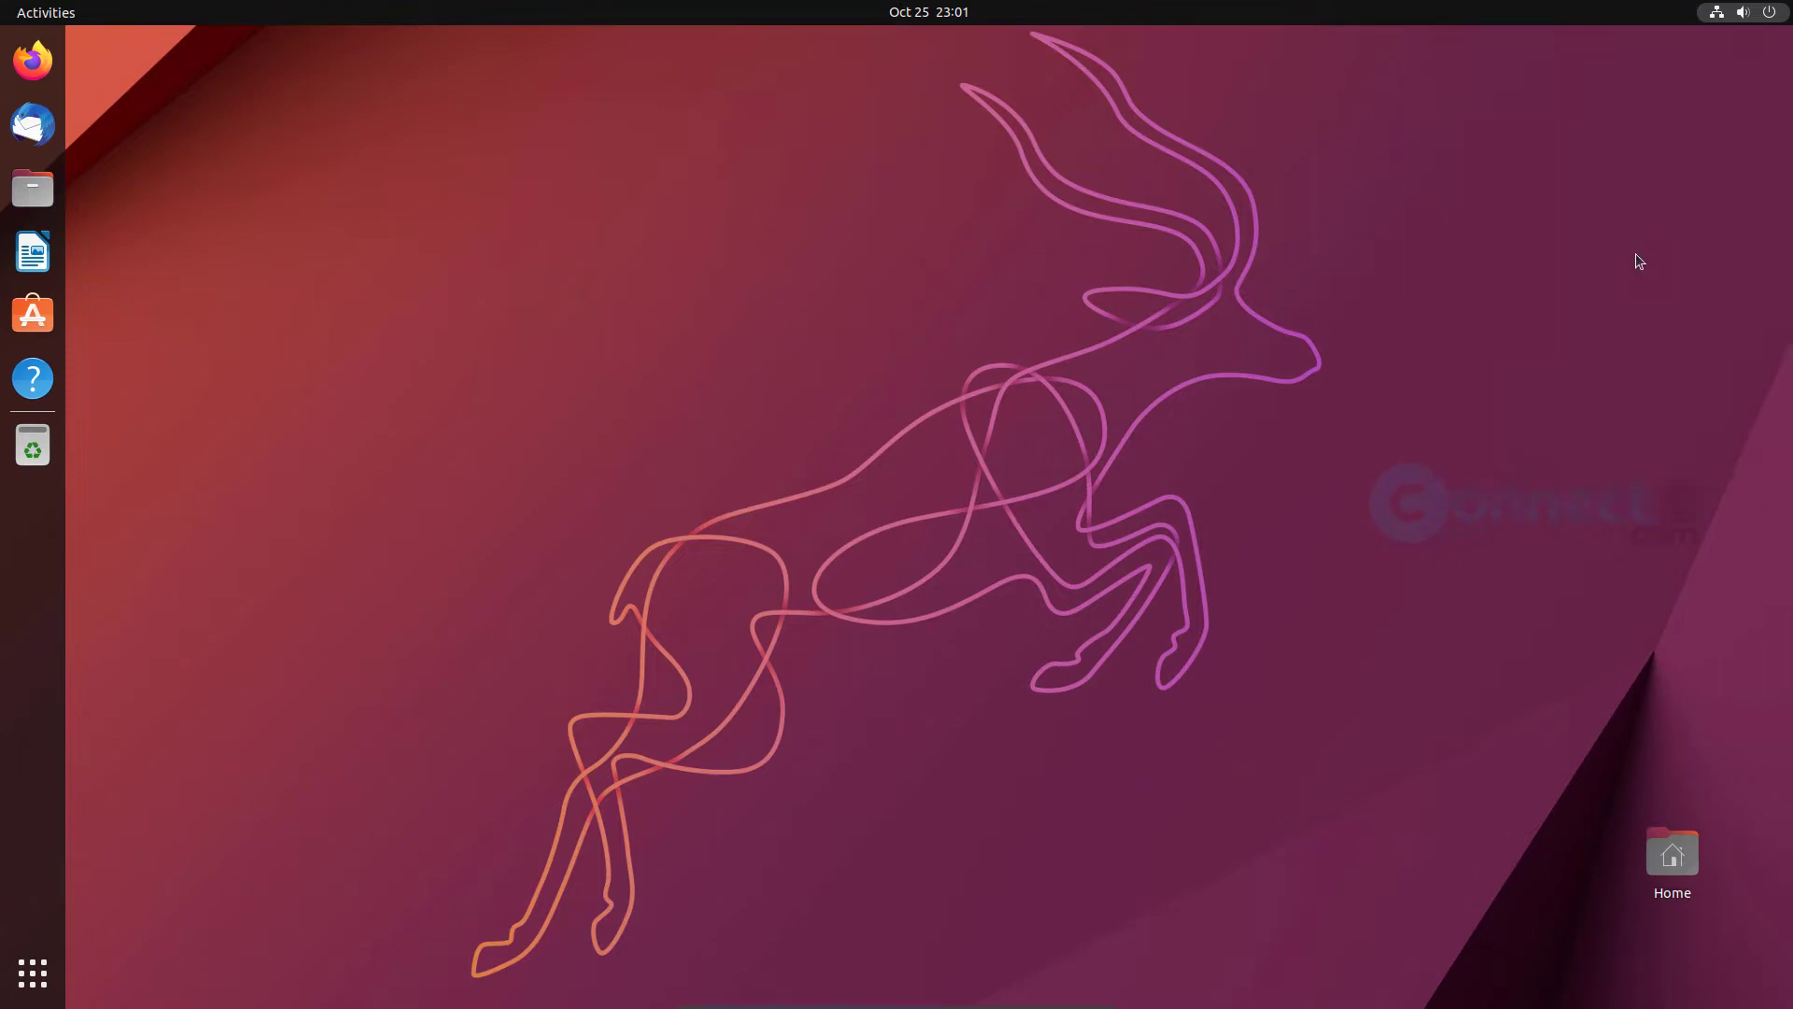
left_click(1070, 559)
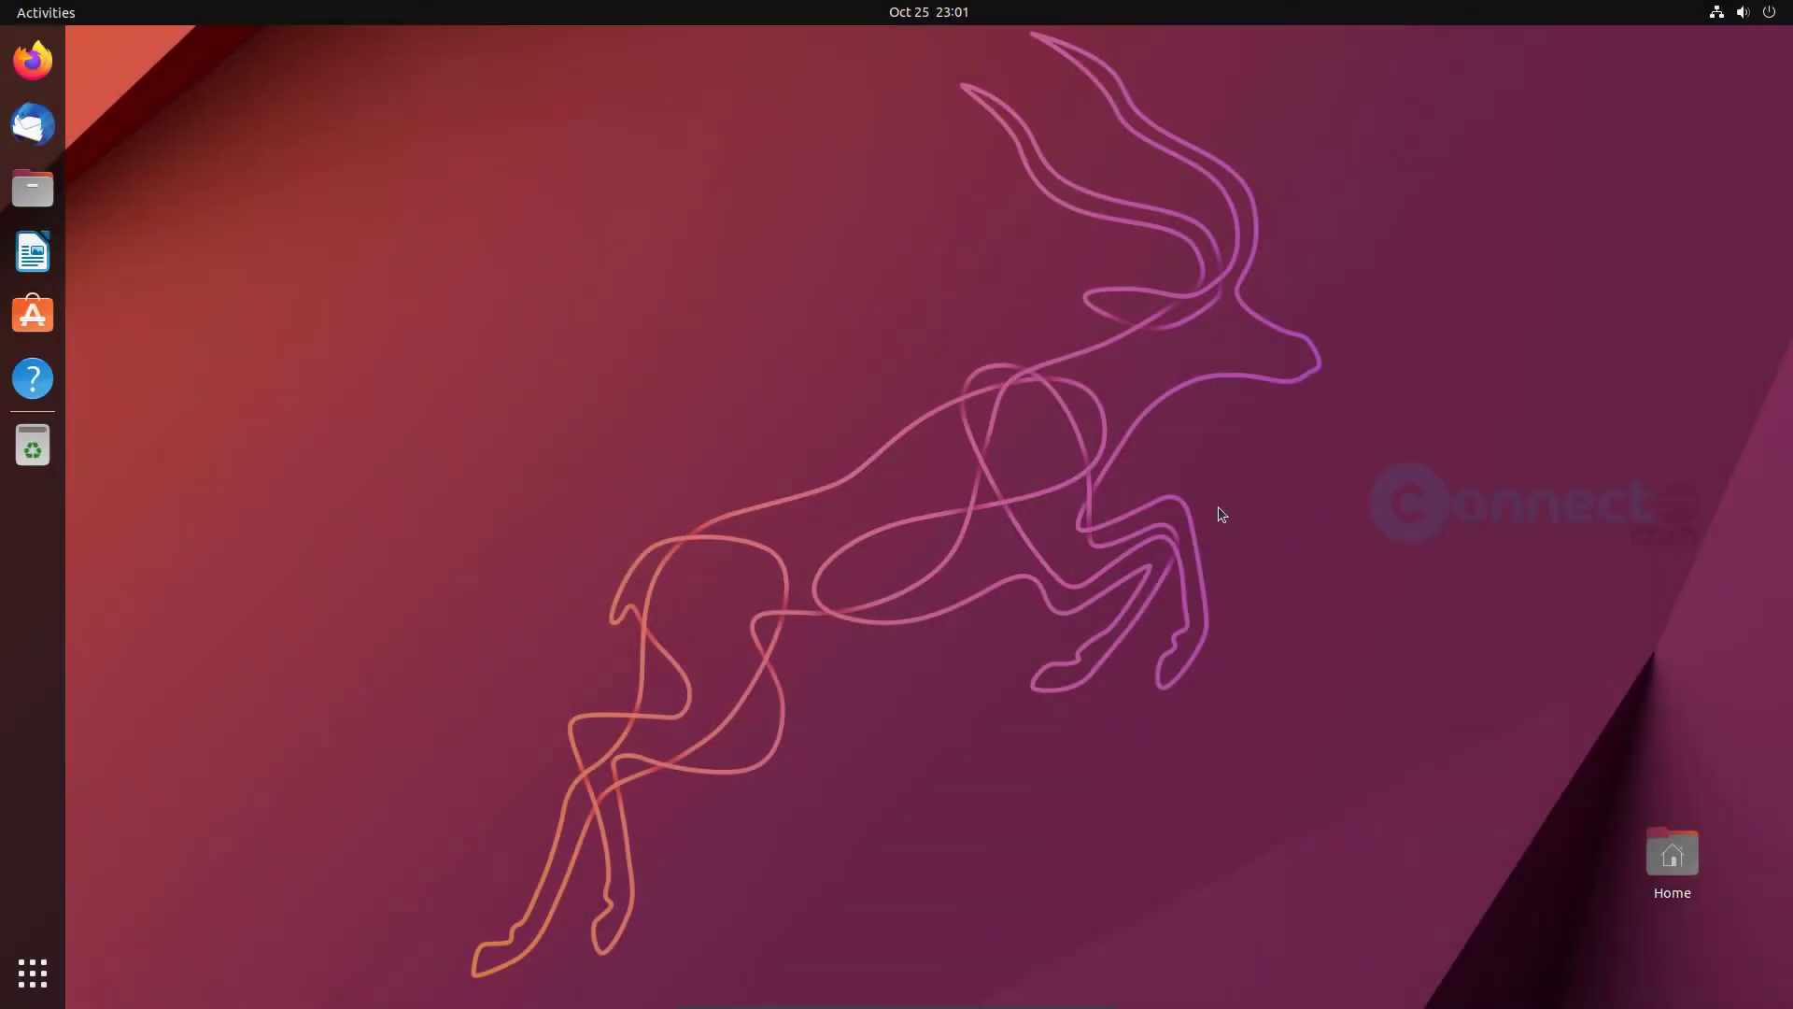